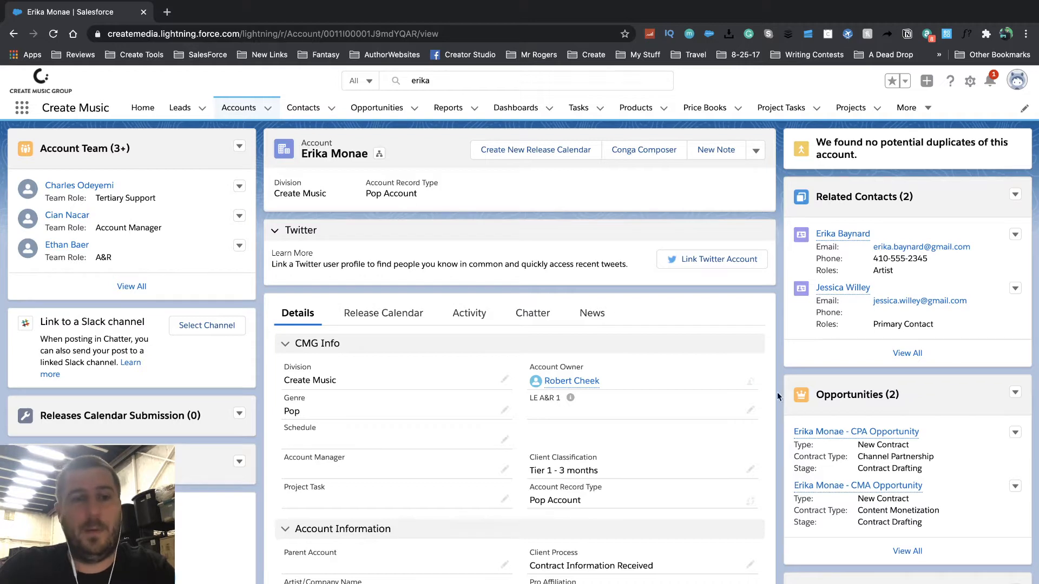
# - Open the artist's CPA Opportunity from the account's Opportunities related list
pyautogui.click(876, 433)
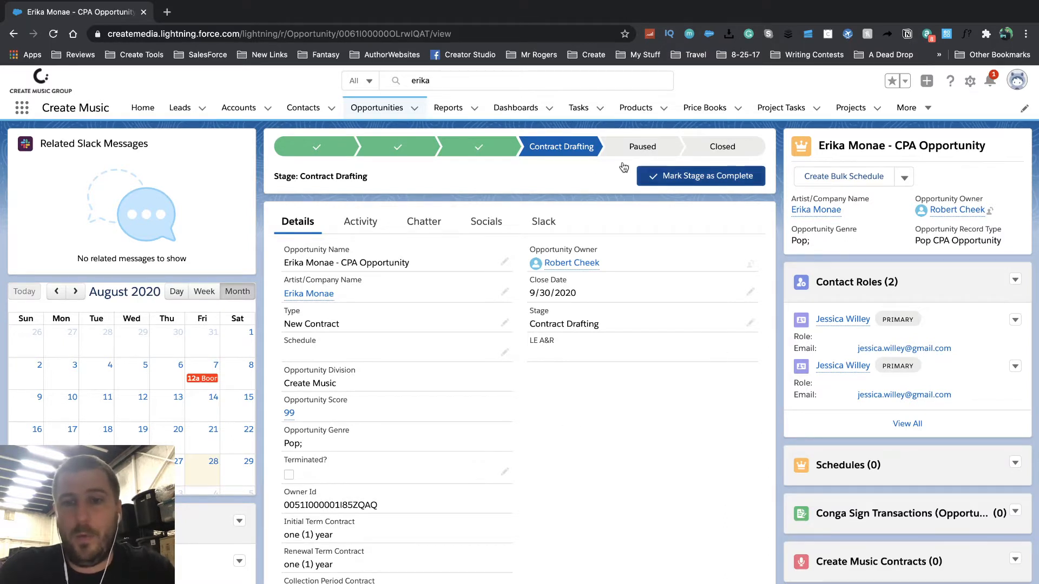
pyautogui.moveTo(574, 151)
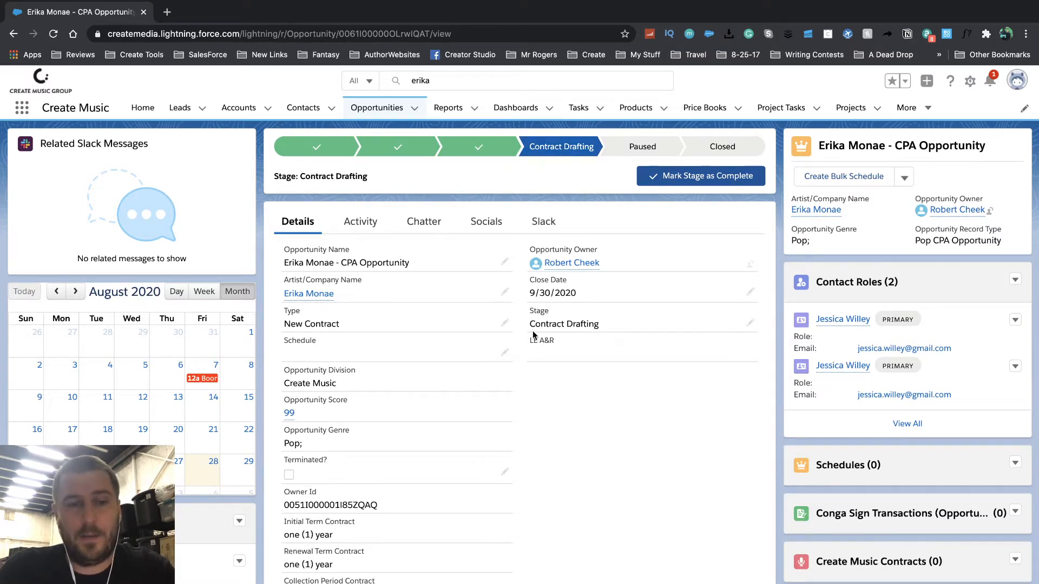
pyautogui.scroll(-9, 520, 461)
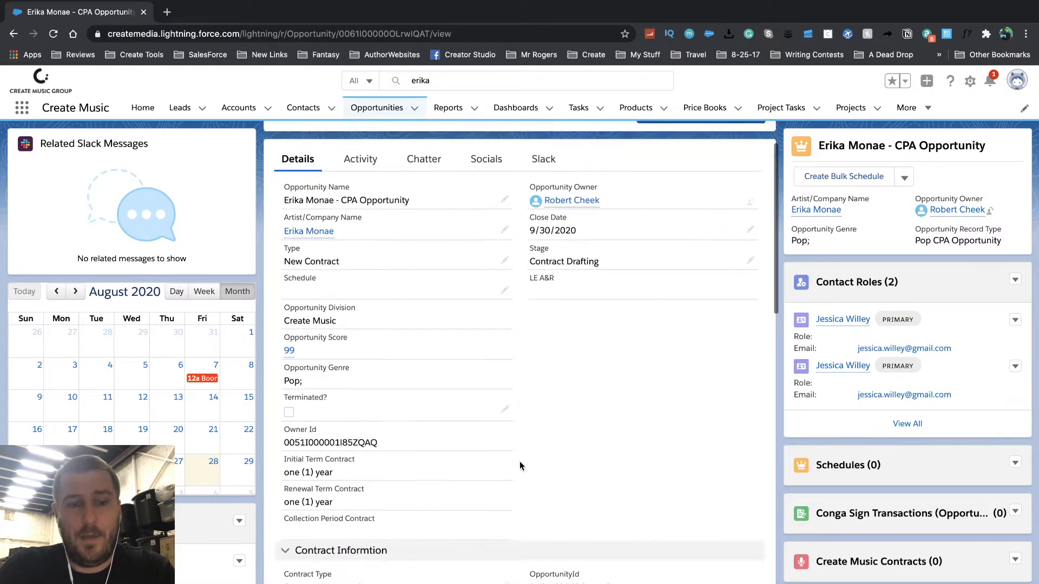
pyautogui.scroll(-9, 519, 463)
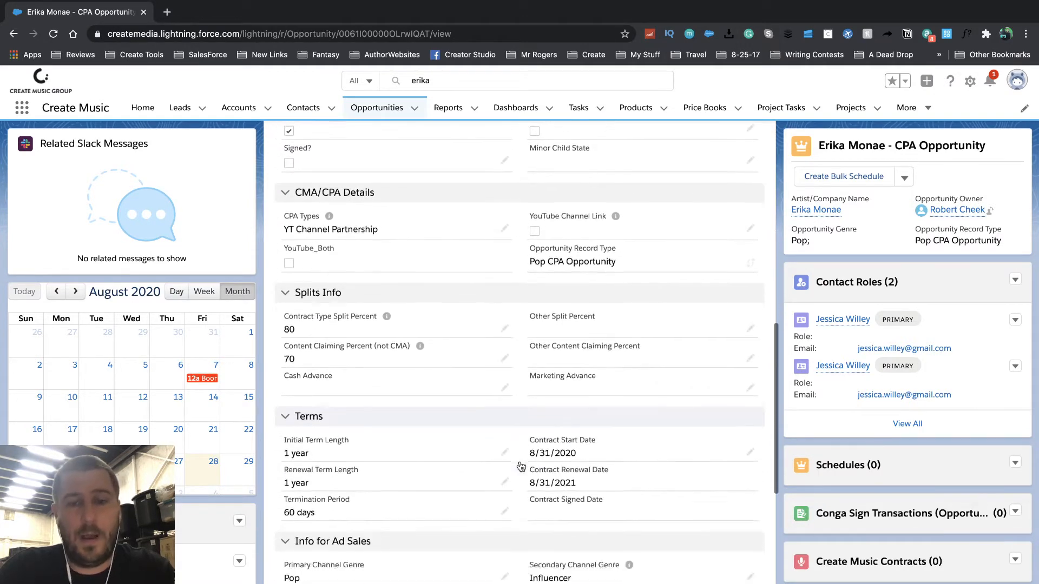
pyautogui.scroll(18, 519, 461)
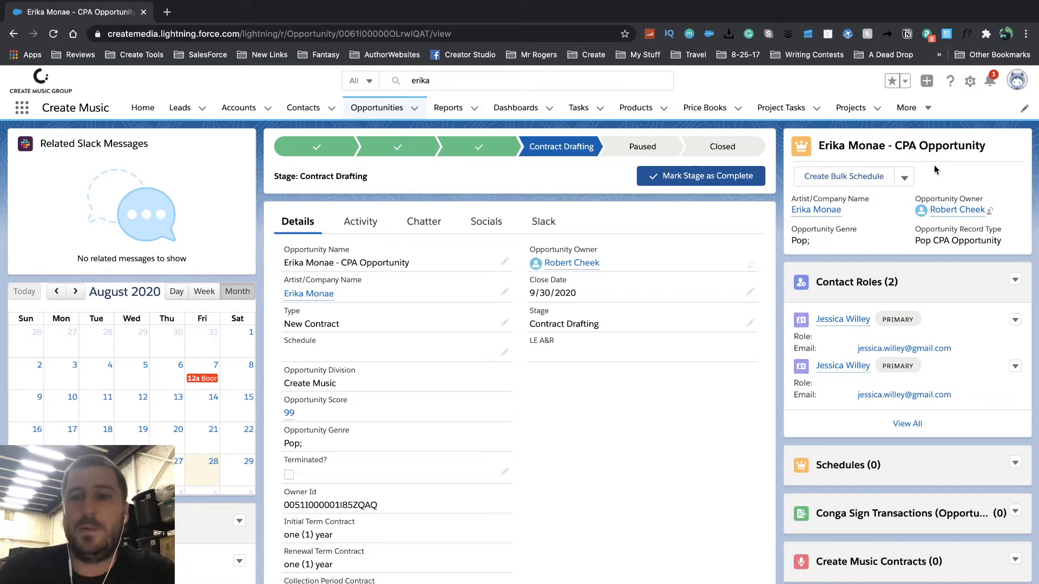
# - Choose Generate Contract Document from the opportunity's extra actions to launch Conga Composer
pyautogui.click(903, 177)
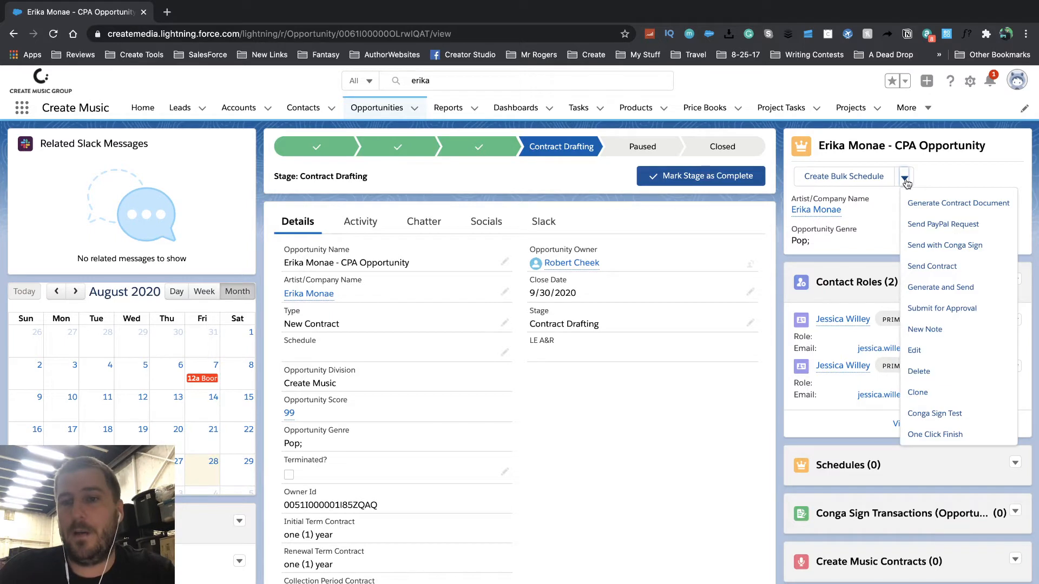
pyautogui.click(949, 209)
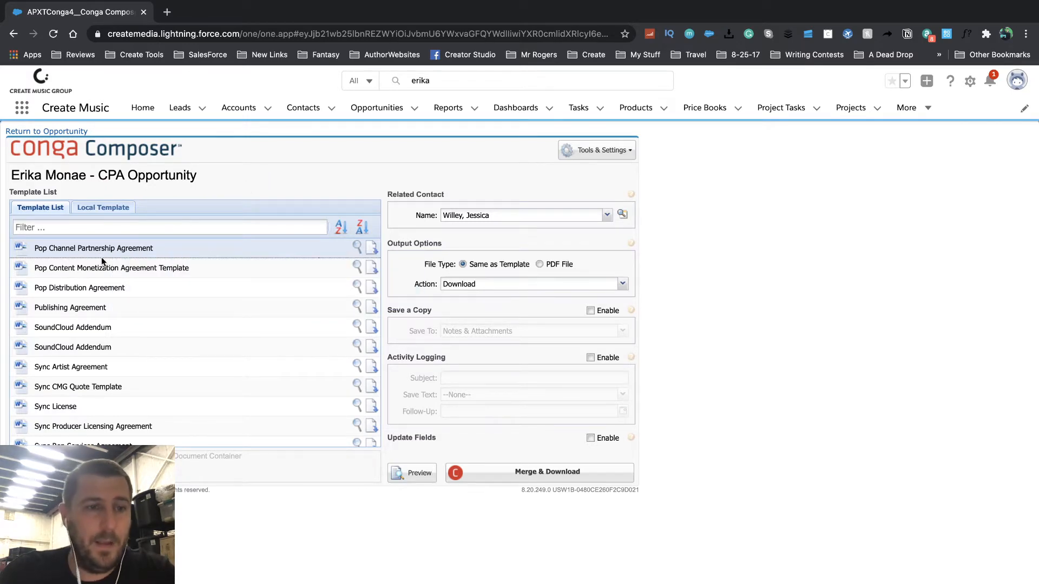
pyautogui.scroll(-5, 87, 319)
pyautogui.scroll(15, 87, 319)
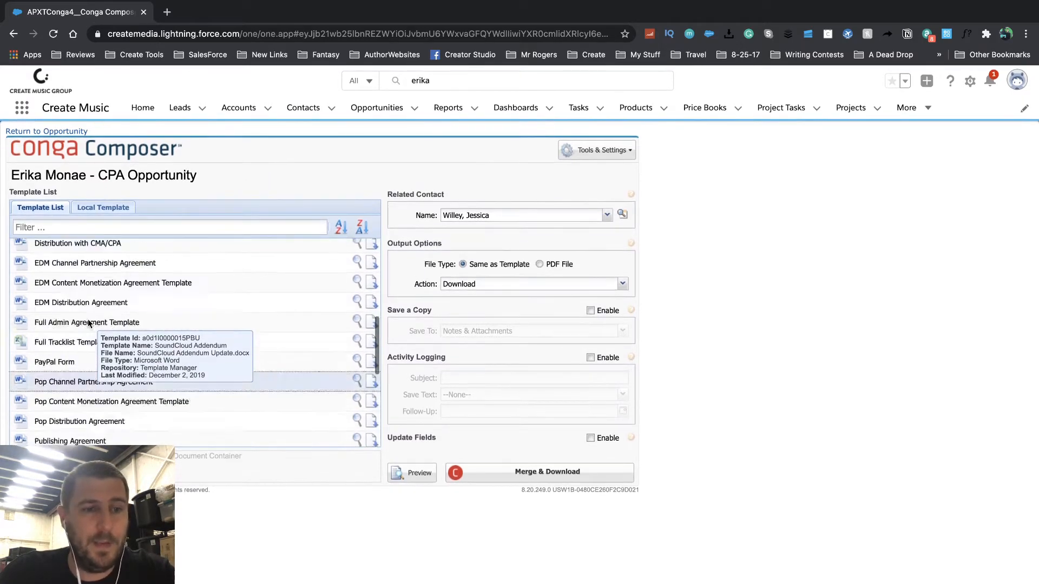
pyautogui.scroll(-5, 88, 323)
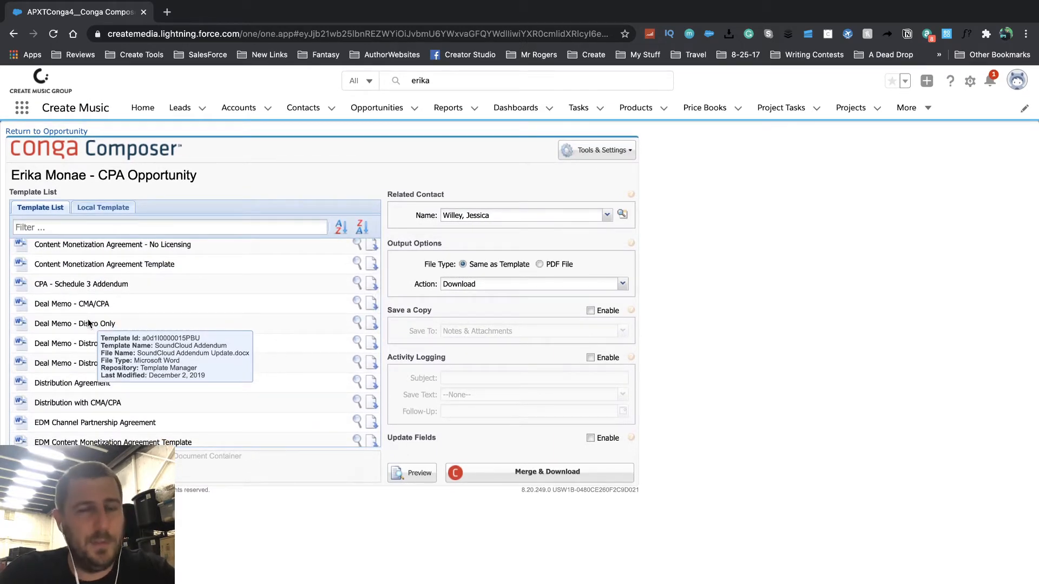
pyautogui.scroll(-5, 89, 322)
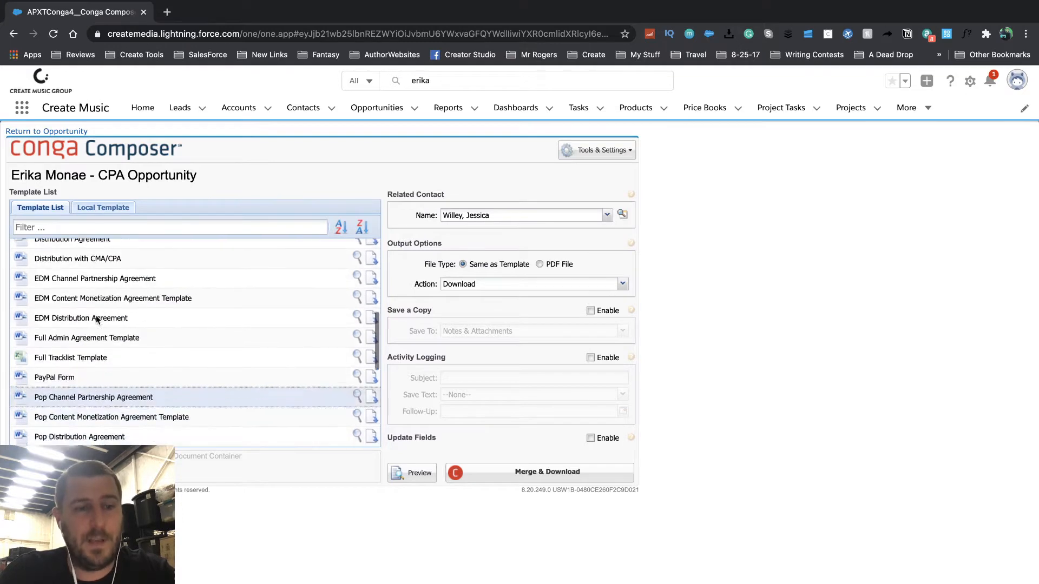
pyautogui.scroll(-6, 96, 315)
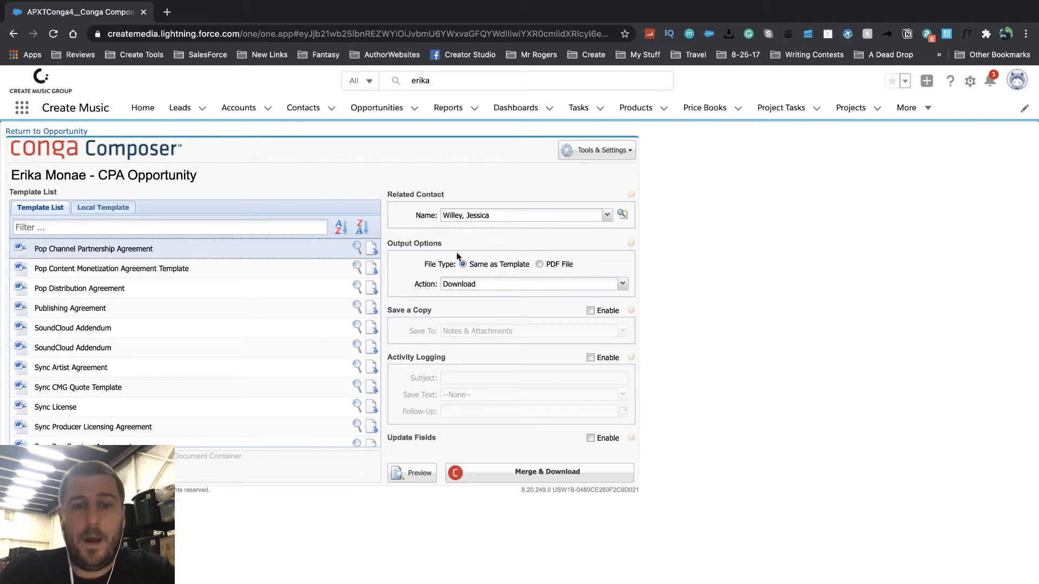
pyautogui.click(623, 286)
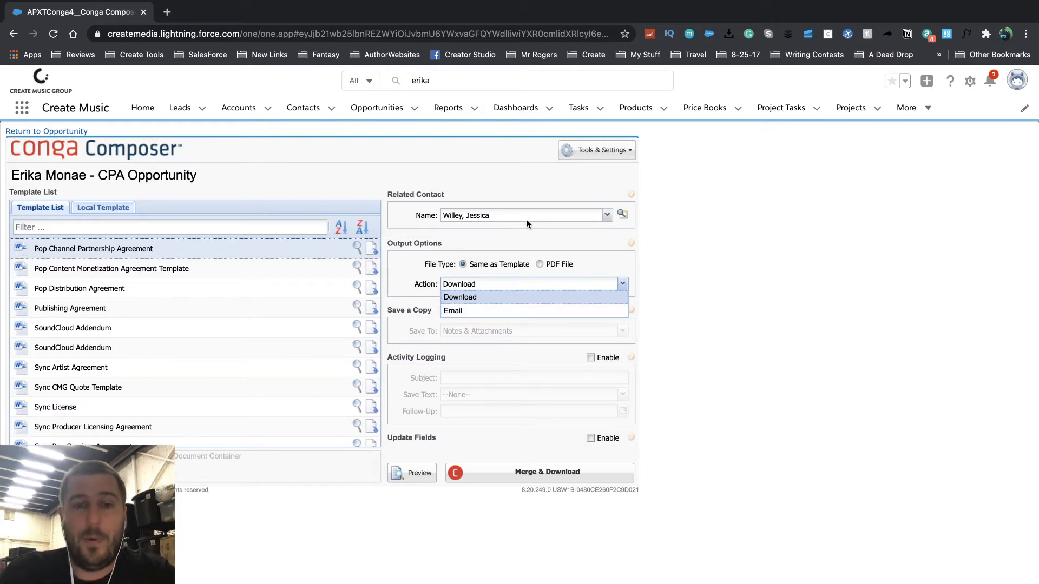
pyautogui.click(470, 234)
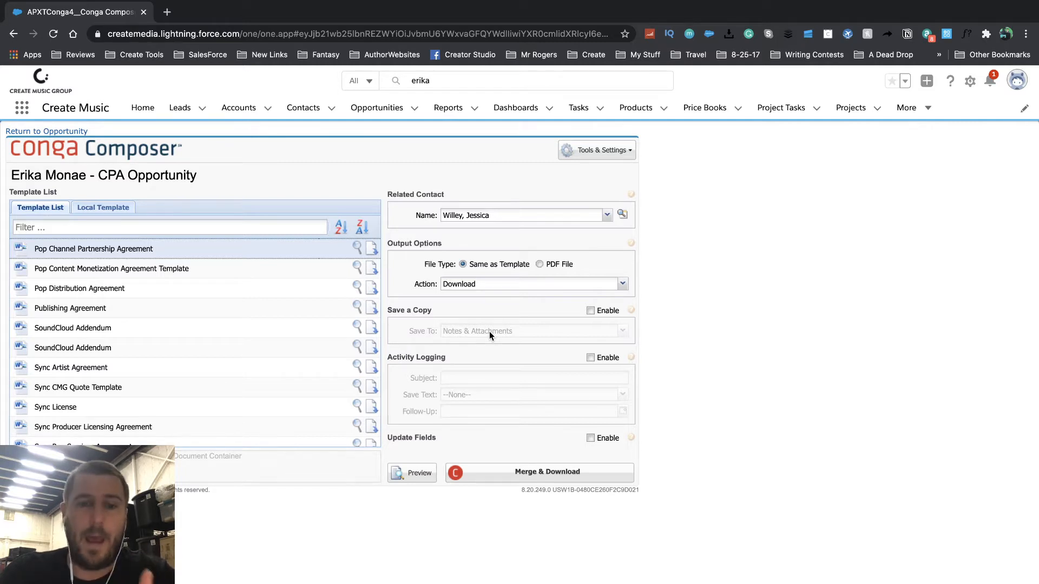
# - Enable activity logging, leaving Save Text and the Follow-Up date unset
pyautogui.click(591, 358)
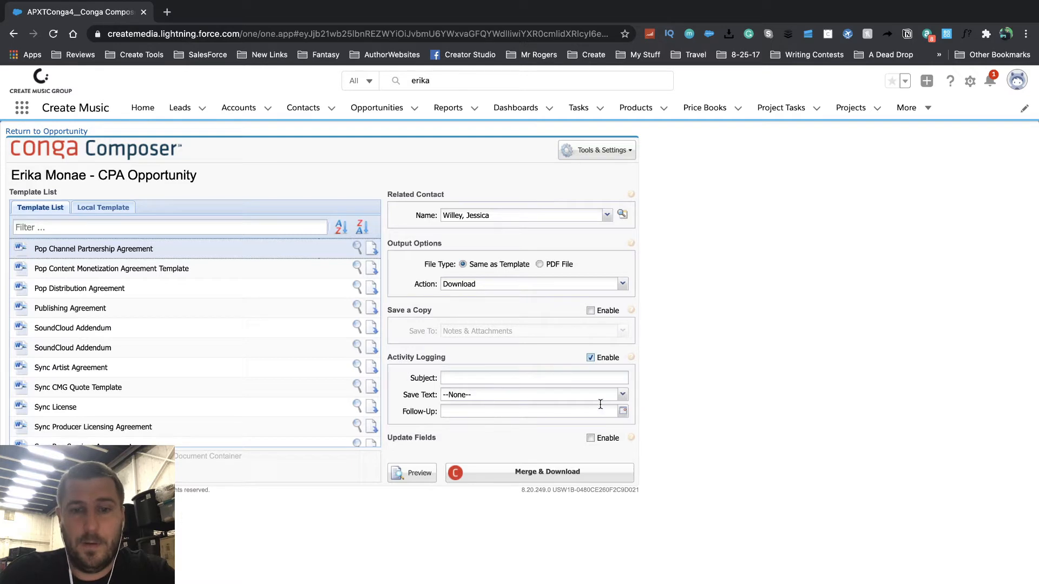
pyautogui.click(621, 397)
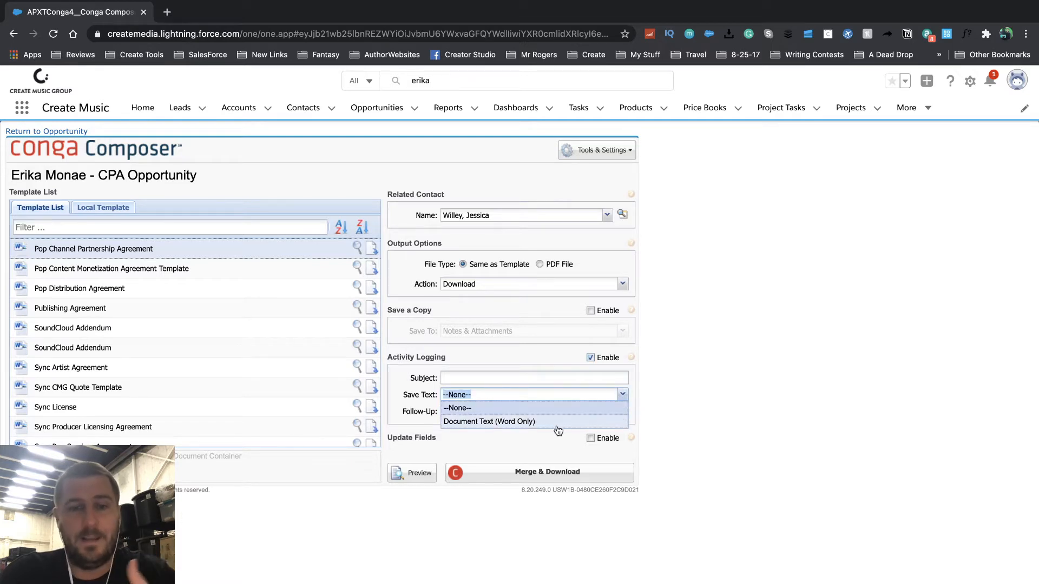
pyautogui.click(555, 354)
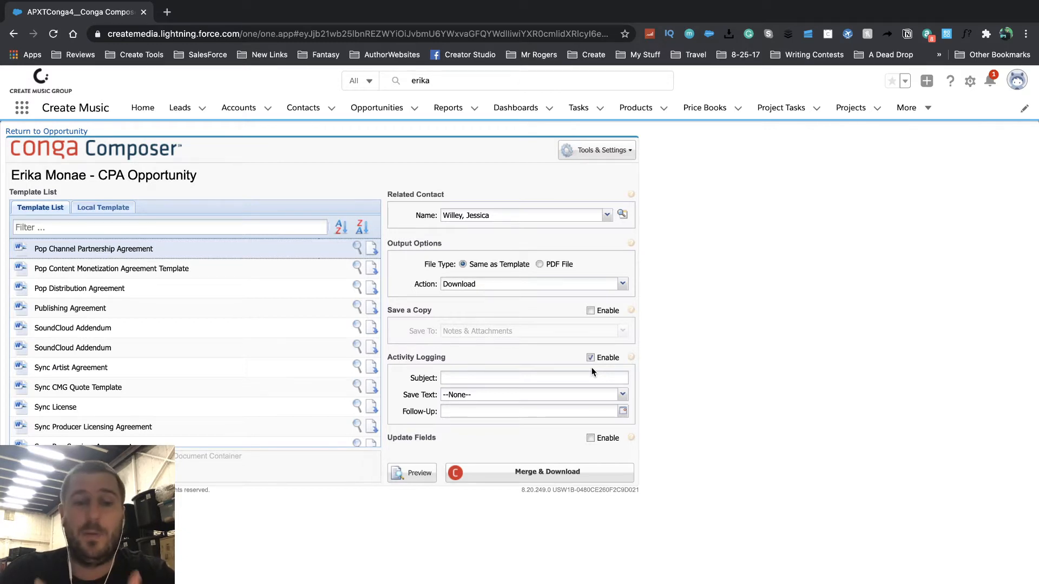
pyautogui.click(623, 412)
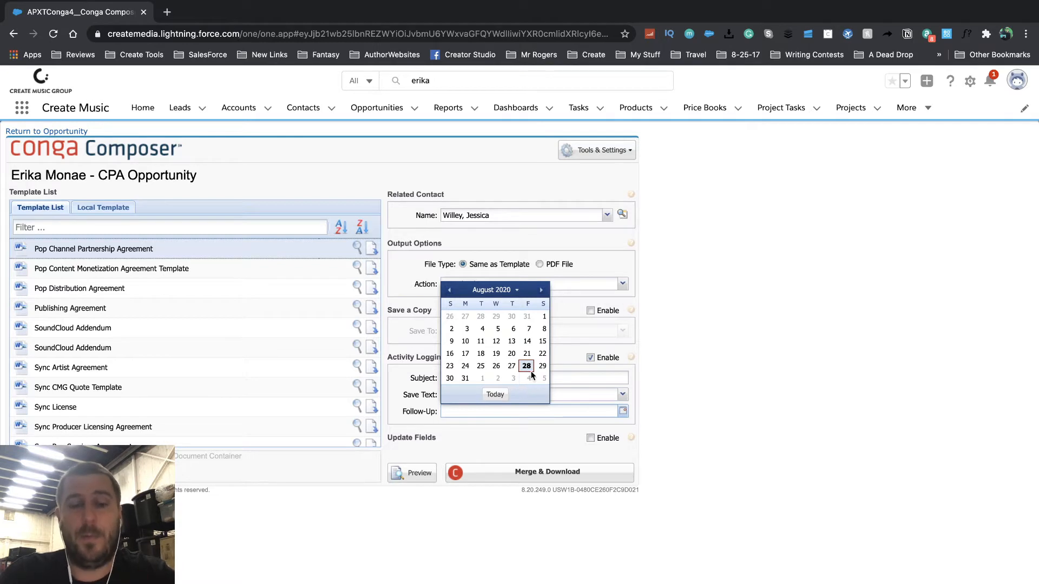
pyautogui.click(683, 406)
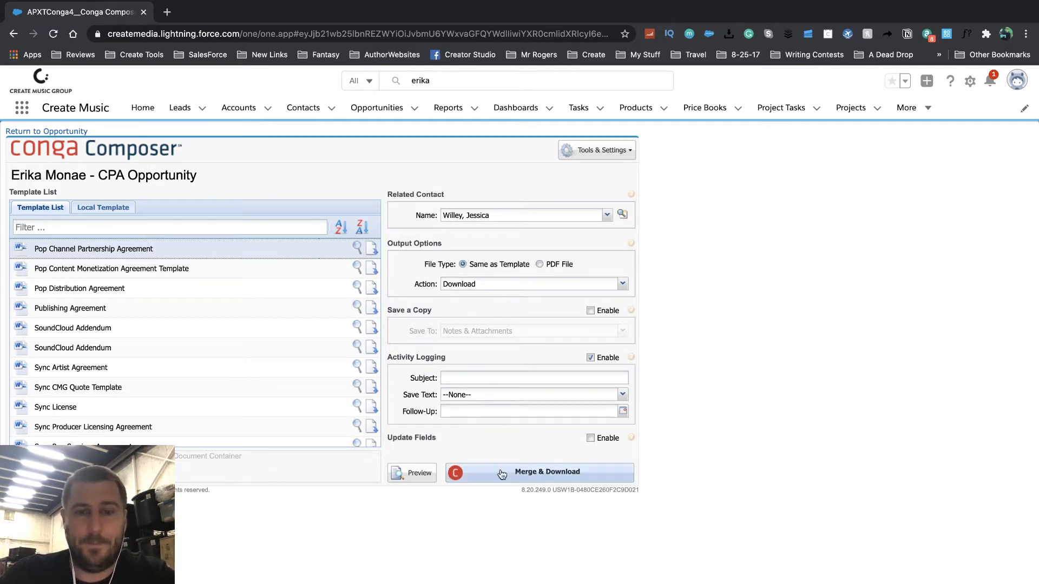
# - Preview the merged Pop Channel Partnership Agreement, then return to the CPA Opportunity
pyautogui.click(421, 478)
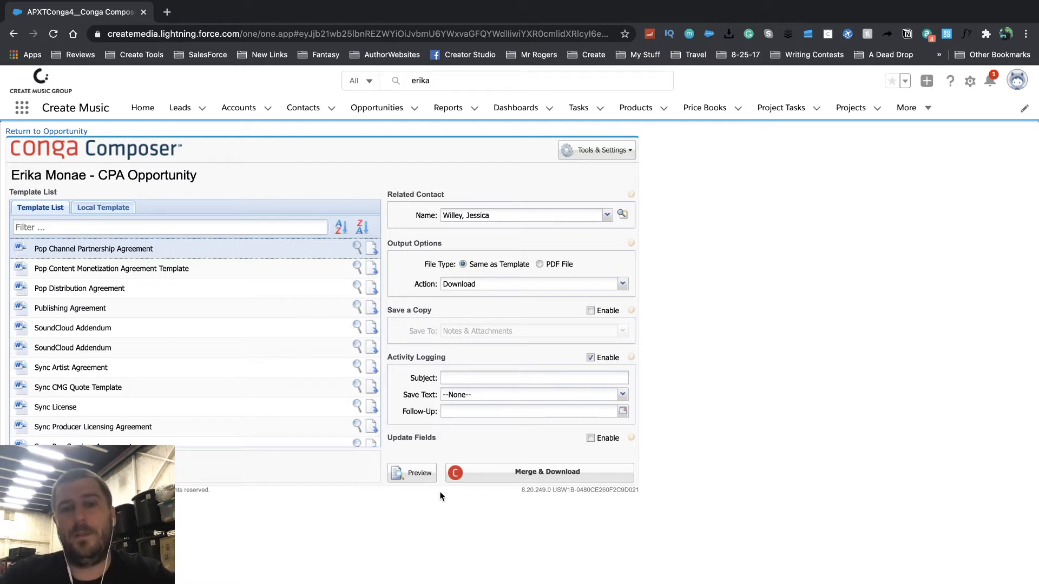
pyautogui.click(62, 133)
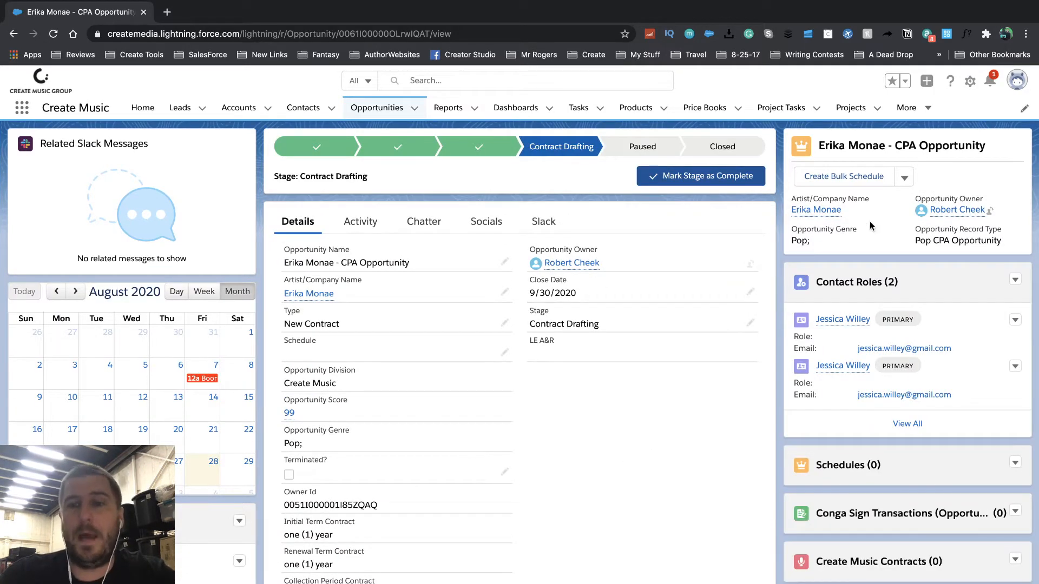
# - Choose Send with Conga Sign from the opportunity's extra actions menu
pyautogui.click(904, 180)
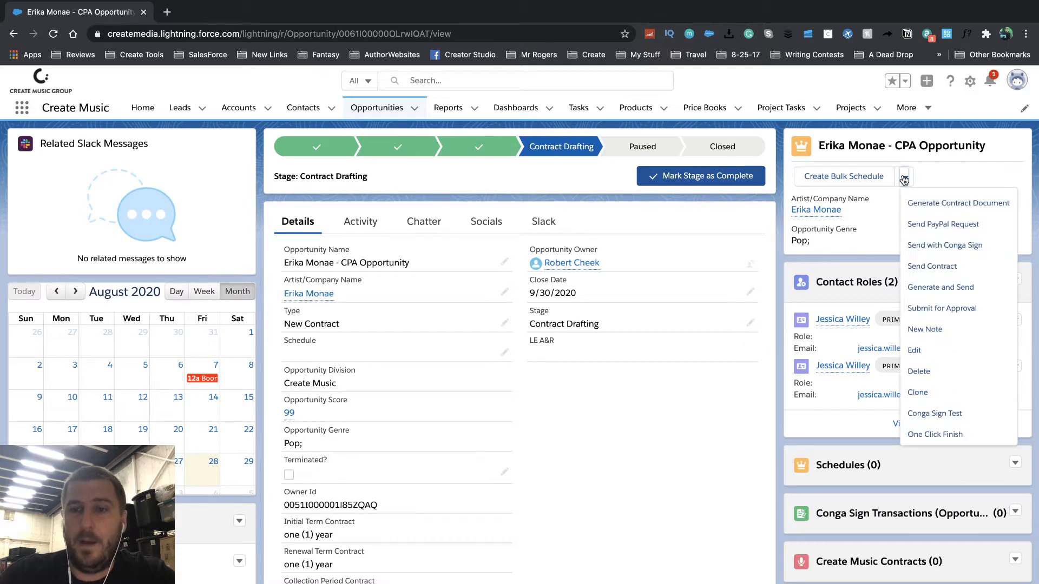
pyautogui.click(950, 248)
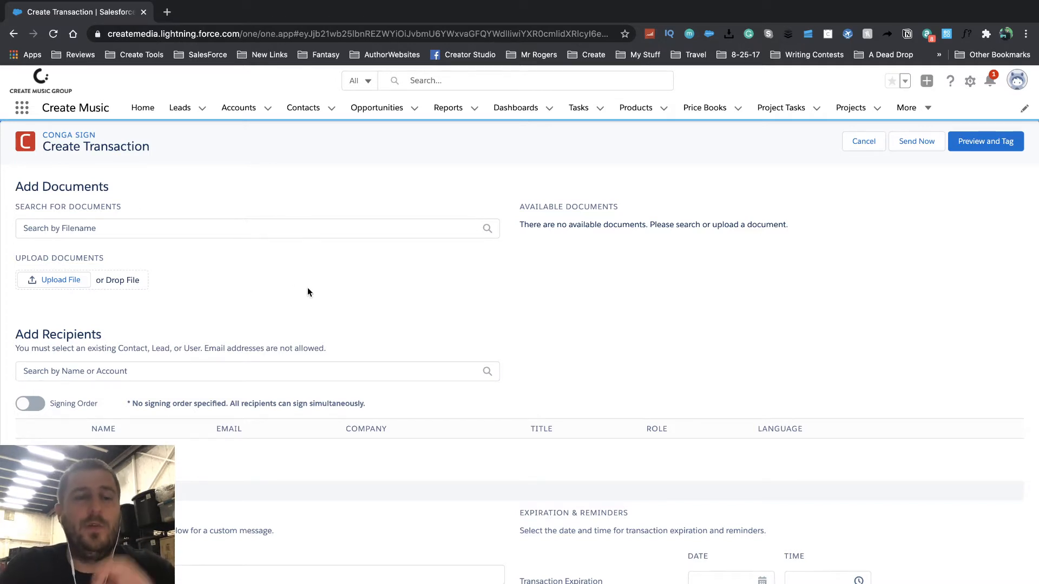
# - Upload the Channel Partnership Agreement .docx from Downloads as a transaction document
pyautogui.click(60, 279)
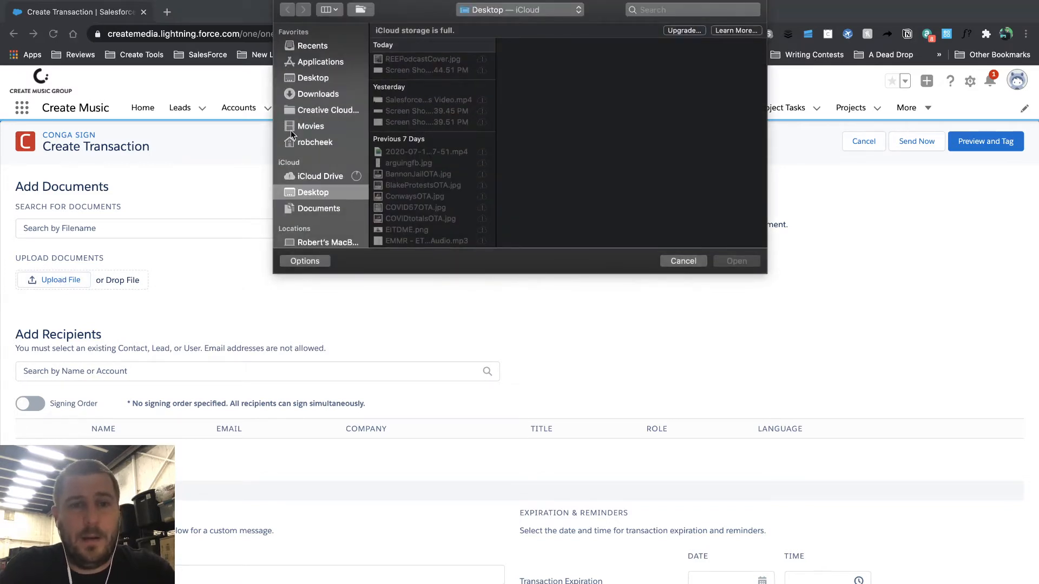
pyautogui.click(312, 77)
pyautogui.click(312, 94)
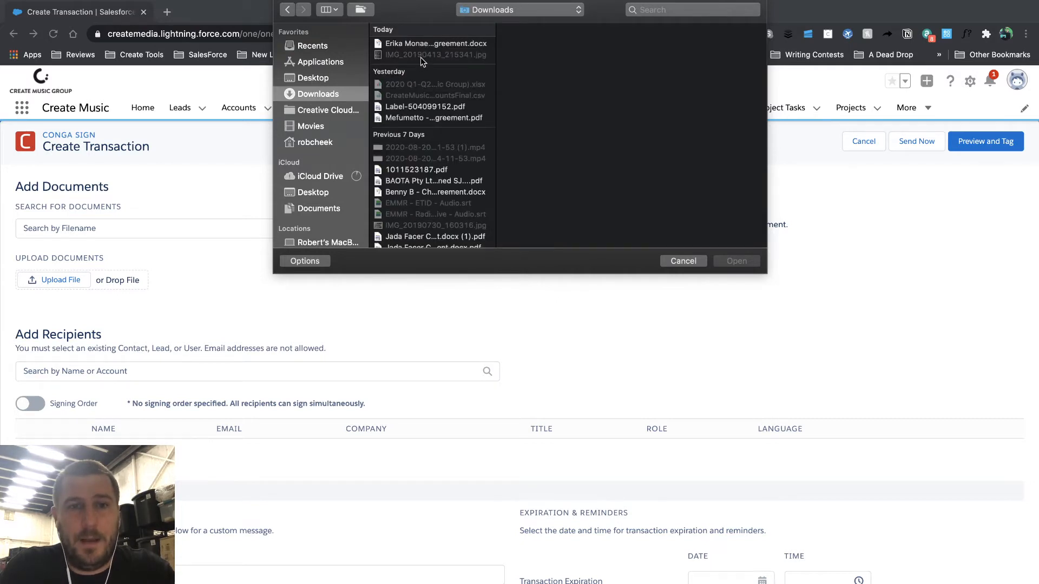
pyautogui.click(422, 43)
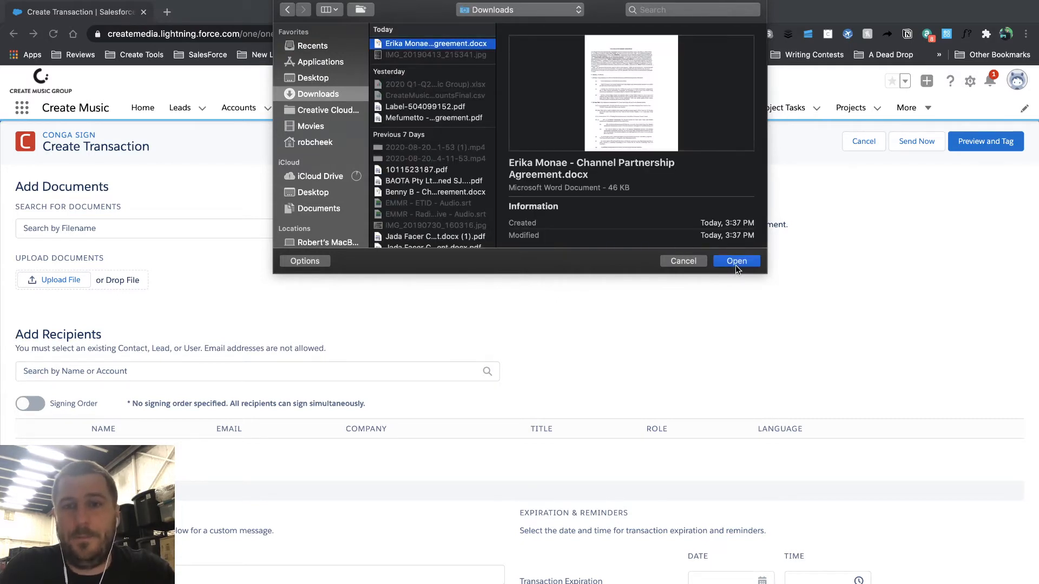
pyautogui.click(735, 263)
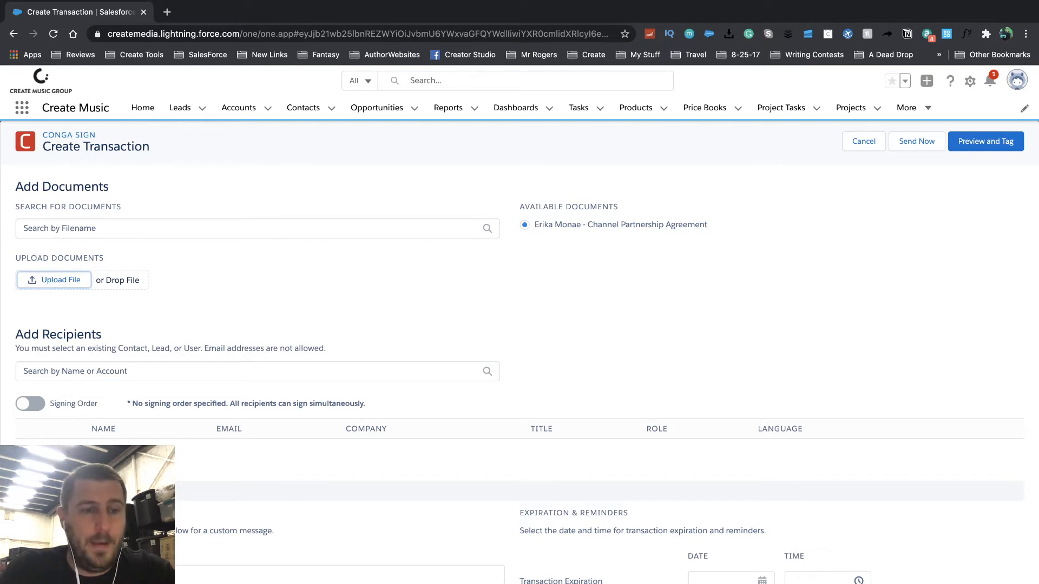
pyautogui.scroll(-1, 119, 372)
# - Search and add the artist-side contacts and the Create Music Group general manager, then enable Signing Order
pyautogui.click(118, 354)
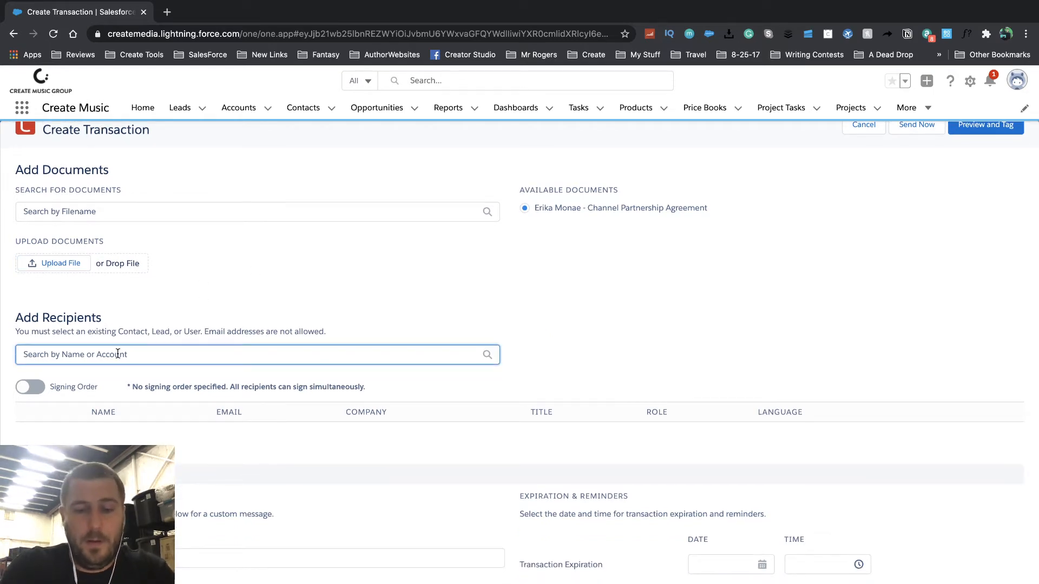
pyautogui.write('jess')
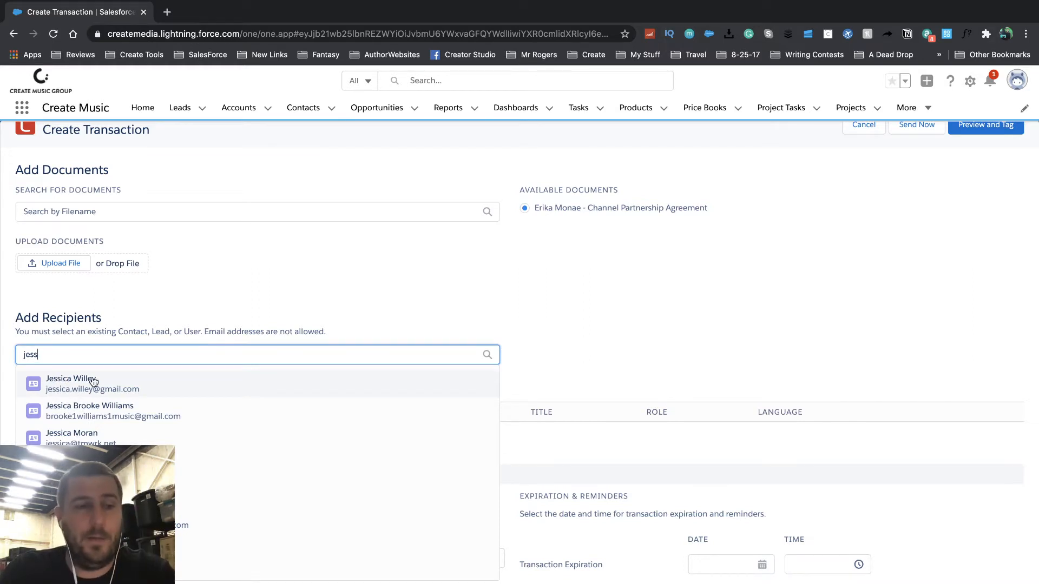
pyautogui.click(93, 382)
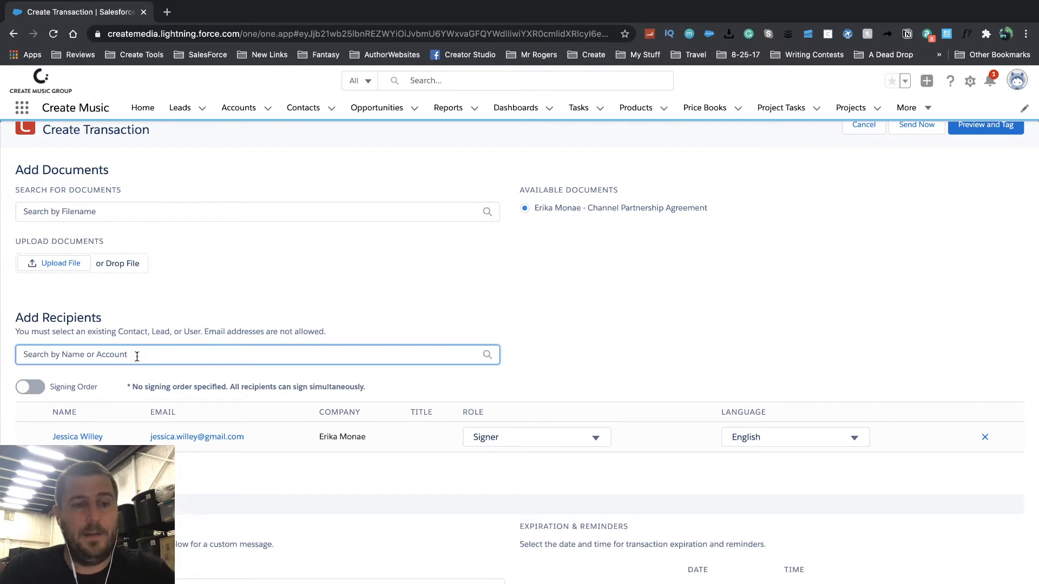
pyautogui.write('erika')
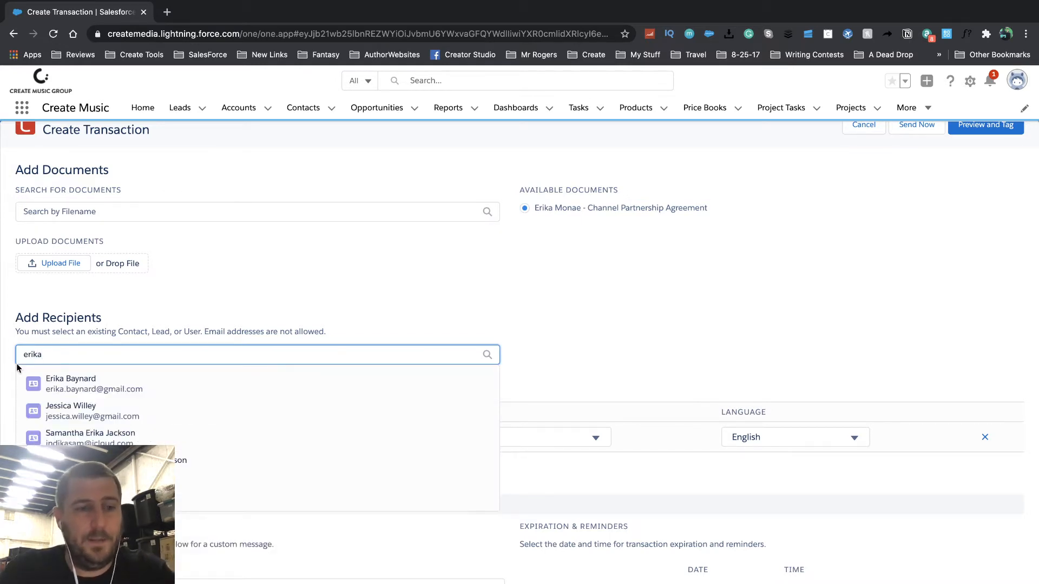
pyautogui.click(76, 378)
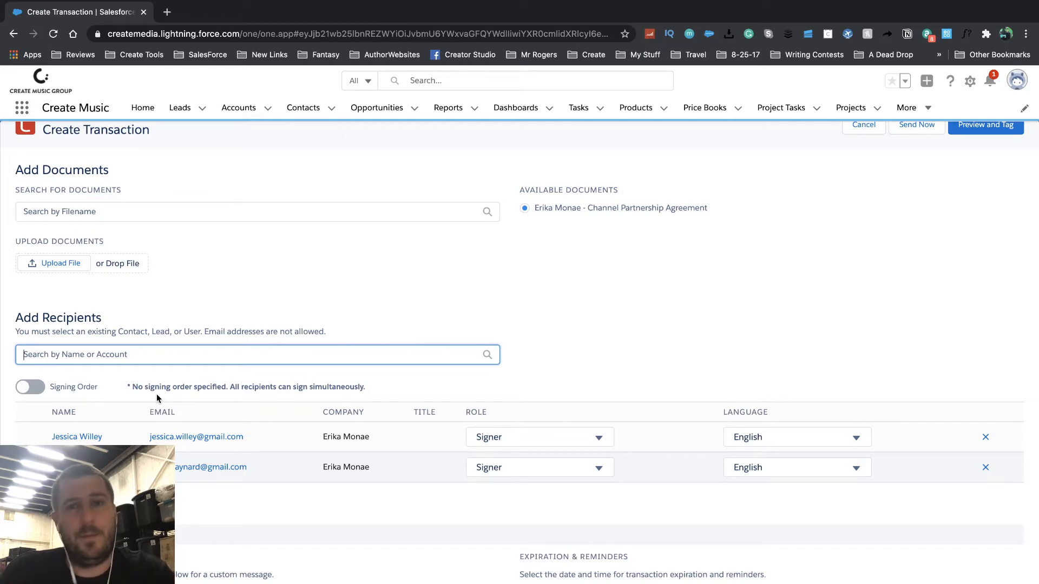
pyautogui.write('robert')
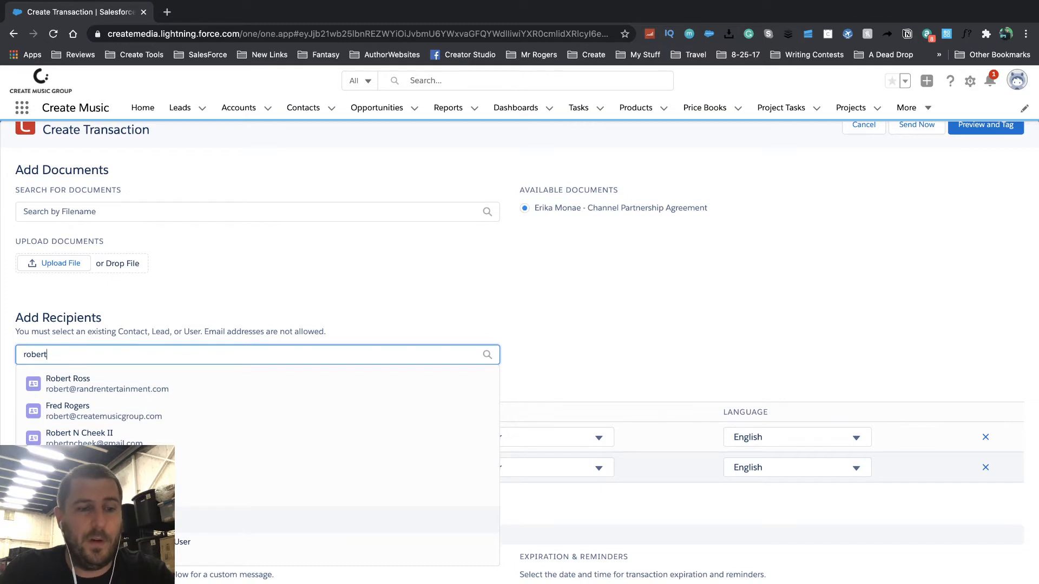
pyautogui.click(108, 520)
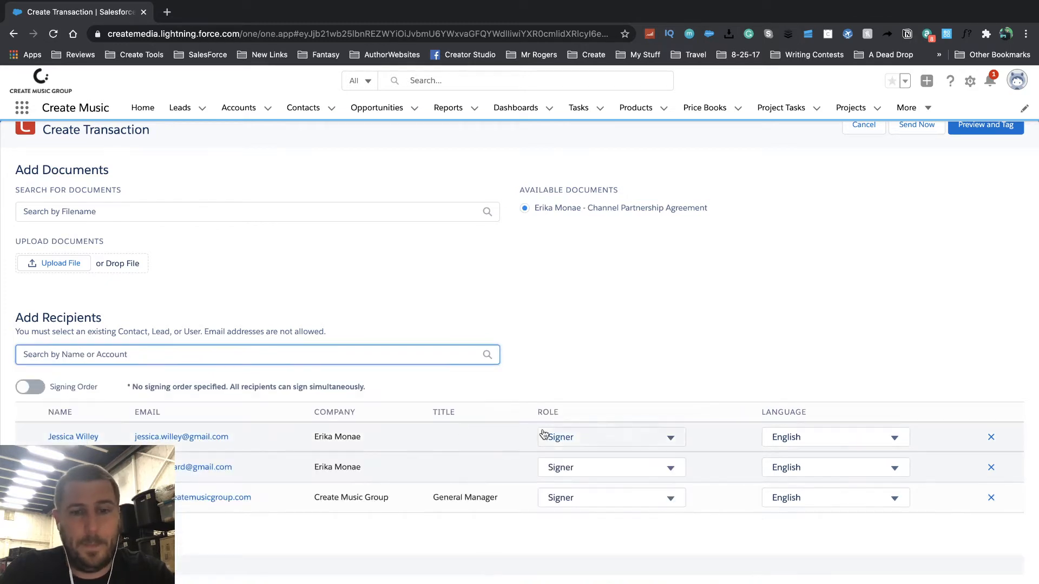
pyautogui.click(34, 390)
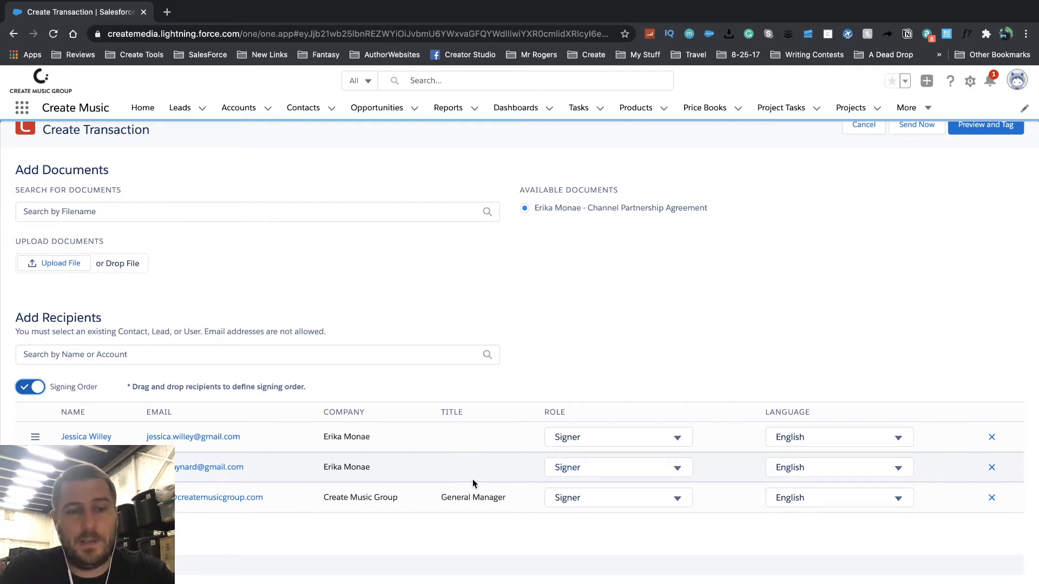
# - Change the first recipient's role to CC, keeping the language as English
pyautogui.click(574, 439)
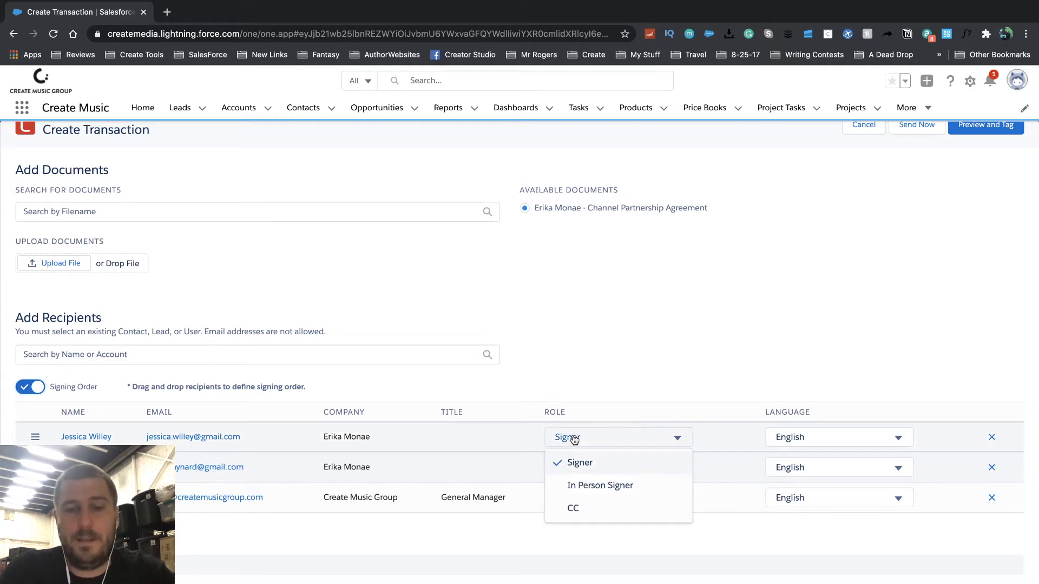
pyautogui.click(577, 509)
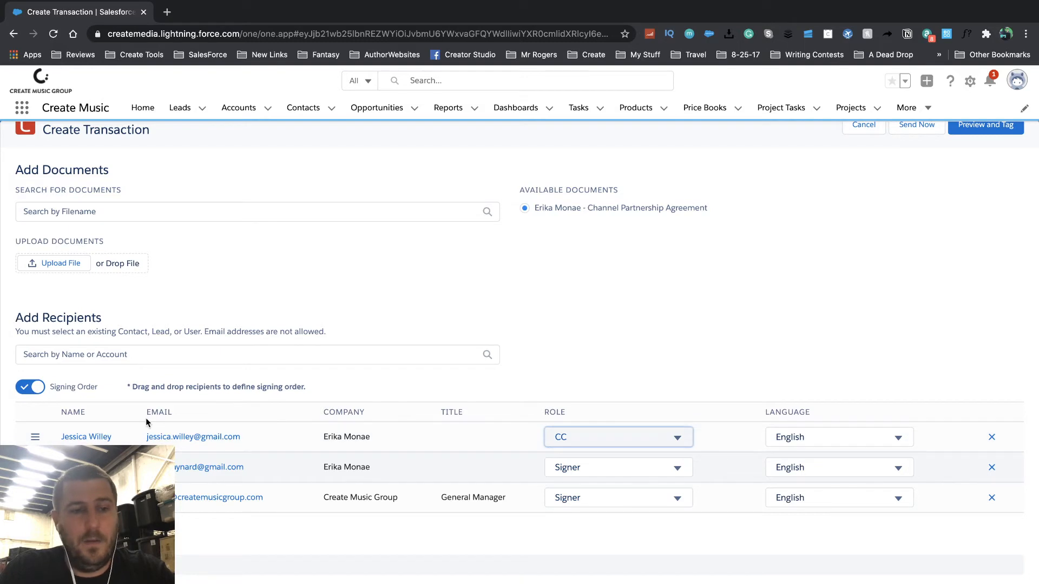
pyautogui.click(597, 440)
pyautogui.click(589, 518)
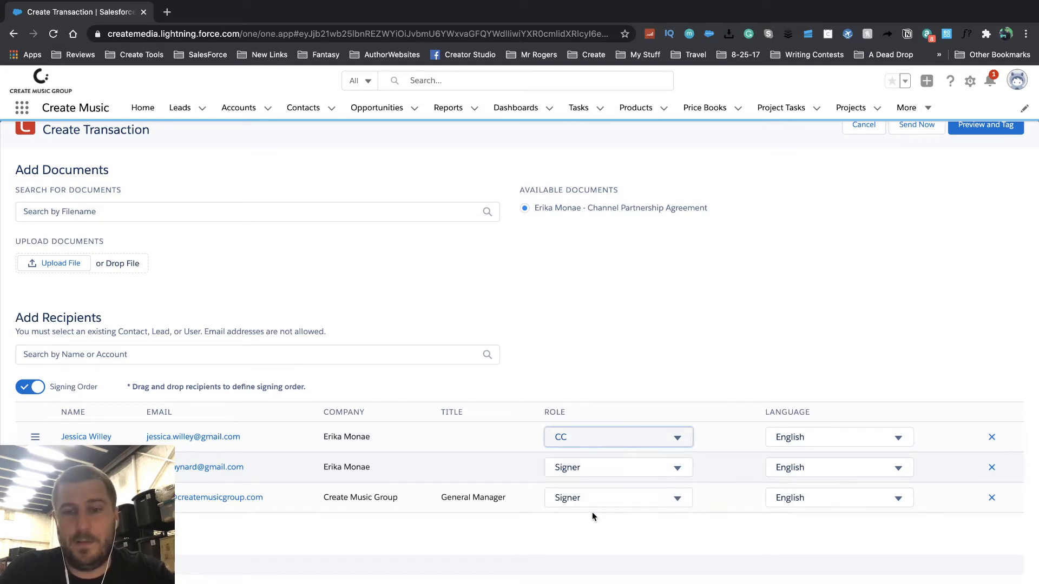
pyautogui.click(808, 443)
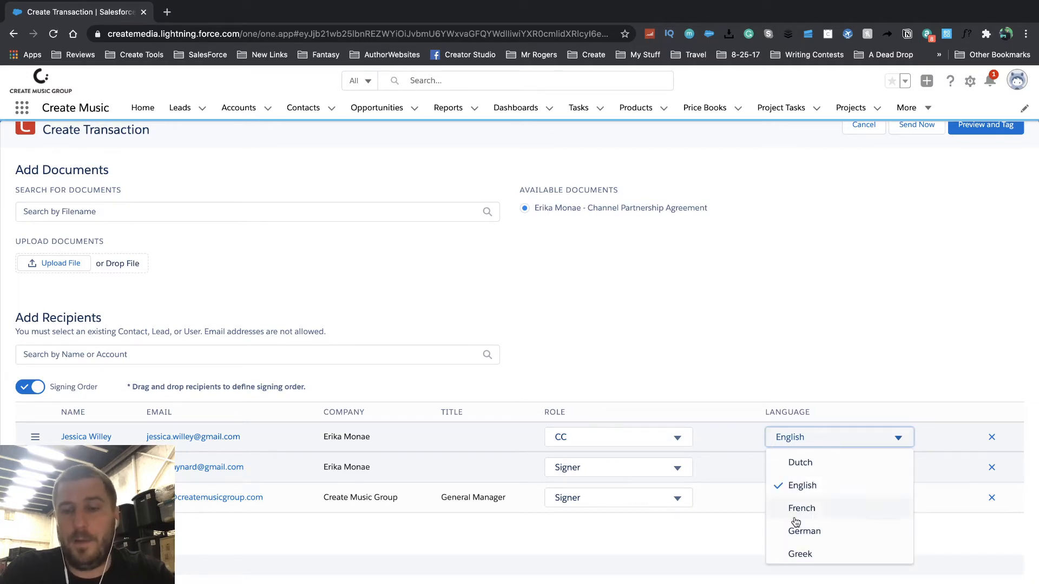
pyautogui.click(767, 366)
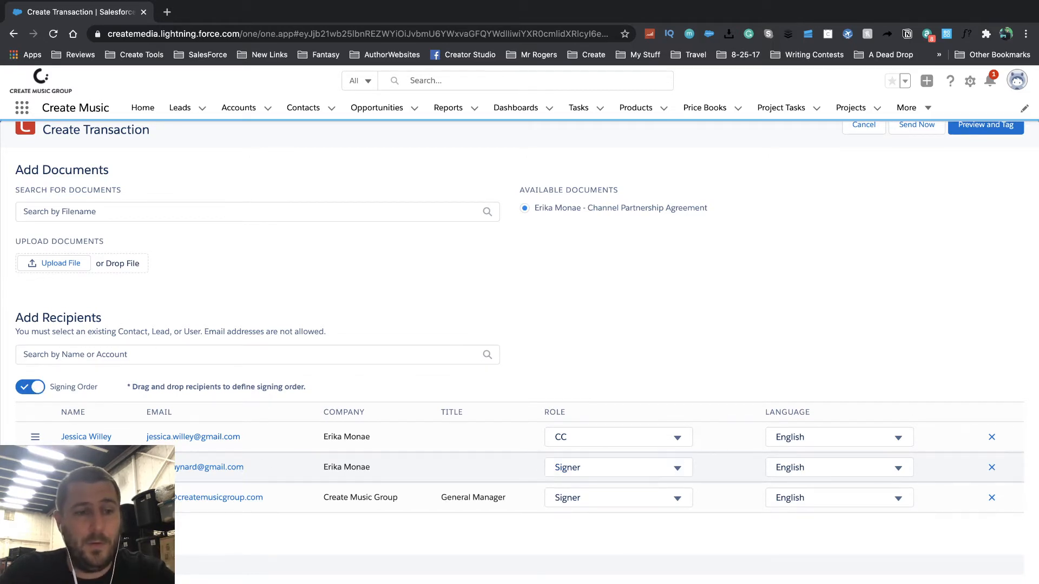
pyautogui.moveTo(38, 471); pyautogui.dragTo(34, 435)
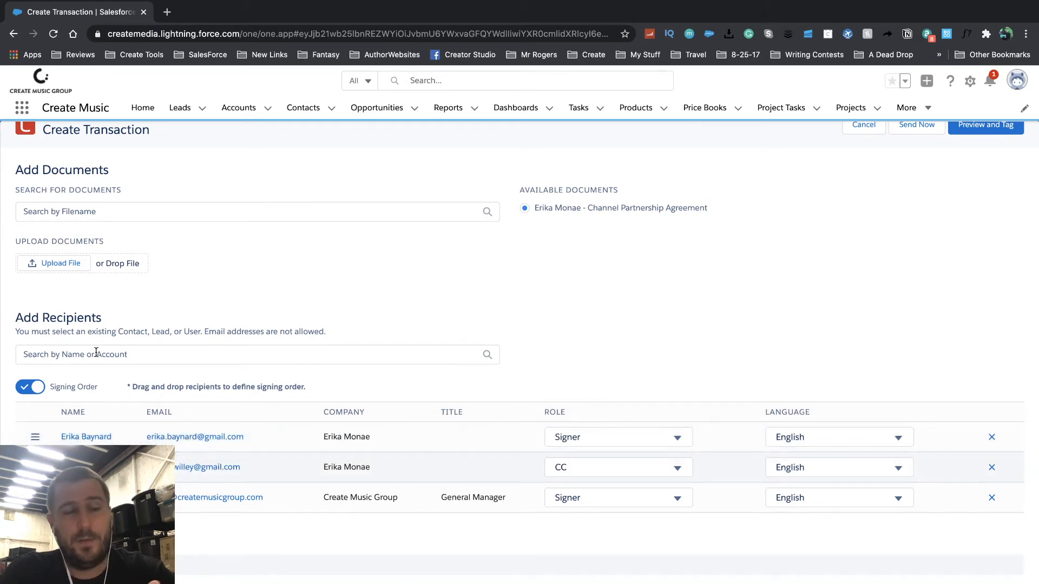
pyautogui.moveTo(35, 467); pyautogui.dragTo(35, 435)
pyautogui.moveTo(35, 498)
pyautogui.mouseDown()
pyautogui.moveTo(35, 429)
pyautogui.moveTo(35, 500)
pyautogui.mouseUp()
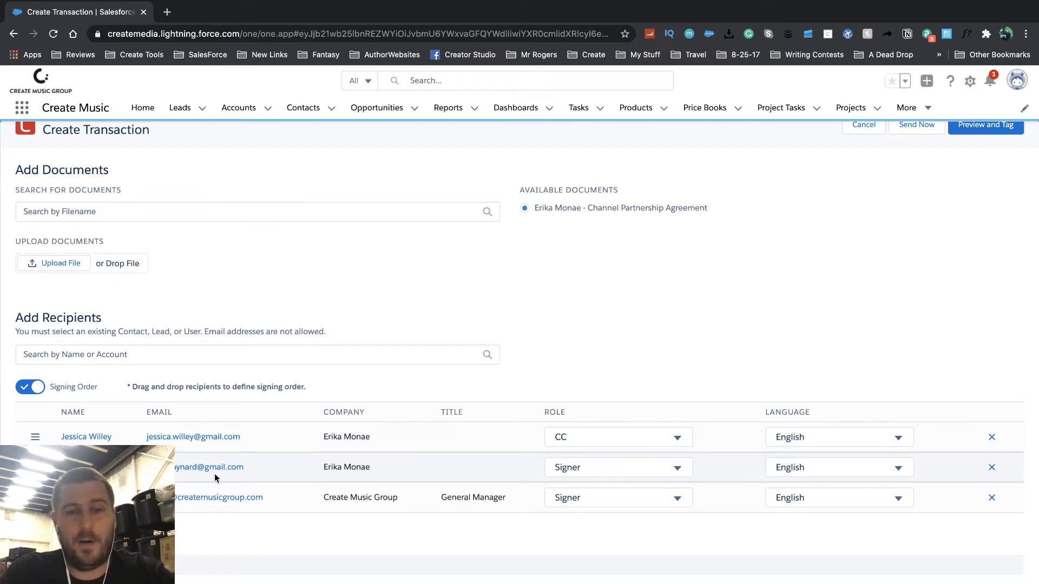
pyautogui.scroll(-4, 403, 503)
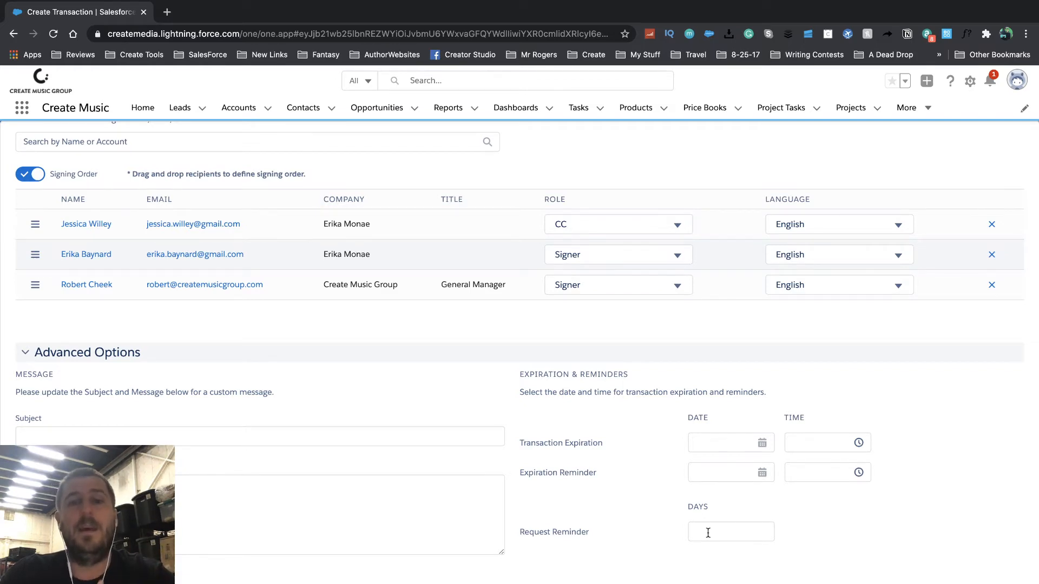
pyautogui.scroll(5, 708, 533)
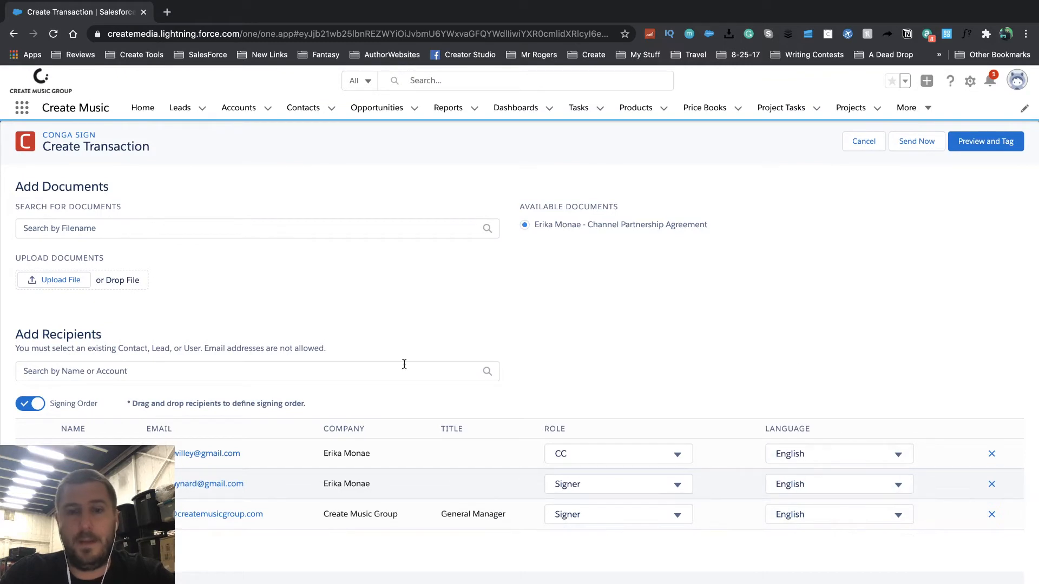
# - Open Preview and Tag, review the Signature, Name, Sign Date and Initial tags across pages, then exit
pyautogui.click(998, 142)
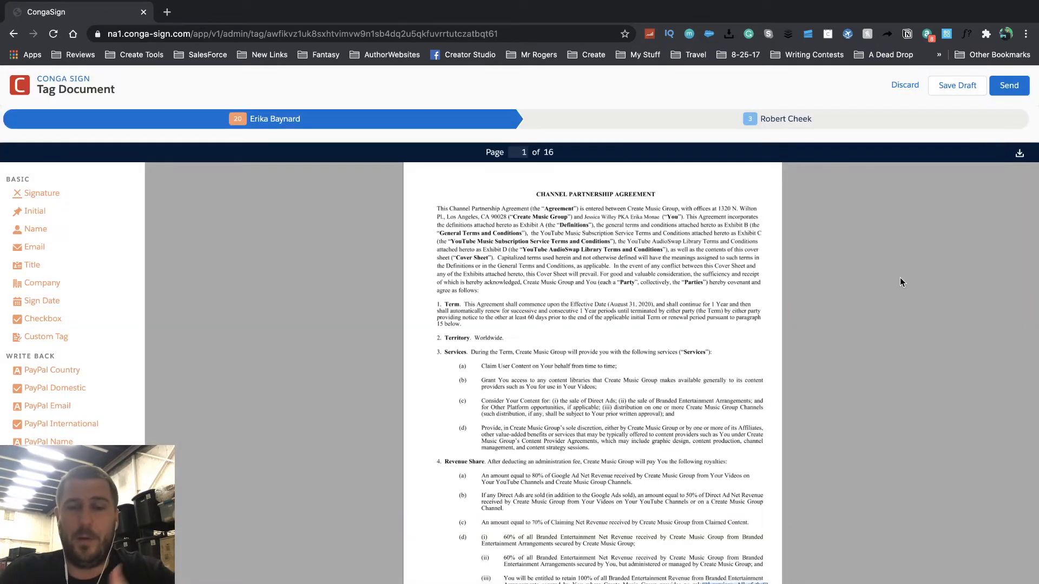
pyautogui.scroll(-5, 696, 391)
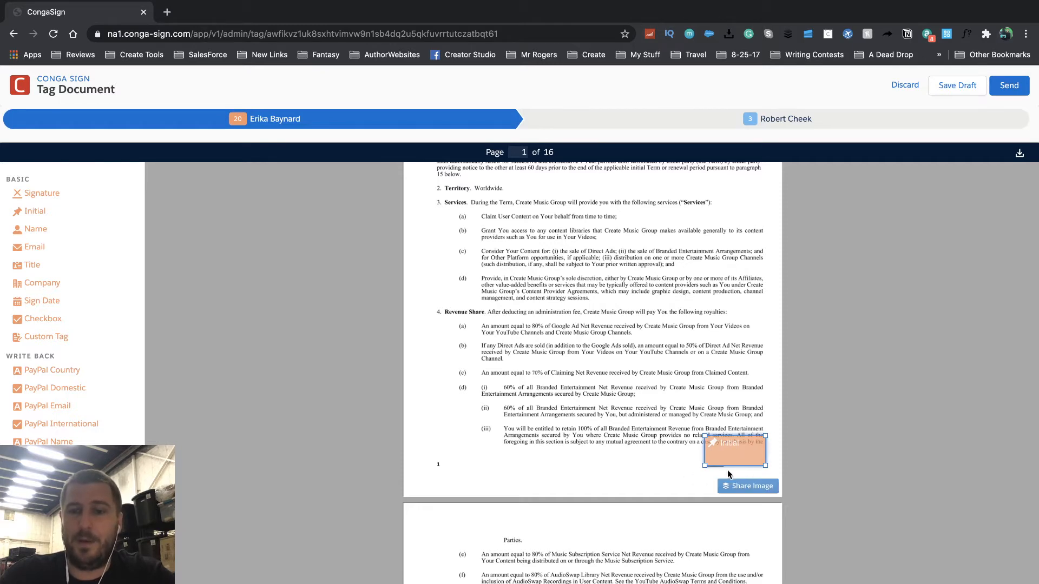
pyautogui.scroll(-7, 670, 463)
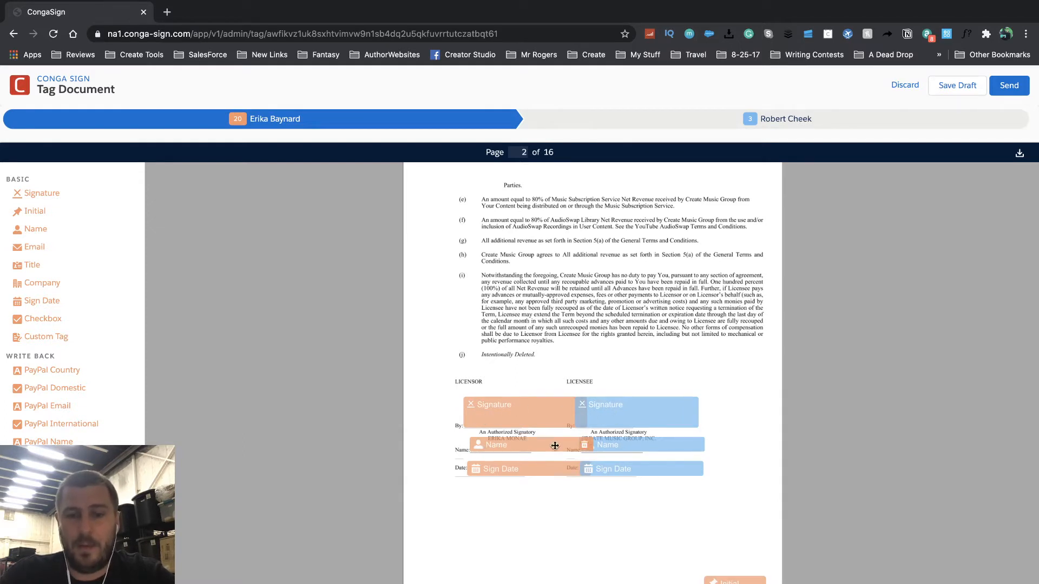
pyautogui.scroll(-1, 725, 538)
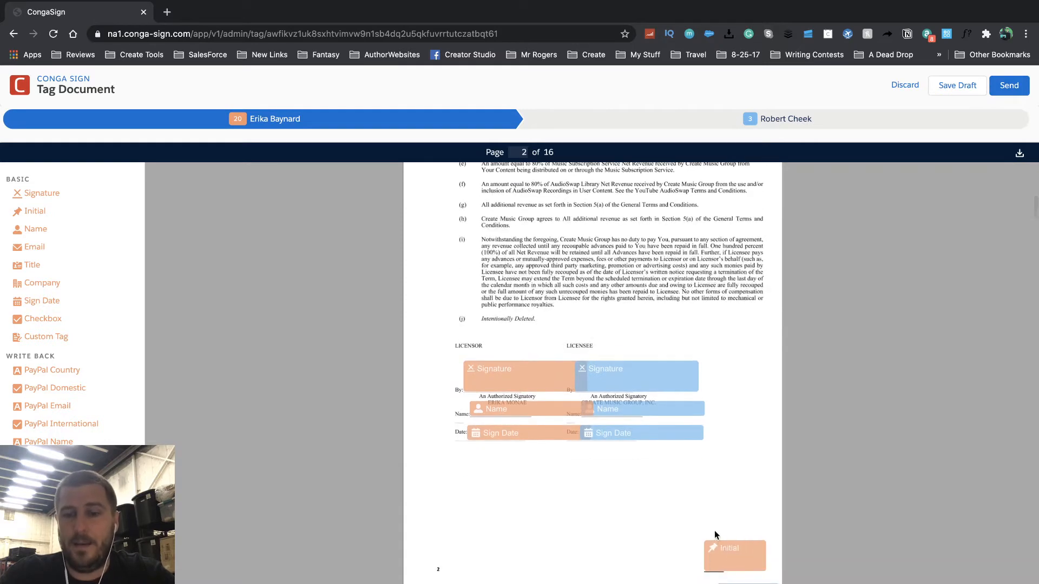
pyautogui.scroll(-5, 714, 541)
pyautogui.scroll(3, 709, 563)
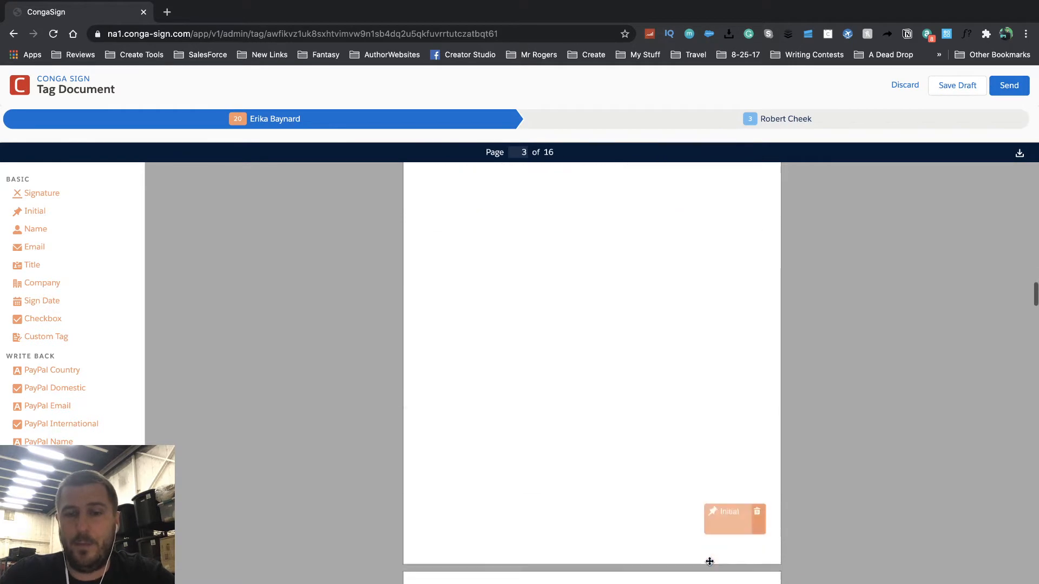
pyautogui.scroll(-1, 709, 564)
pyautogui.scroll(1, 709, 565)
pyautogui.scroll(-10, 709, 562)
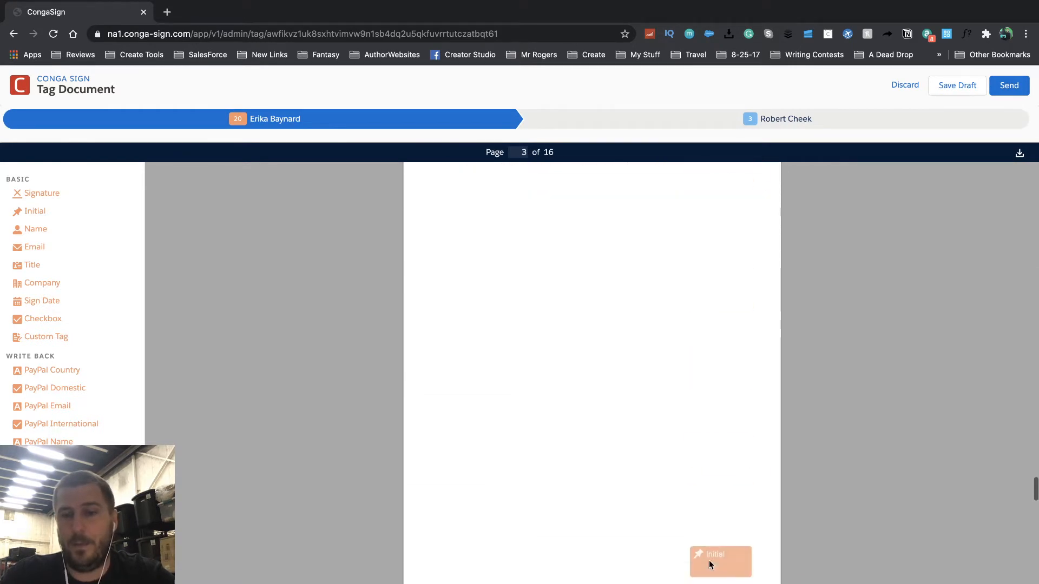
pyautogui.scroll(20, 709, 565)
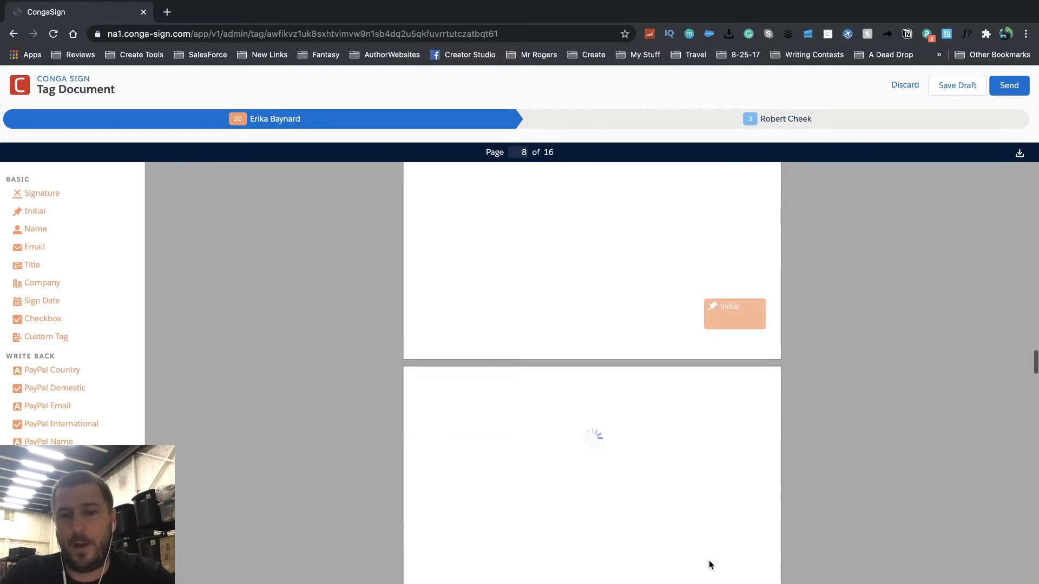
pyautogui.scroll(20, 709, 563)
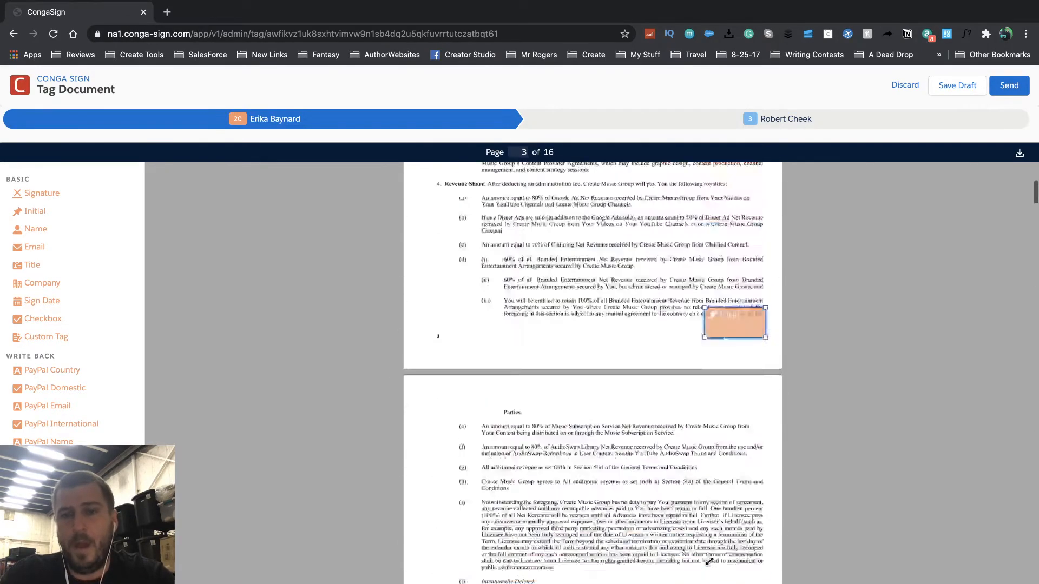
pyautogui.scroll(-20, 686, 469)
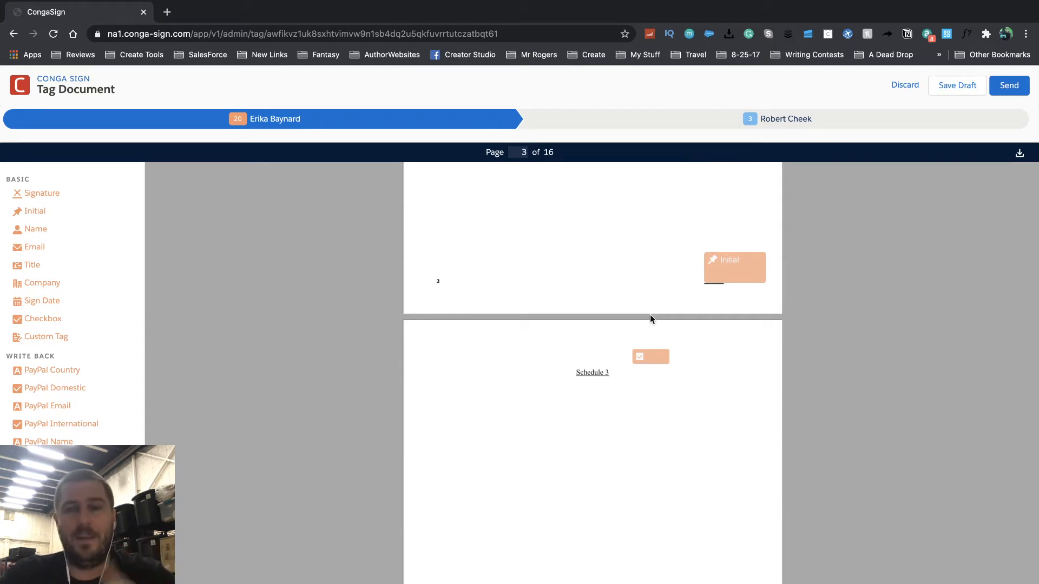
pyautogui.scroll(15, 667, 322)
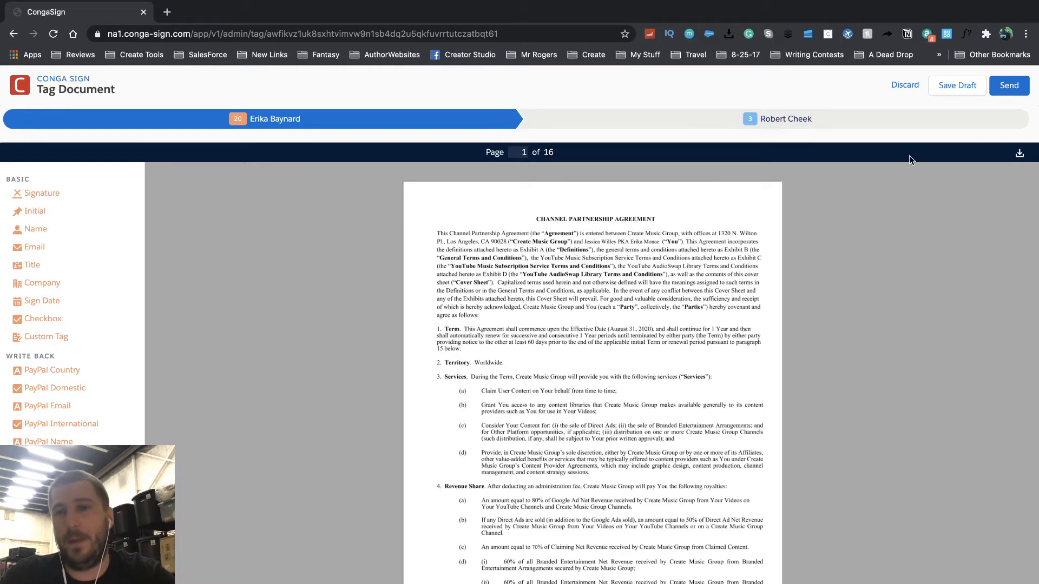
pyautogui.scroll(-1, 713, 368)
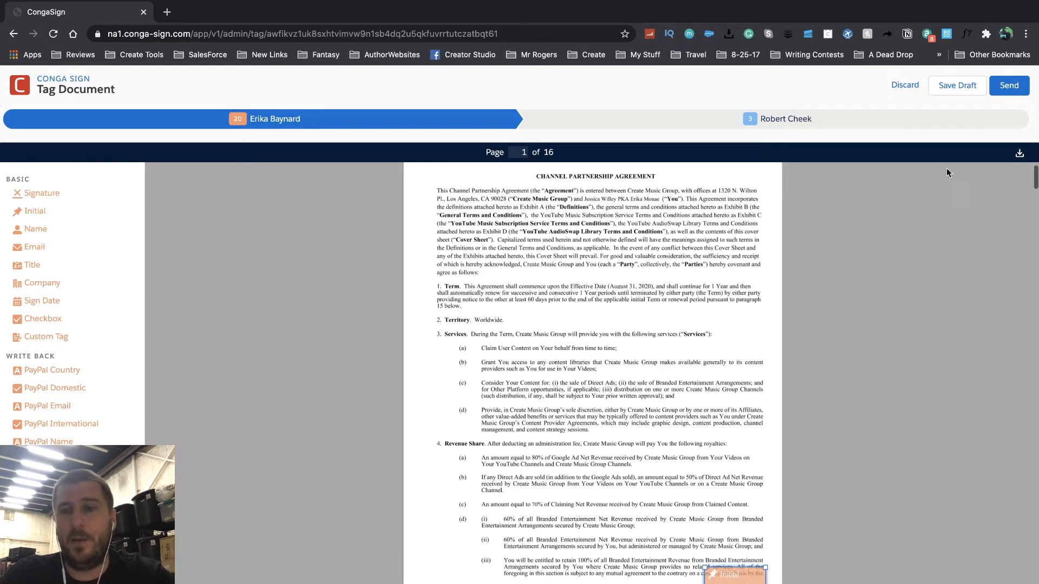
pyautogui.scroll(-10, 761, 378)
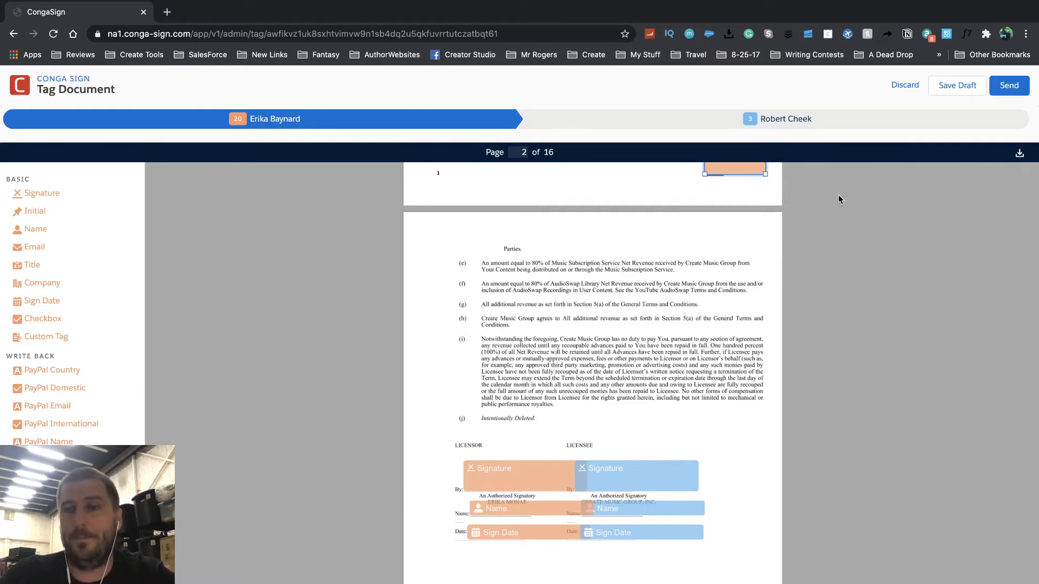
pyautogui.click(901, 91)
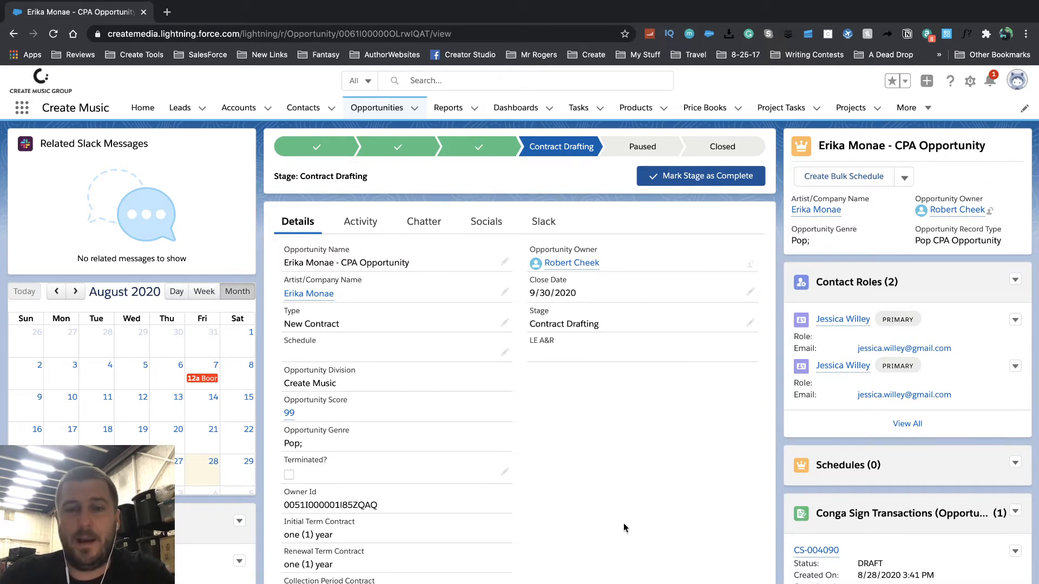
# - Scroll down the opportunity and preview the Channel Partnership Agreement file under Files
pyautogui.scroll(-5, 625, 528)
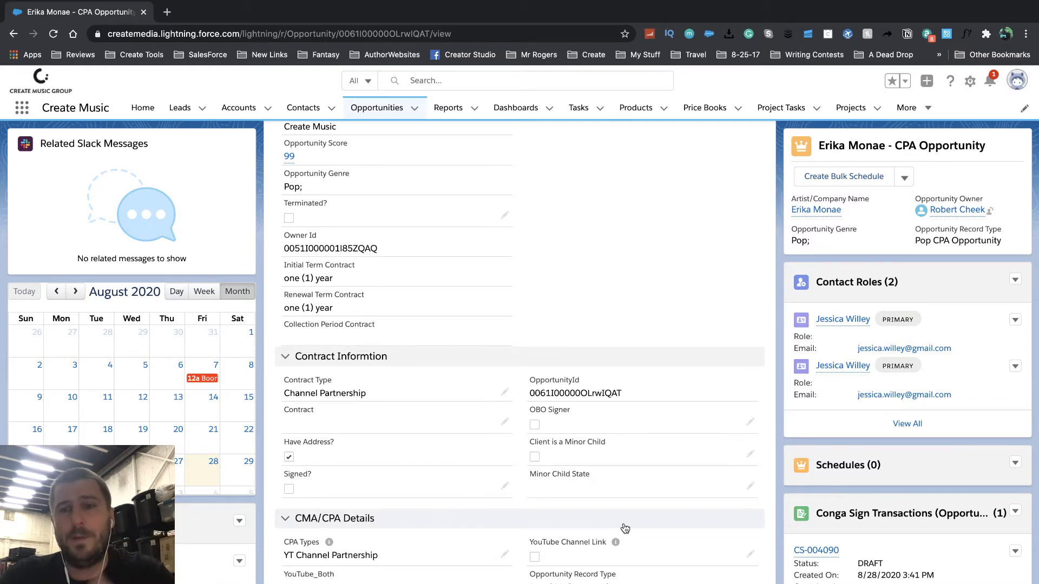
pyautogui.scroll(-5, 887, 476)
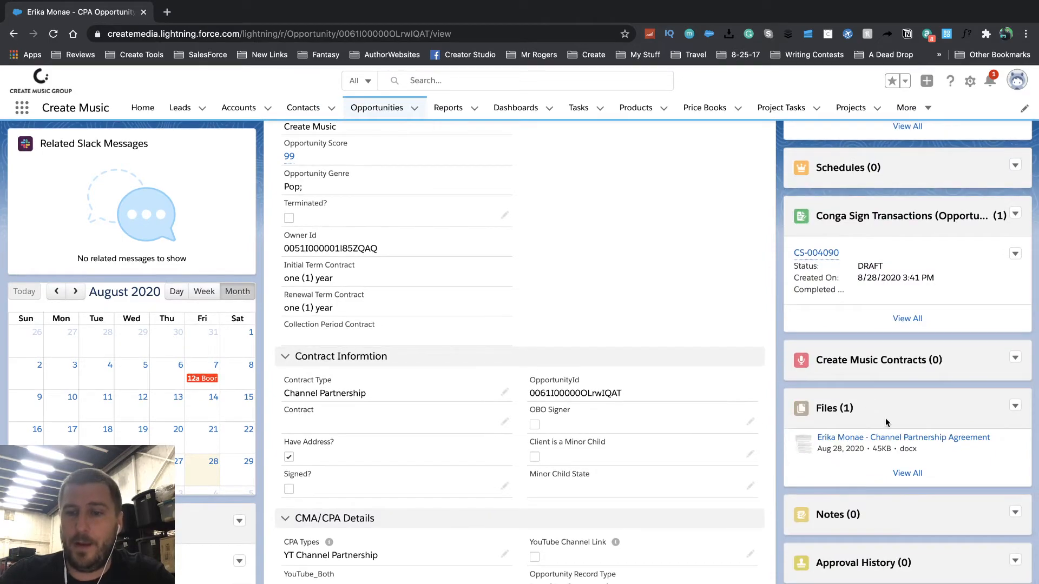
pyautogui.click(845, 439)
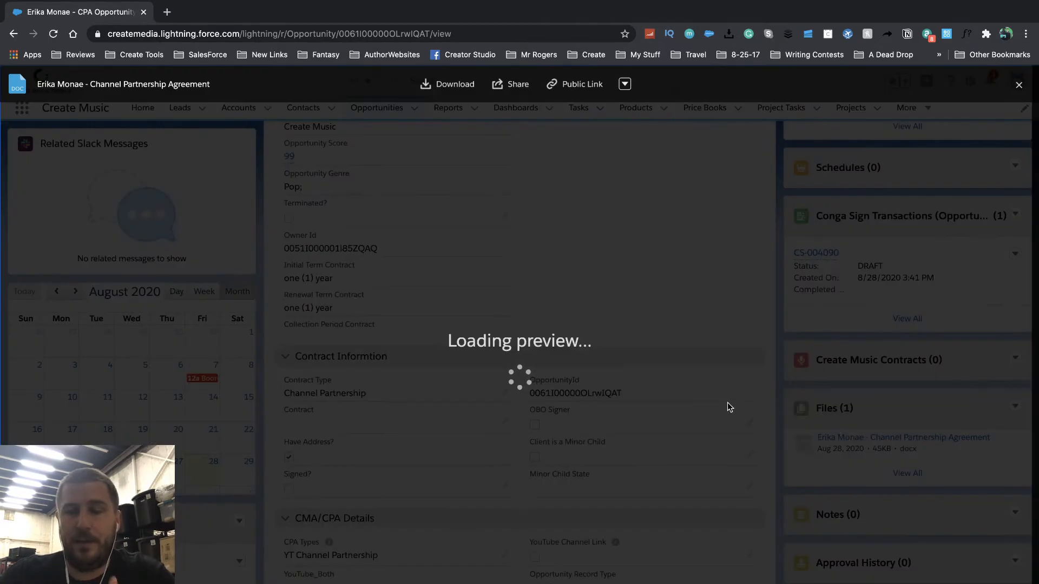
# - Scroll the Channel Partnership Agreement preview to the signature page, then close the preview
pyautogui.scroll(-8, 560, 372)
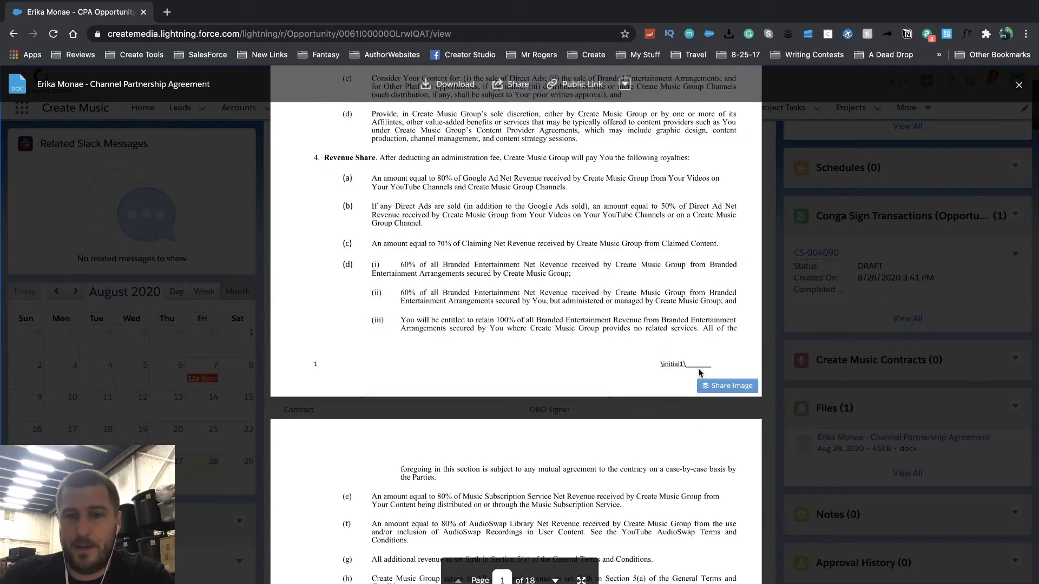
pyautogui.scroll(-10, 619, 431)
pyautogui.scroll(-10, 618, 431)
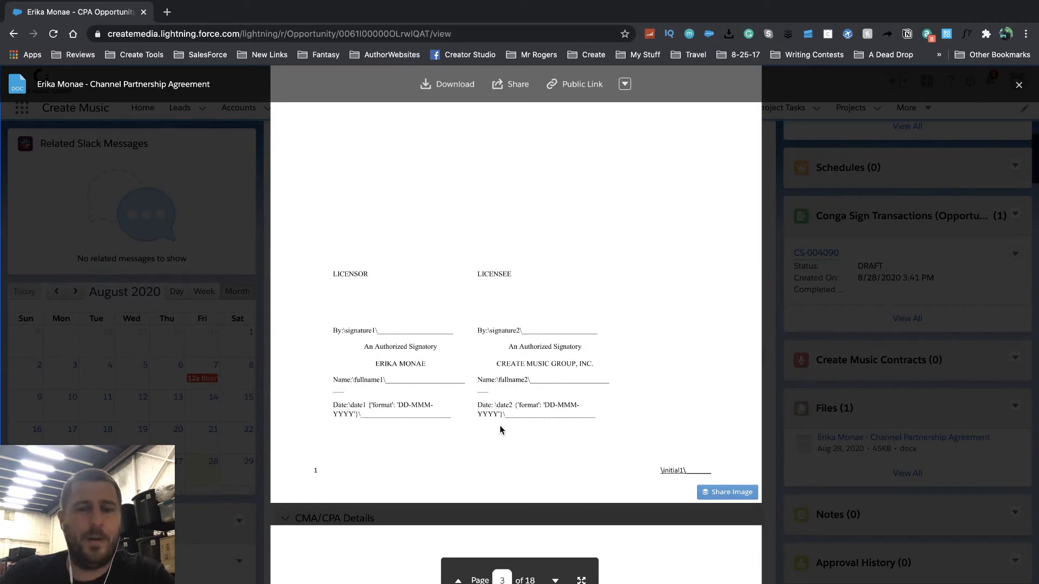
pyautogui.scroll(20, 556, 410)
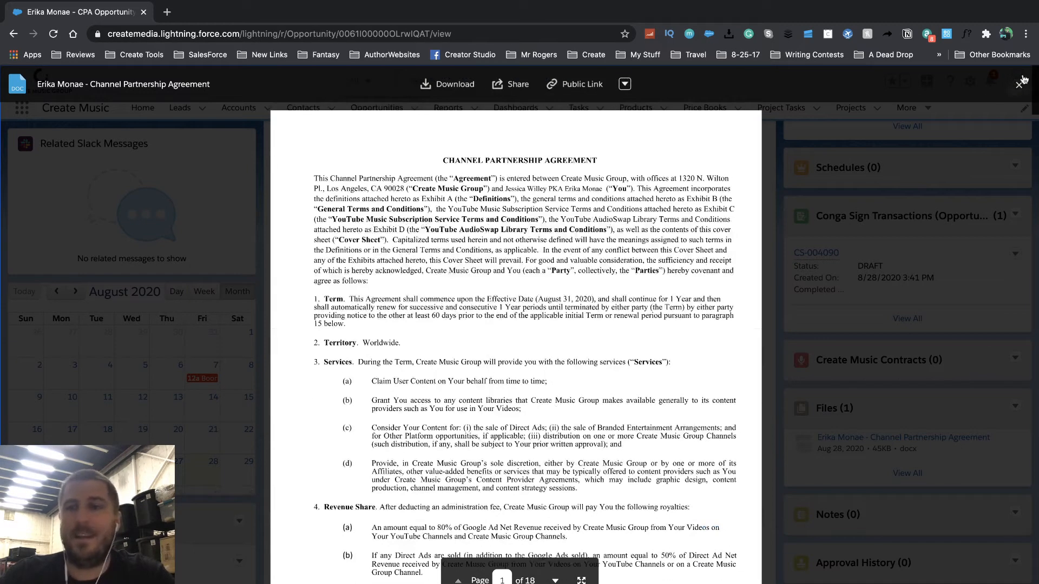
pyautogui.click(1020, 83)
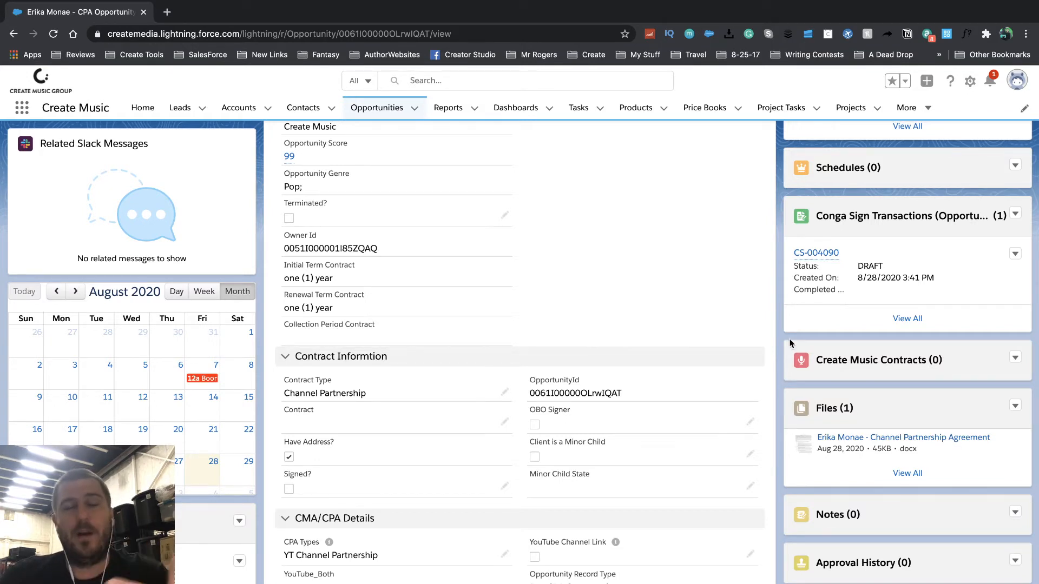
# - Check the CPA opportunity's Signed? box and save the record
pyautogui.scroll(1, 823, 331)
pyautogui.scroll(2, 825, 331)
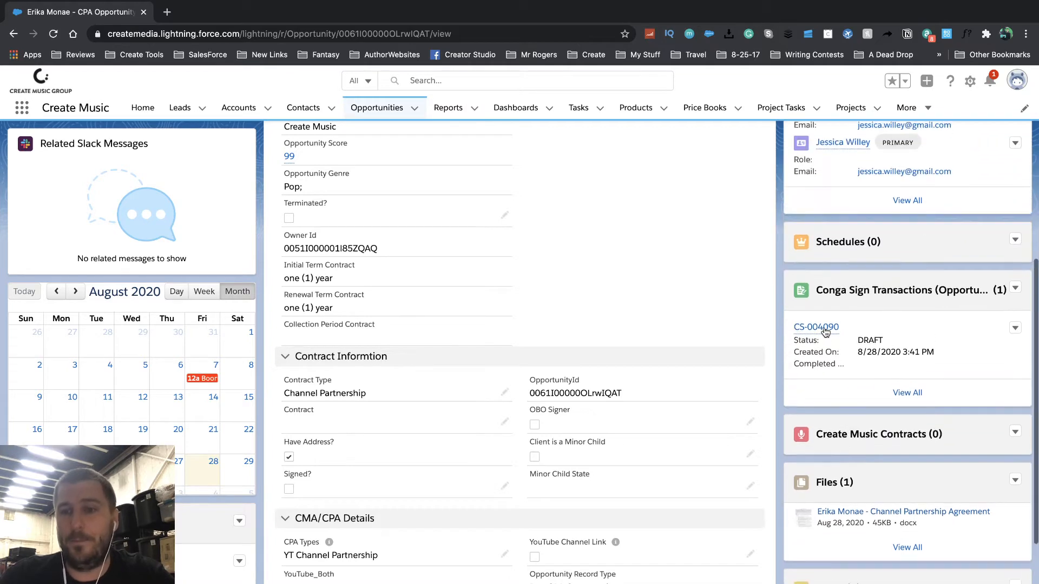
pyautogui.scroll(2, 893, 346)
pyautogui.scroll(-1, 893, 346)
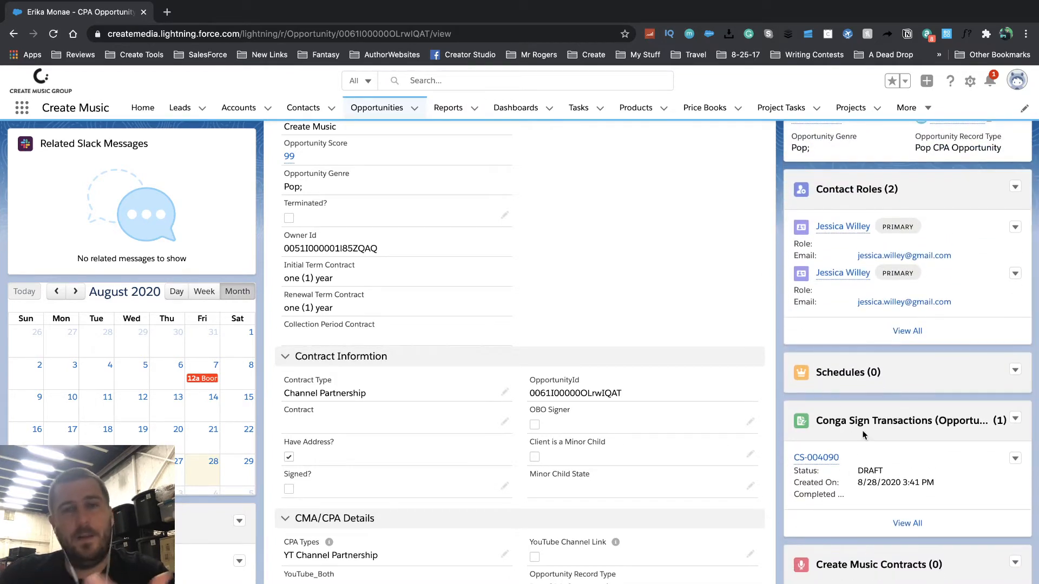
pyautogui.scroll(-3, 892, 474)
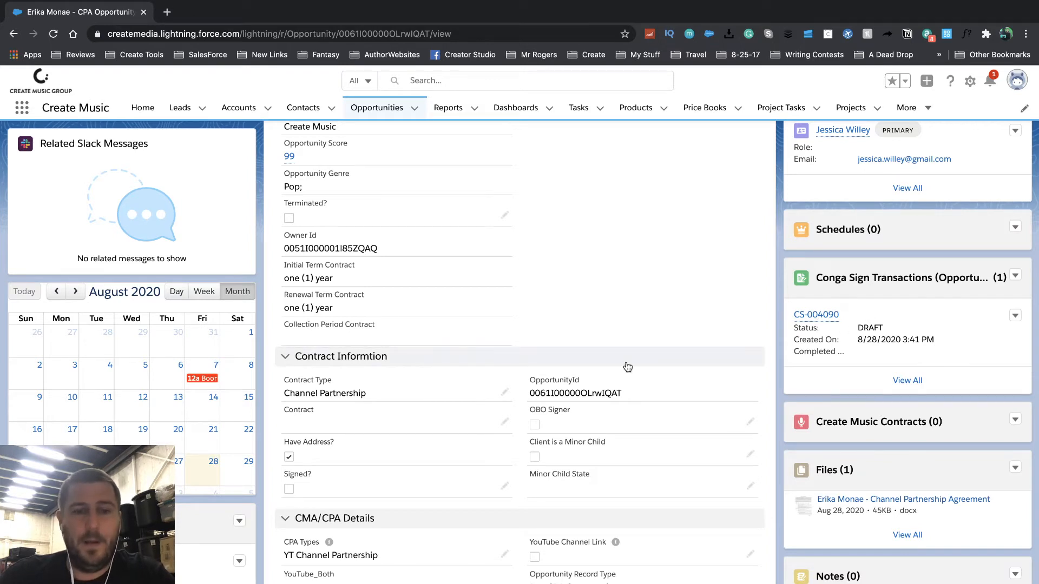
pyautogui.scroll(-3, 627, 367)
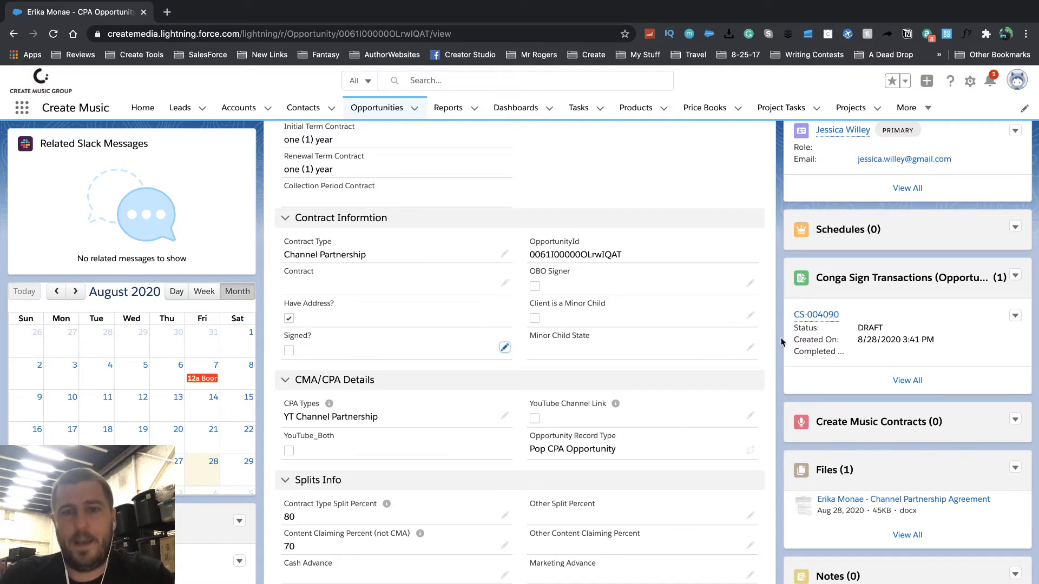
pyautogui.click(505, 349)
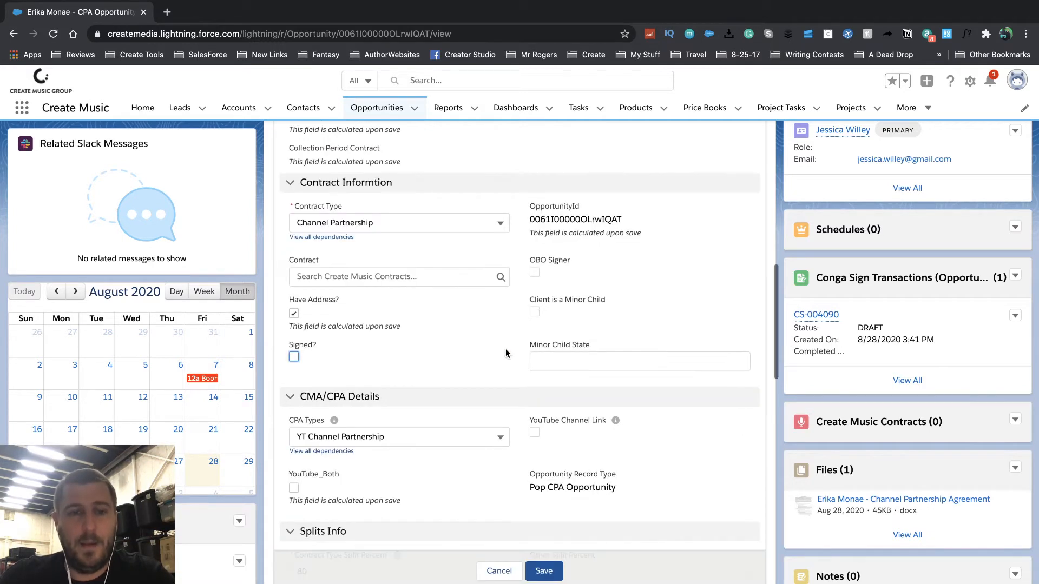
pyautogui.click(294, 358)
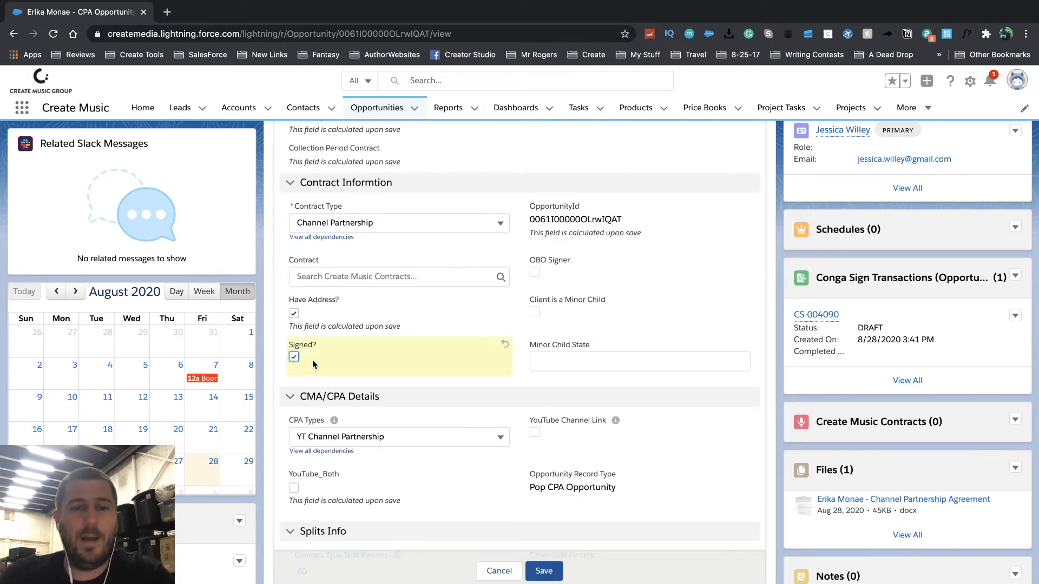
pyautogui.click(544, 571)
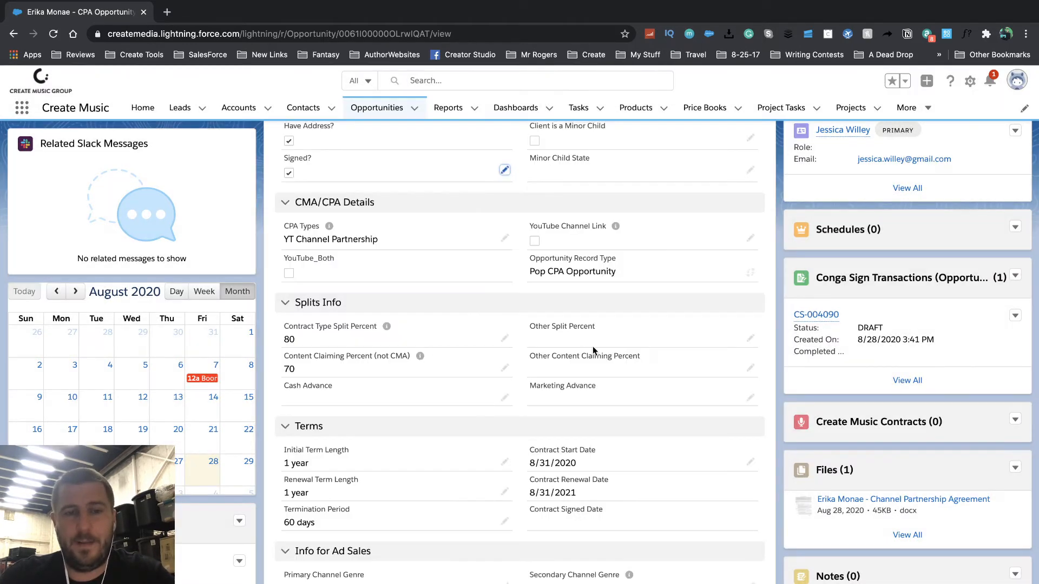
pyautogui.scroll(10, 593, 351)
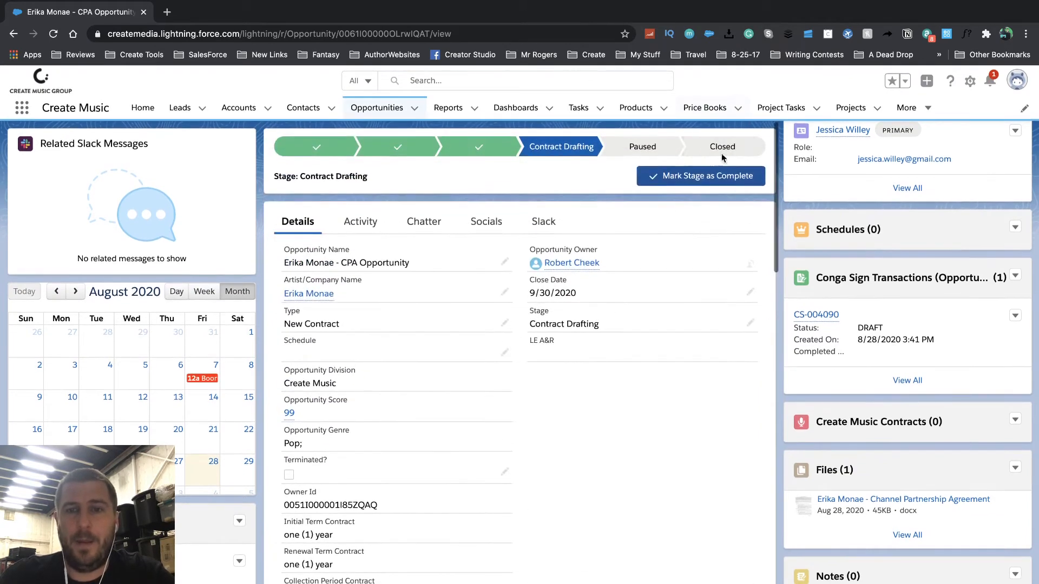
# - Set the CPA opportunity's closed stage to Closed Won and save it
pyautogui.click(723, 154)
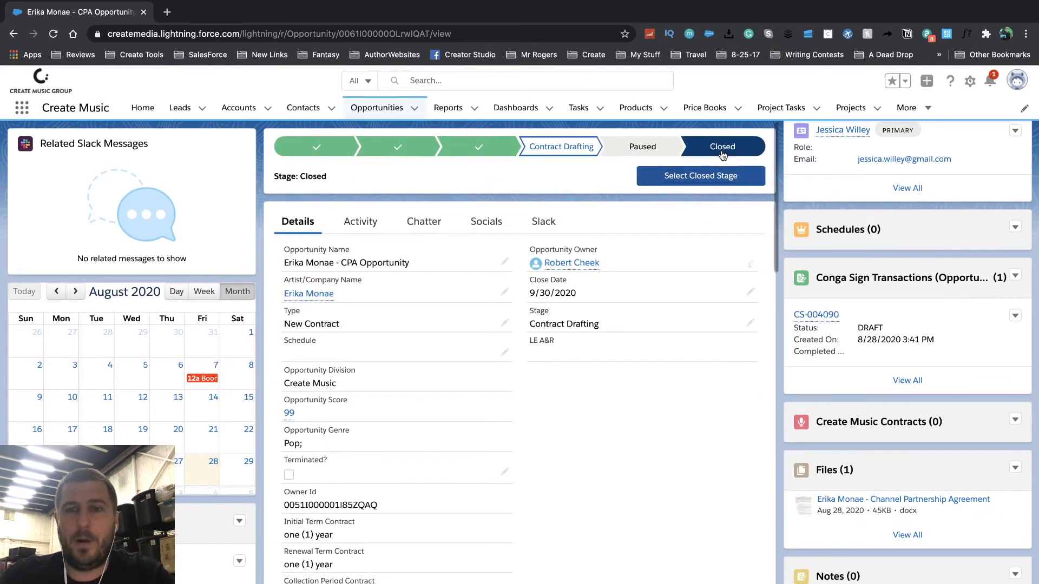
pyautogui.click(700, 180)
pyautogui.click(466, 346)
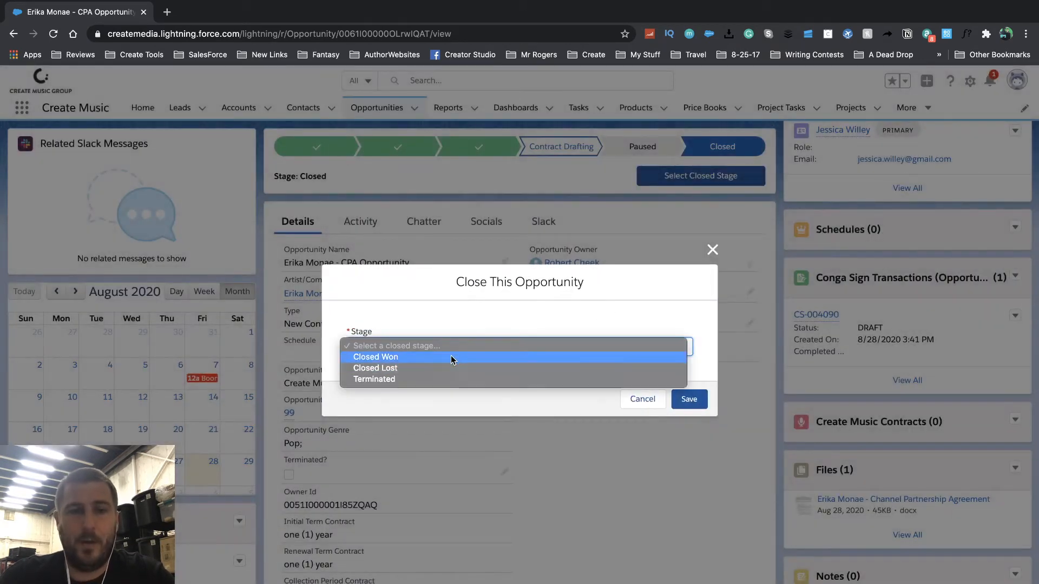
pyautogui.click(453, 358)
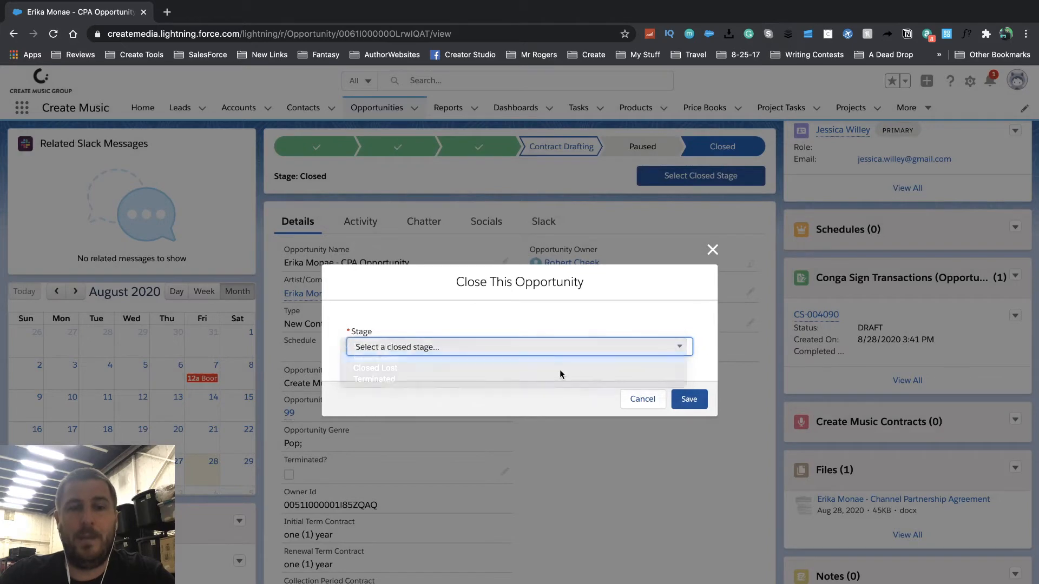
pyautogui.click(689, 400)
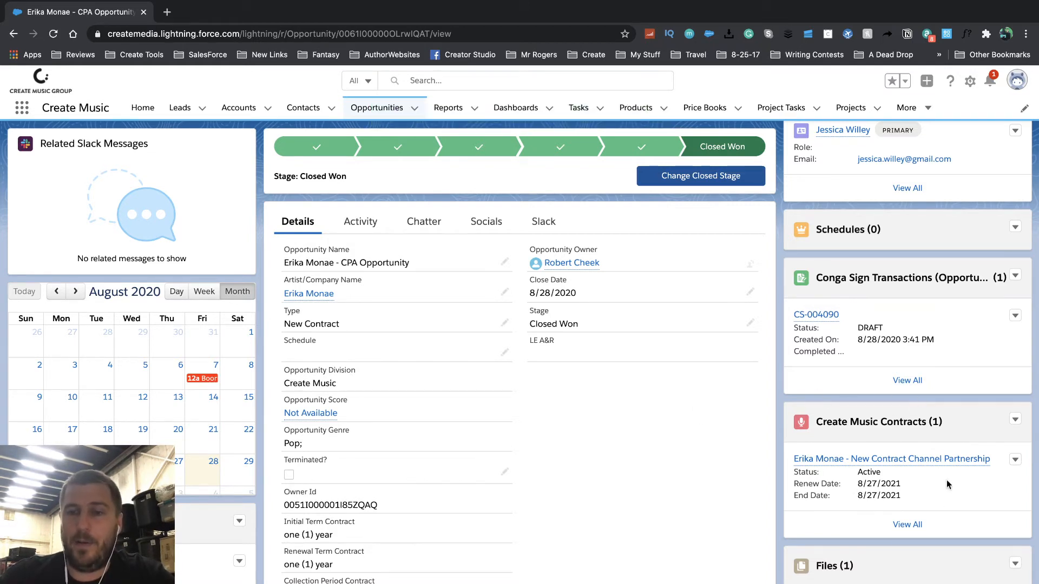
# - Open the new Channel Partnership contract listed under Create Music Contracts
pyautogui.scroll(-3, 712, 482)
pyautogui.scroll(3, 709, 347)
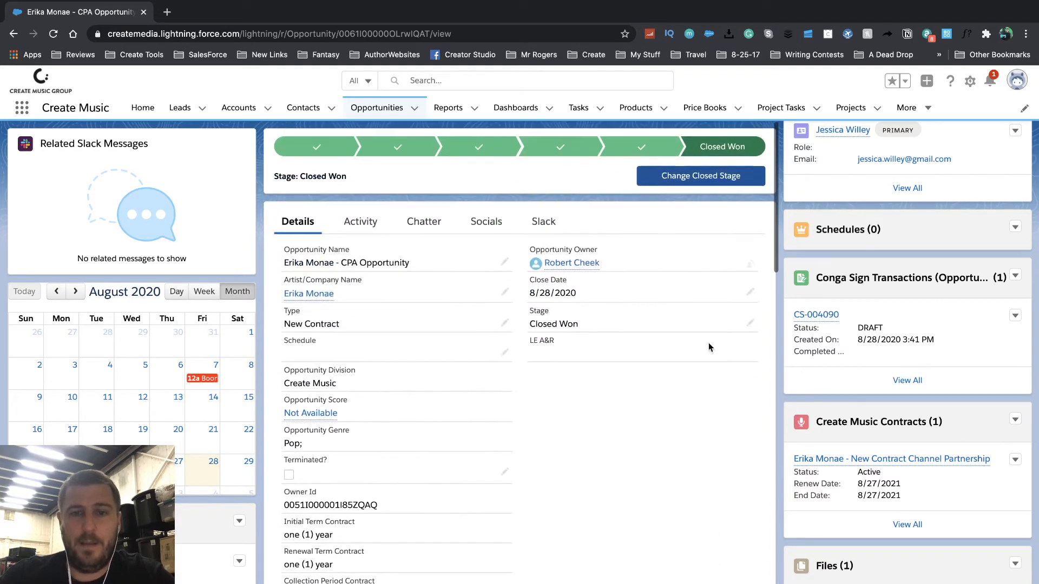
pyautogui.scroll(-8, 596, 468)
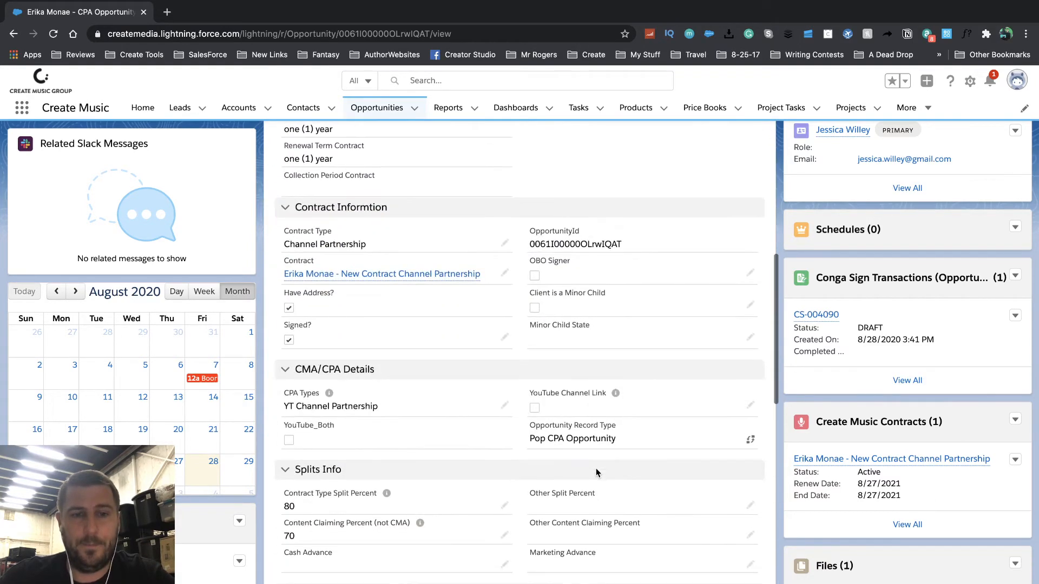
pyautogui.scroll(-6, 596, 473)
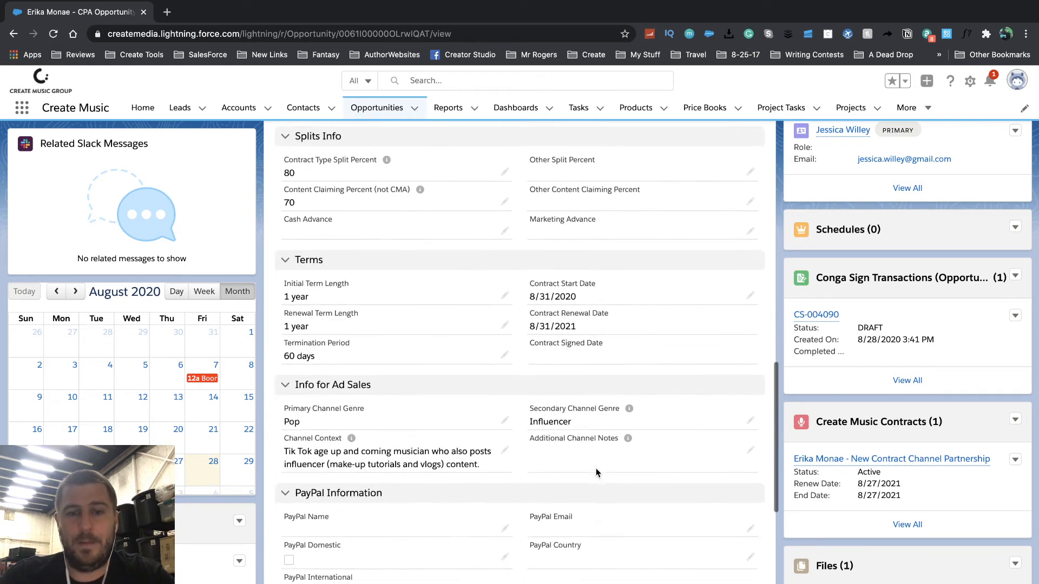
pyautogui.scroll(-1, 596, 468)
pyautogui.scroll(15, 596, 469)
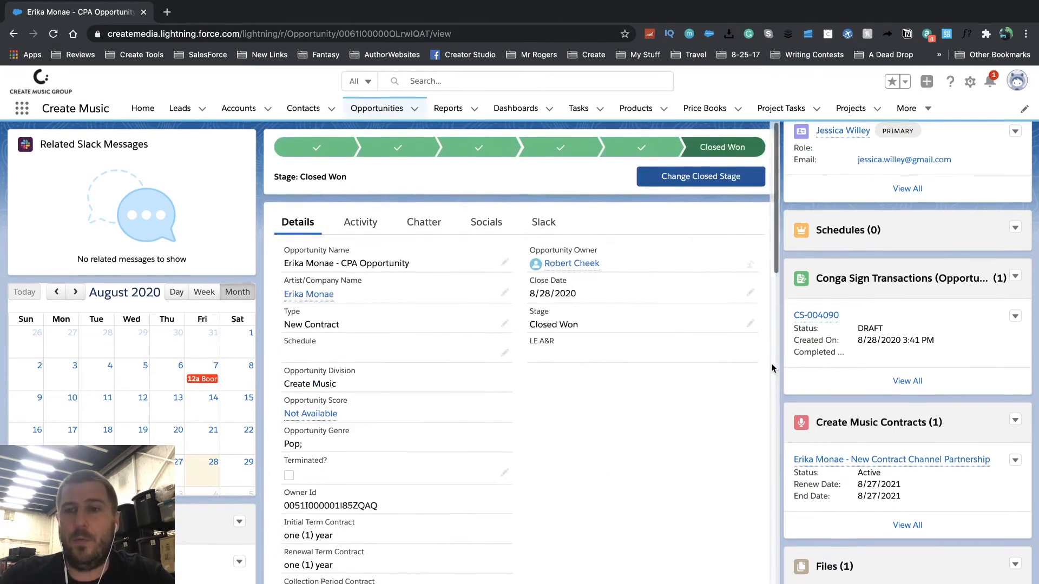
pyautogui.scroll(1, 826, 323)
pyautogui.scroll(4, 826, 324)
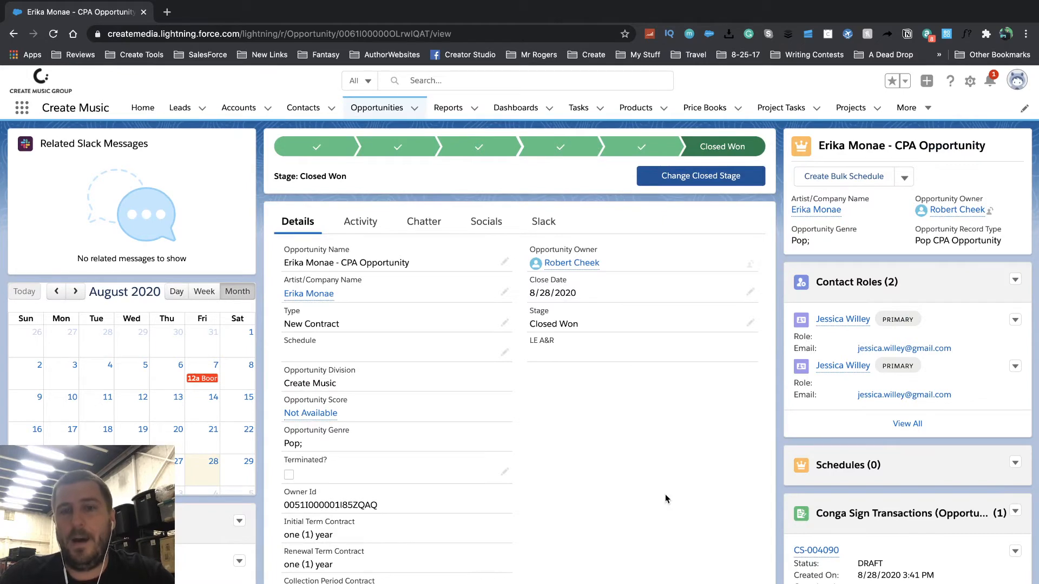
pyautogui.scroll(-4, 665, 496)
pyautogui.scroll(-4, 942, 445)
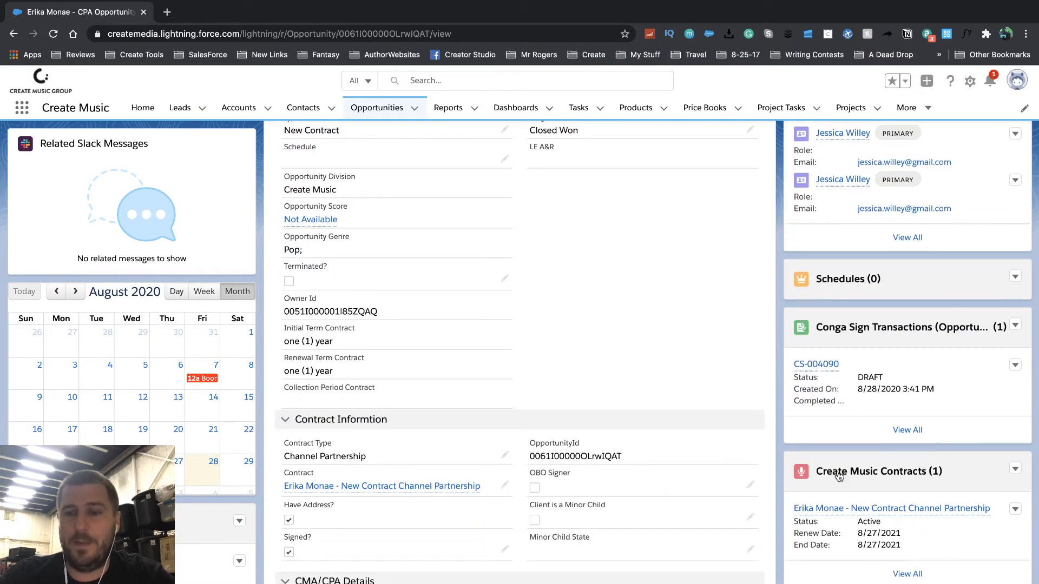
pyautogui.click(875, 510)
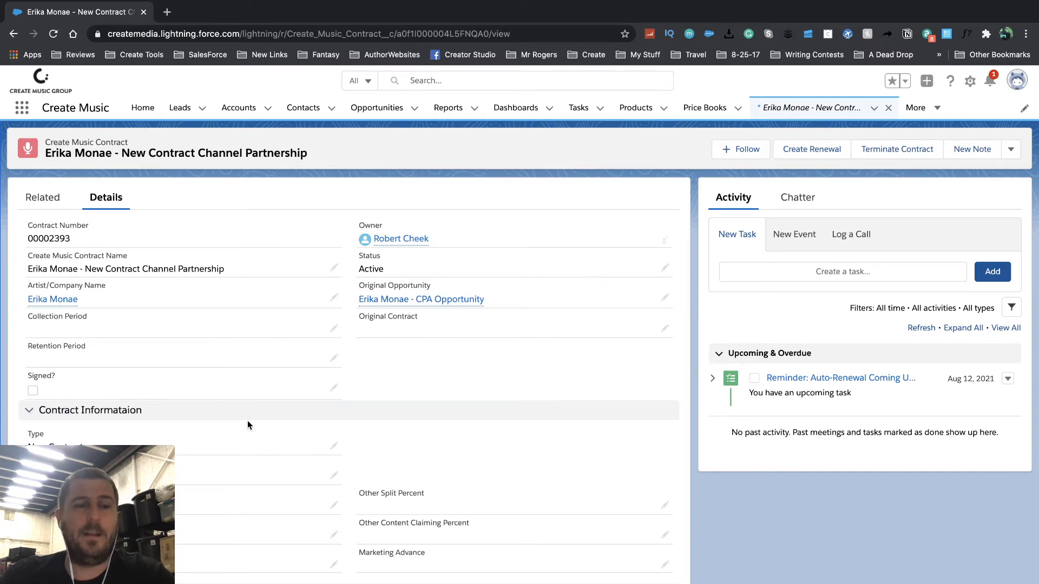
# - Review the contract details, then open its Status picklist (Active, Signed, Terminated, Archived)
pyautogui.scroll(-1, 248, 425)
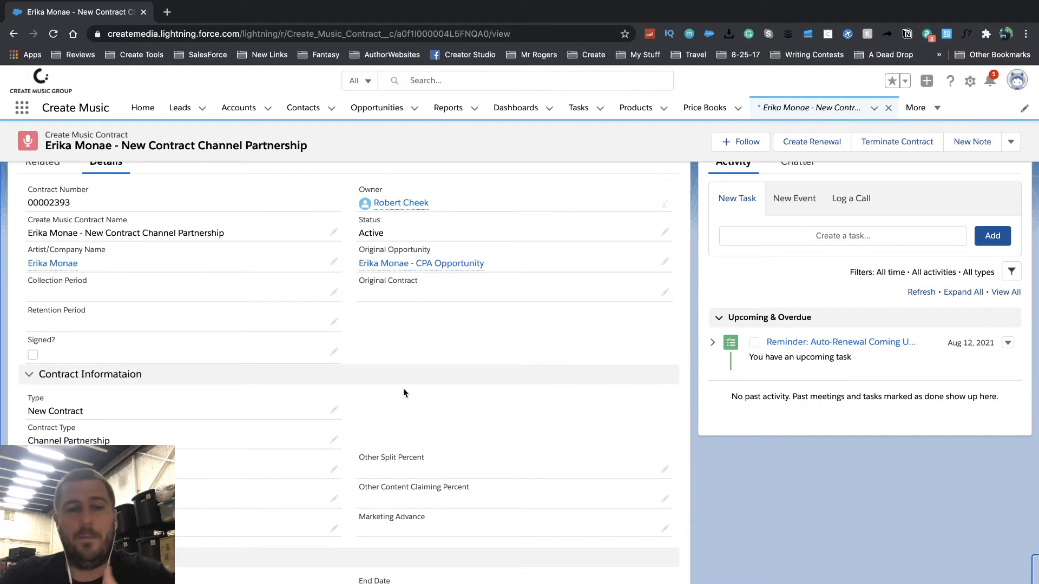
pyautogui.scroll(-4, 404, 388)
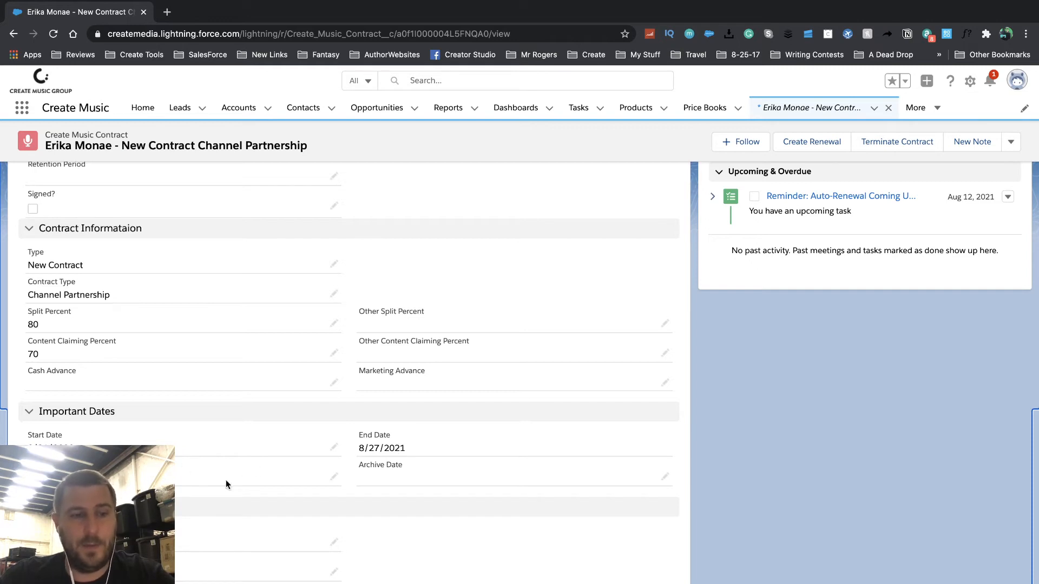
pyautogui.scroll(-3, 226, 479)
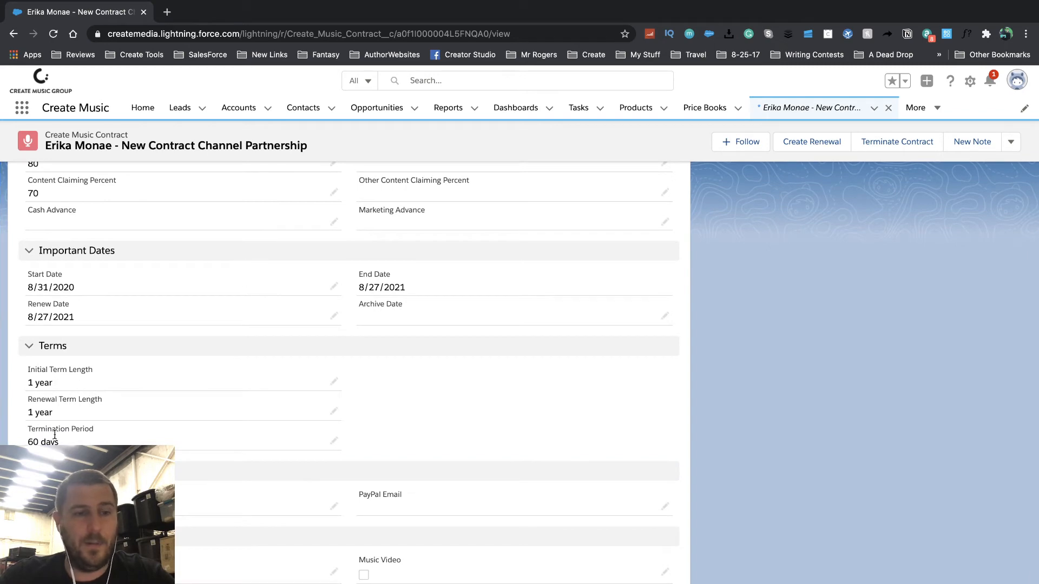
pyautogui.scroll(-7, 172, 475)
pyautogui.scroll(13, 172, 475)
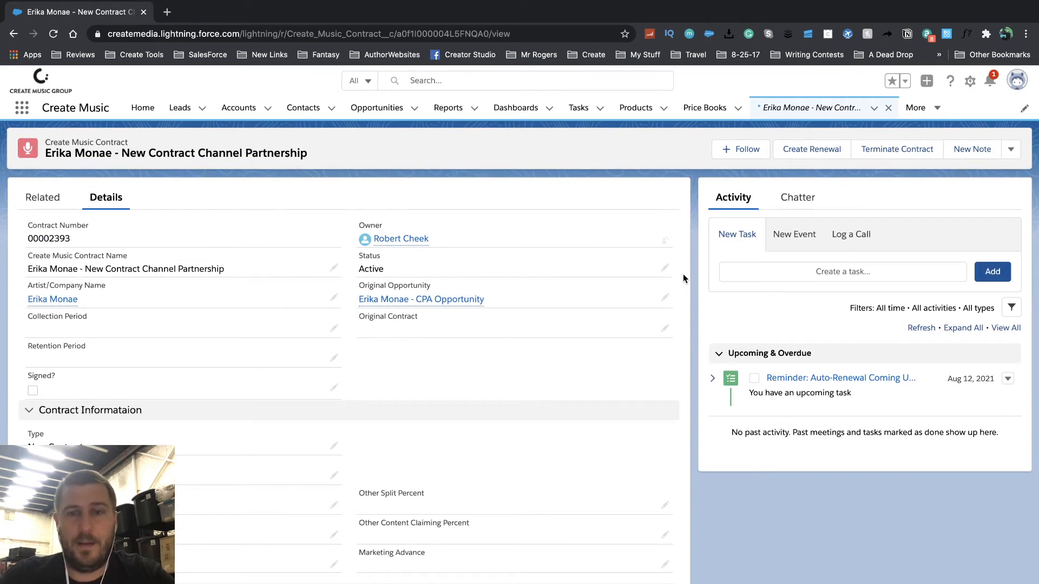
pyautogui.click(665, 270)
pyautogui.click(598, 283)
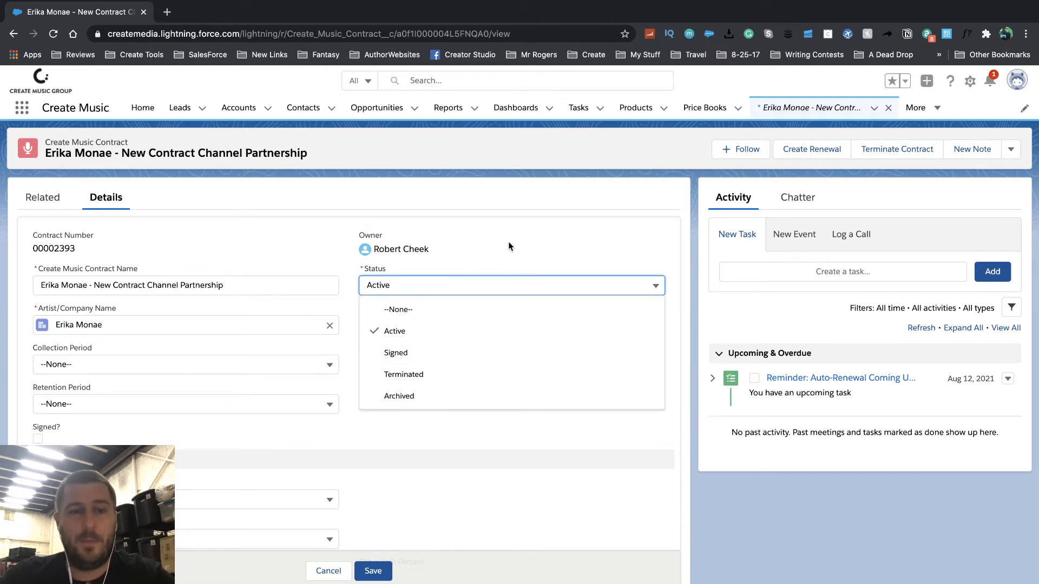
# - Cancel the Status edit, leaving it Active, and open the contract's Original Opportunity
pyautogui.click(328, 571)
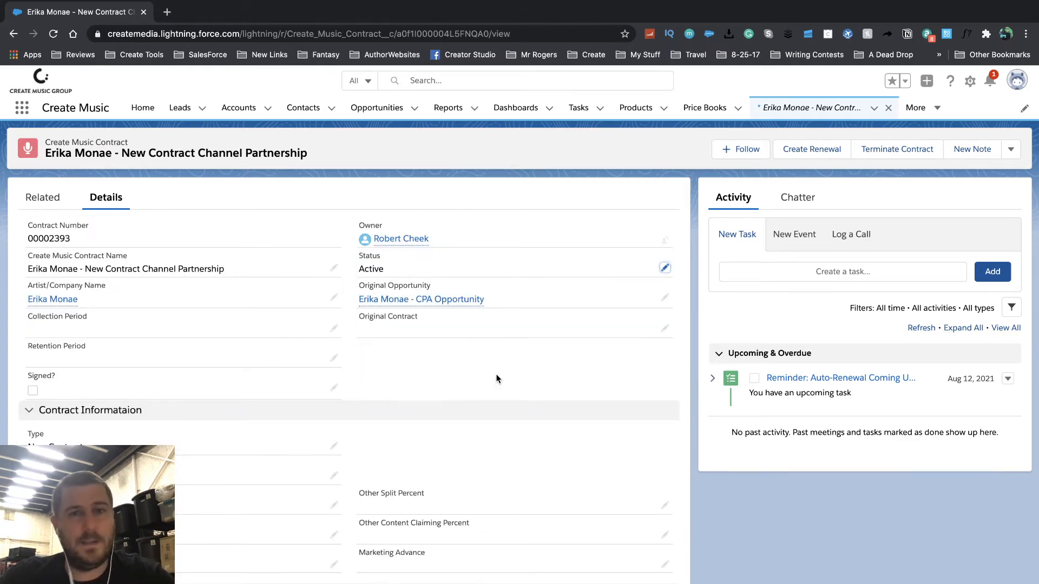
pyautogui.scroll(-2, 498, 379)
pyautogui.scroll(-2, 498, 379)
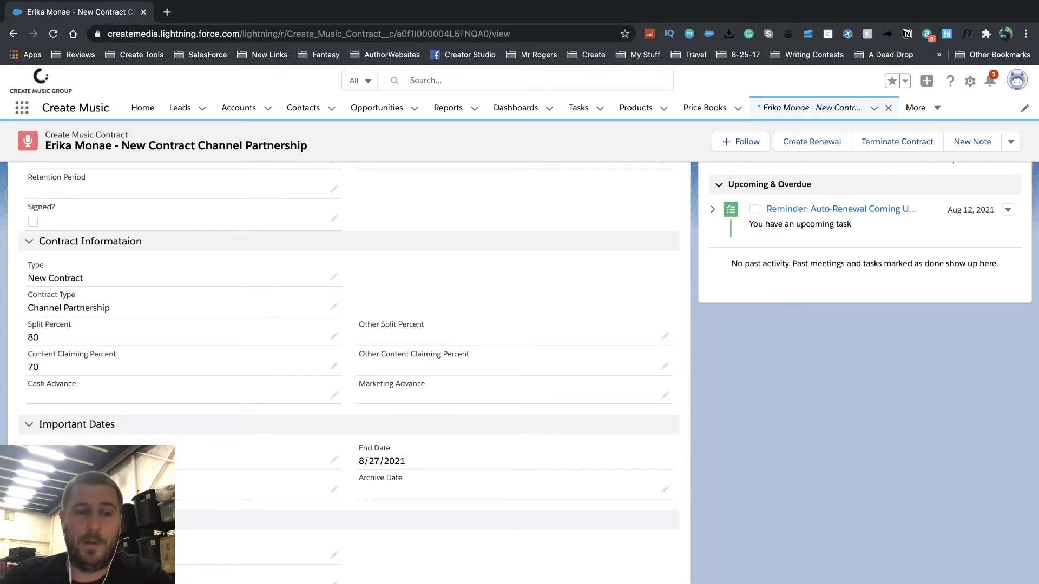
pyautogui.scroll(3, 406, 321)
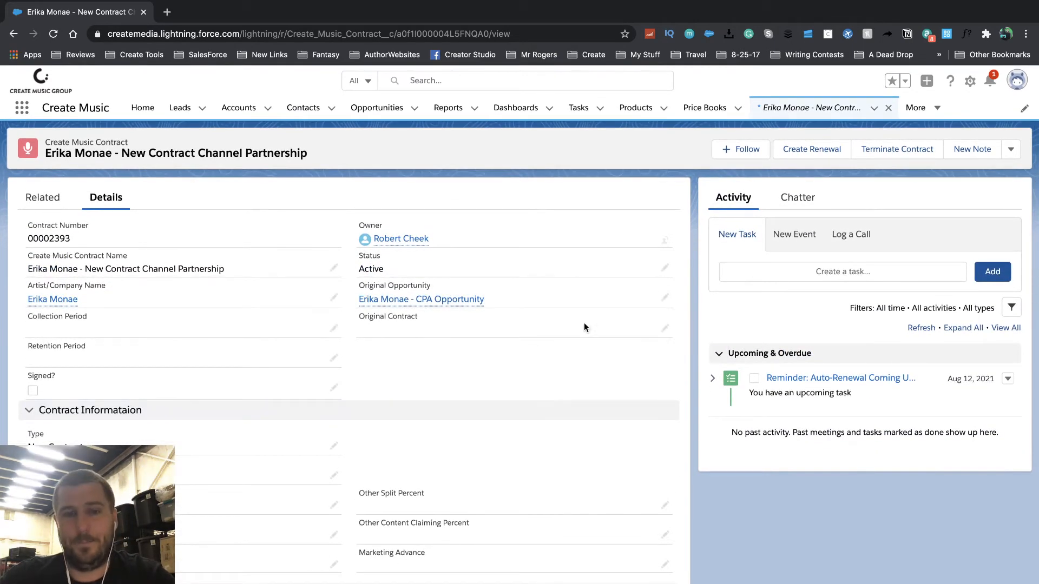
pyautogui.scroll(-1, 408, 372)
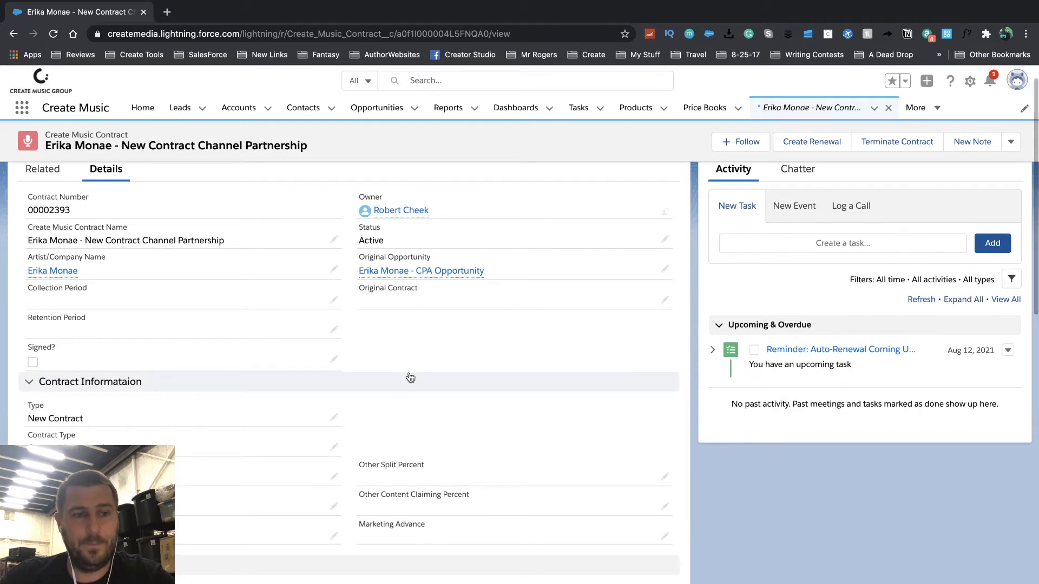
pyautogui.scroll(1, 434, 412)
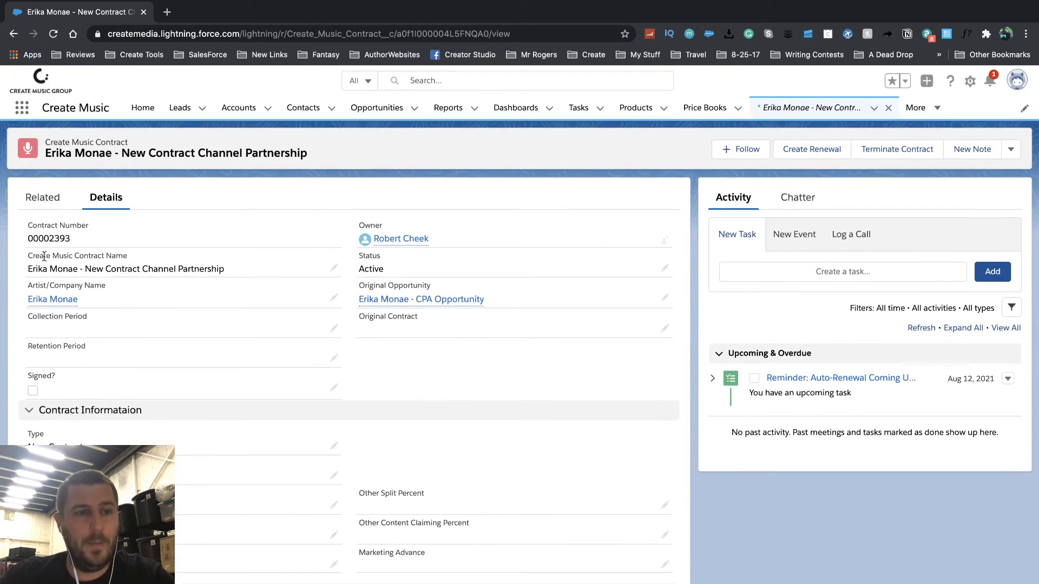
pyautogui.click(411, 300)
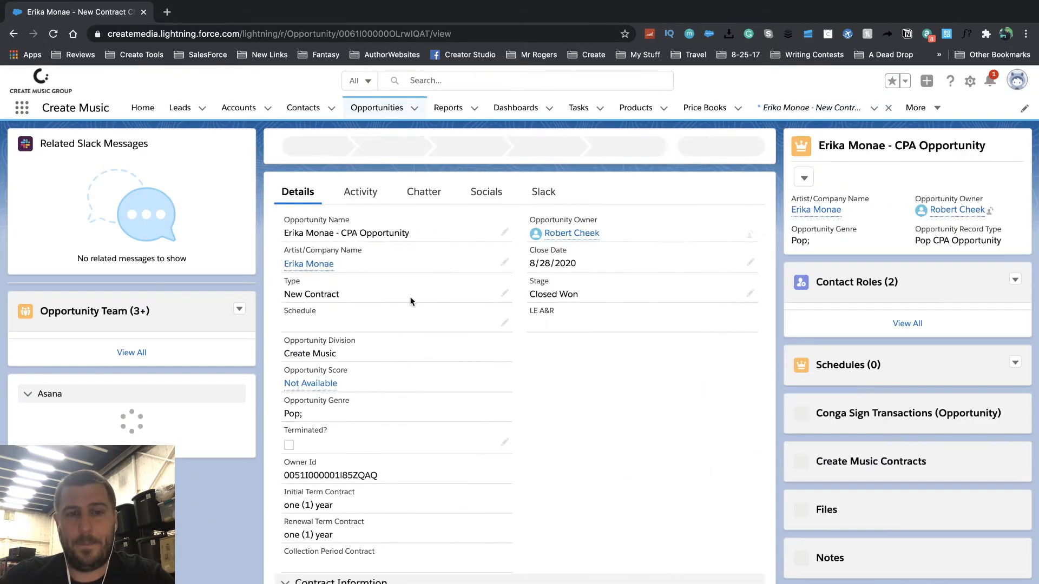
# - Tick Terminated? on the CPA opportunity and save it
pyautogui.scroll(-3, 579, 458)
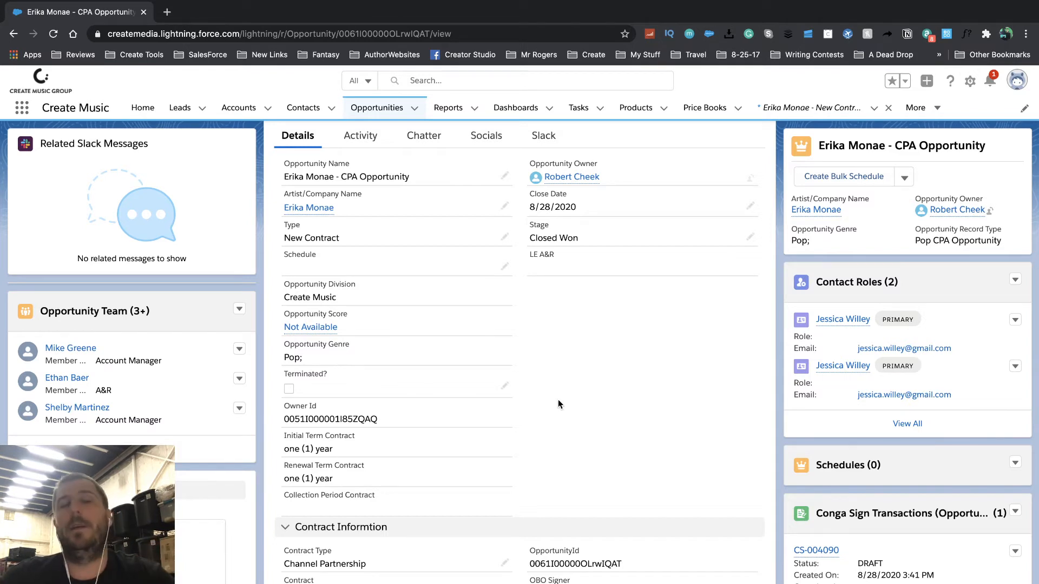
pyautogui.click(505, 385)
pyautogui.click(294, 393)
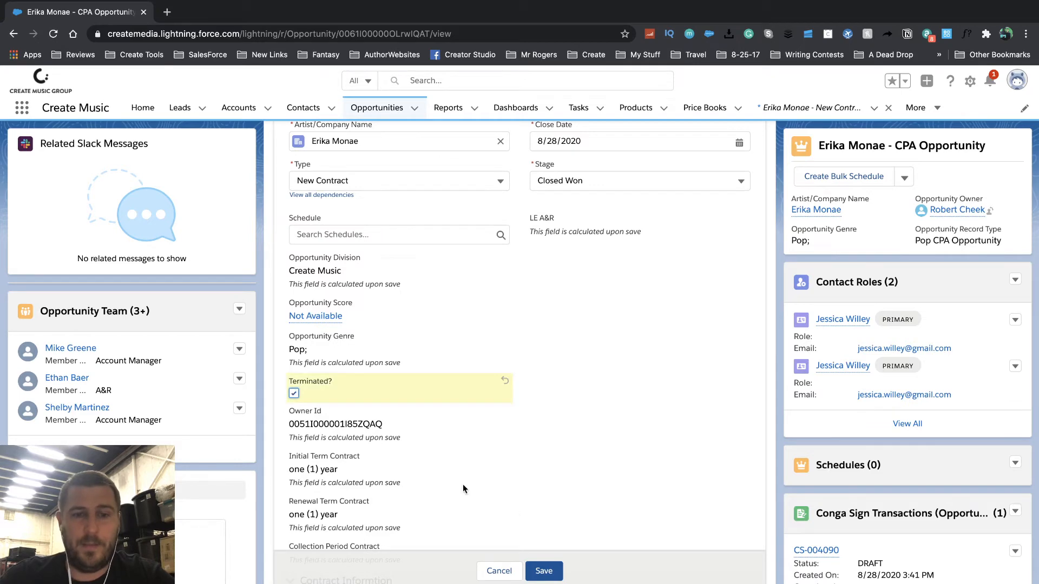
pyautogui.click(543, 571)
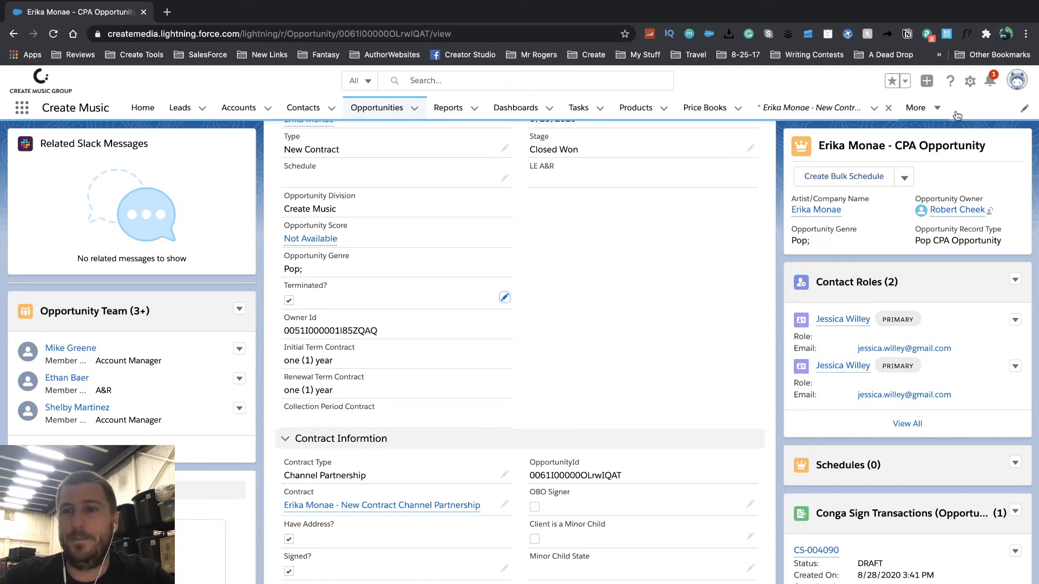
# - Open the linked Channel Partnership contract from the Create Music Contracts card
pyautogui.click(993, 80)
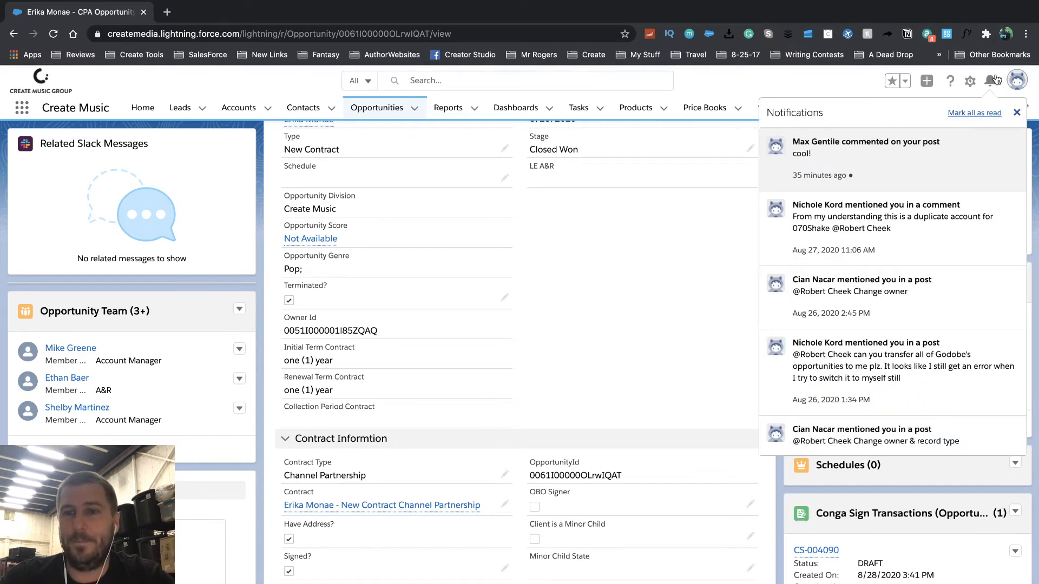
pyautogui.click(994, 80)
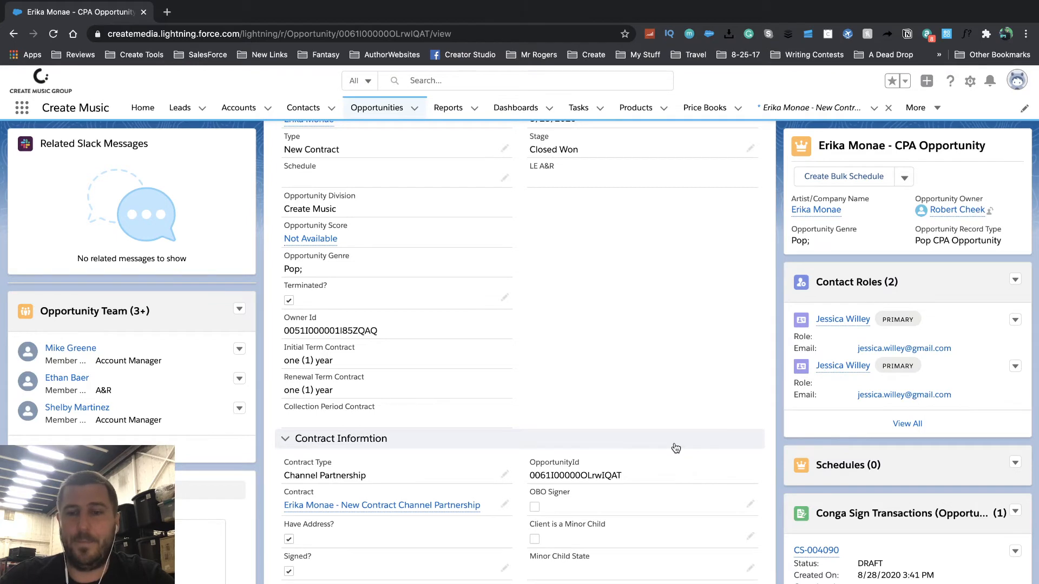
pyautogui.scroll(-3, 676, 448)
pyautogui.scroll(-5, 869, 437)
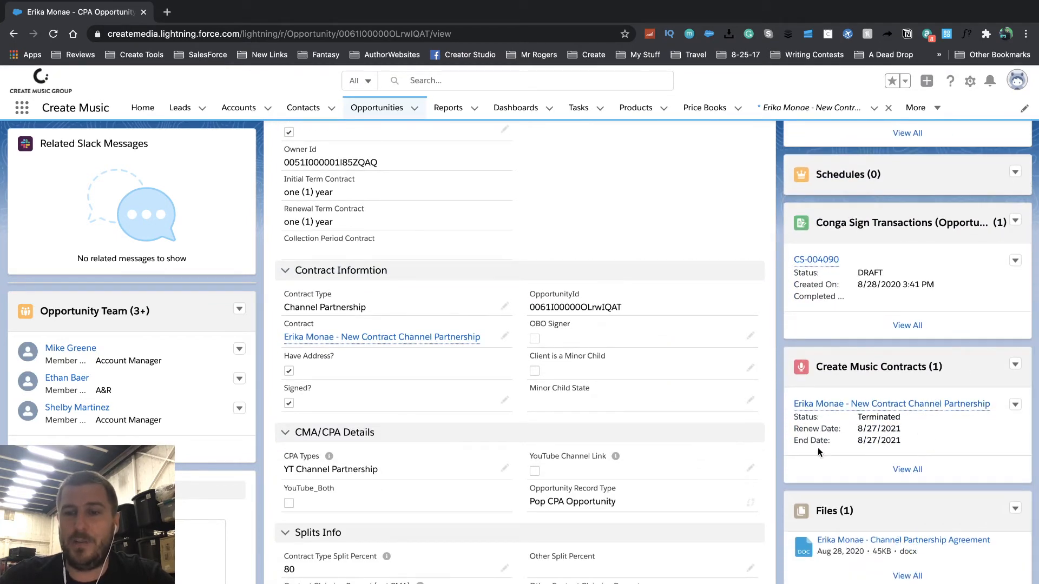
pyautogui.click(878, 404)
pyautogui.scroll(-5, 570, 472)
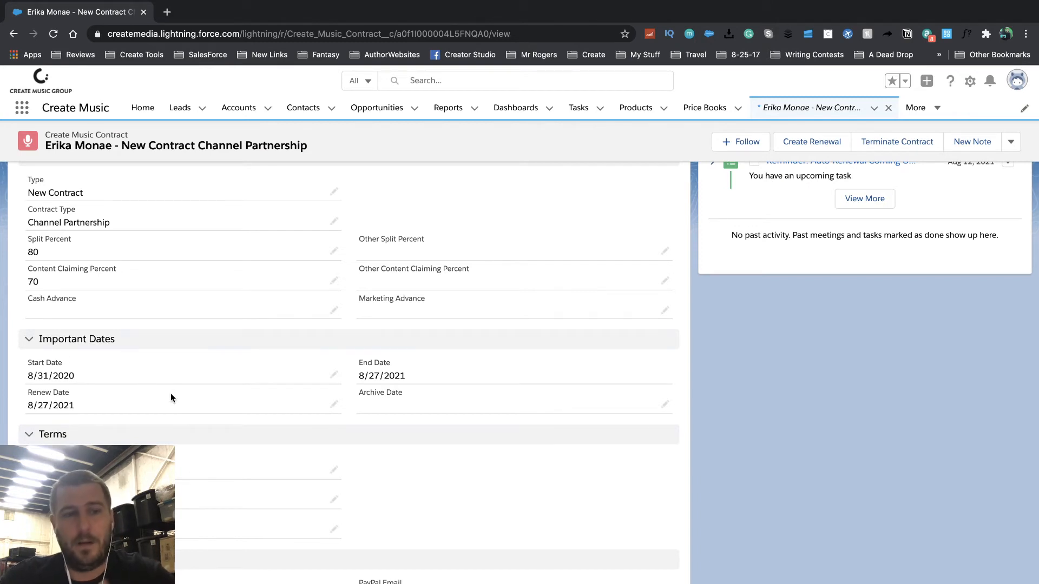
# - Confirm the contract reads Terminated, then follow its Original Opportunity link
pyautogui.scroll(2, 269, 405)
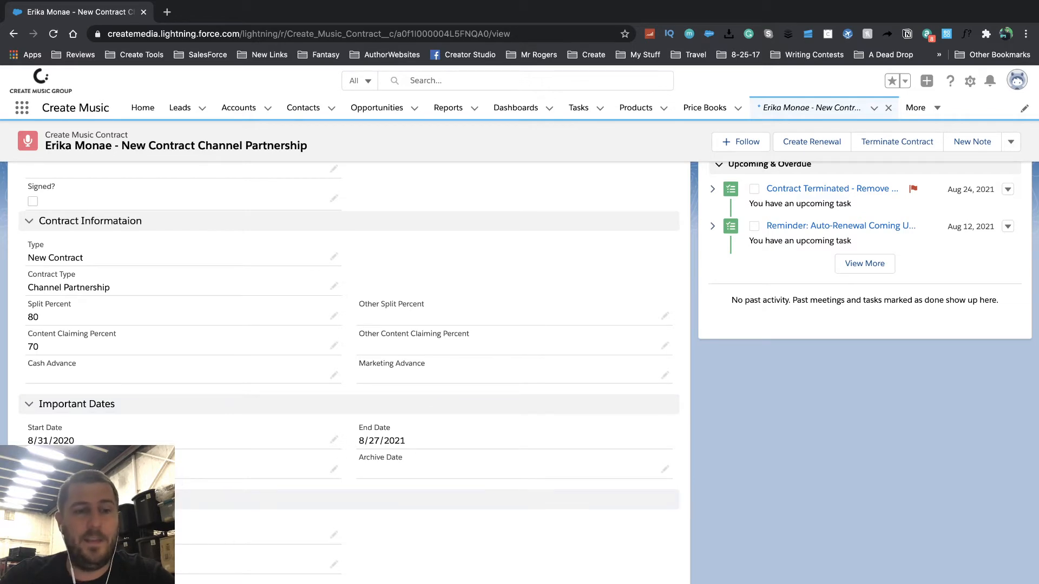
pyautogui.scroll(-1, 259, 488)
pyautogui.scroll(5, 259, 492)
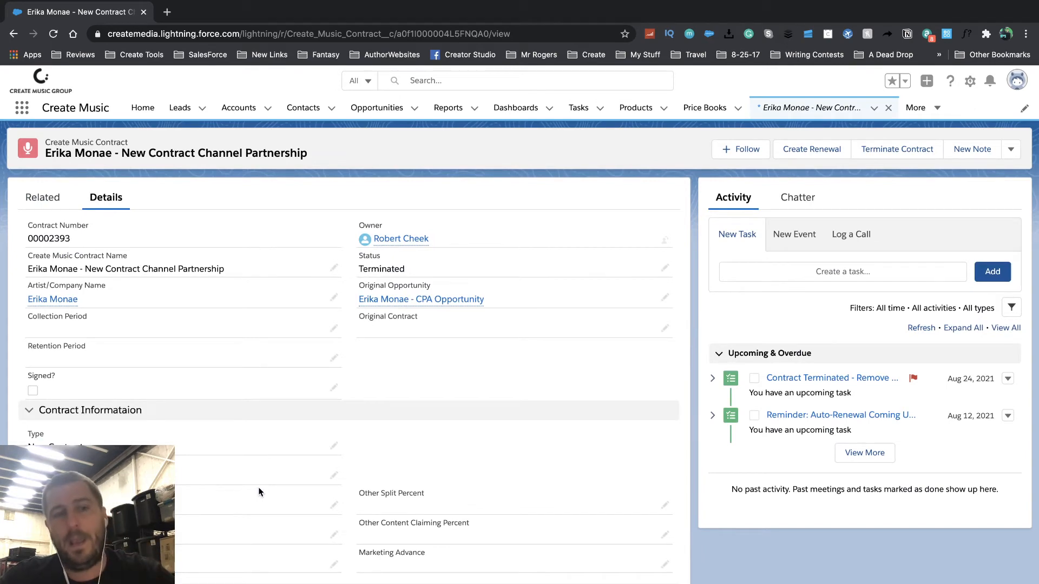
pyautogui.scroll(-5, 258, 491)
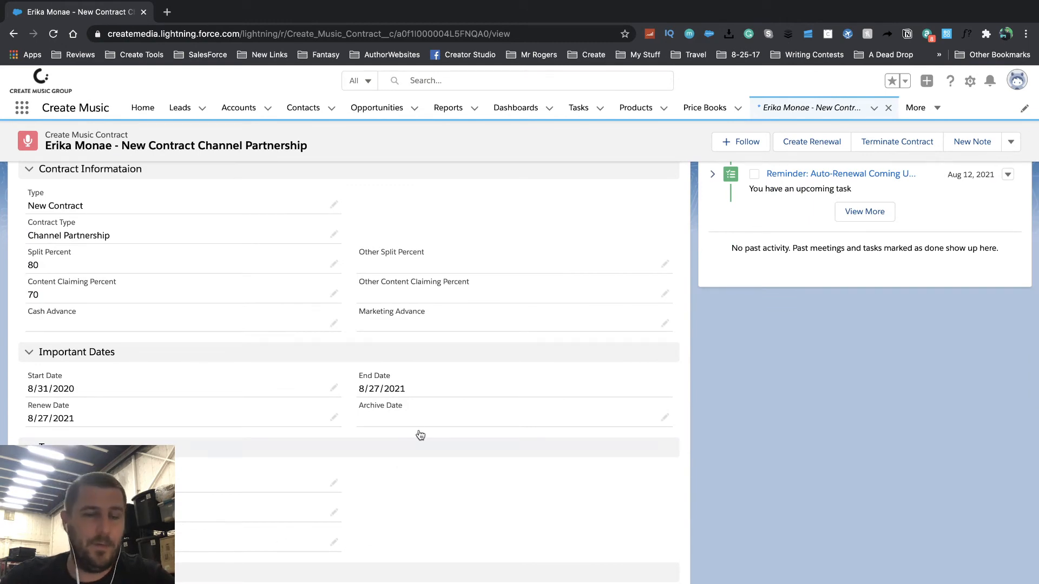
pyautogui.scroll(5, 420, 434)
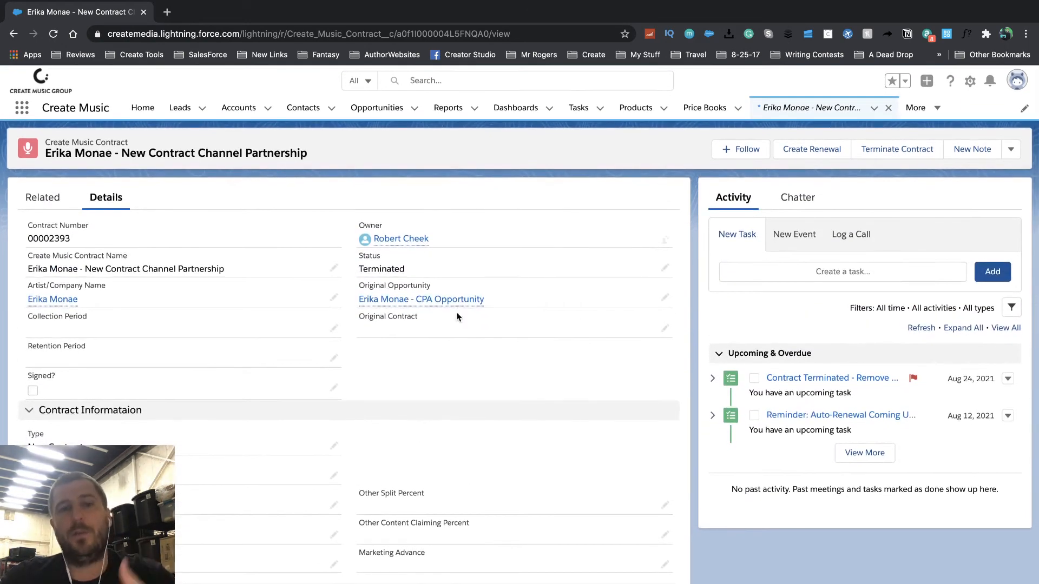
pyautogui.click(398, 301)
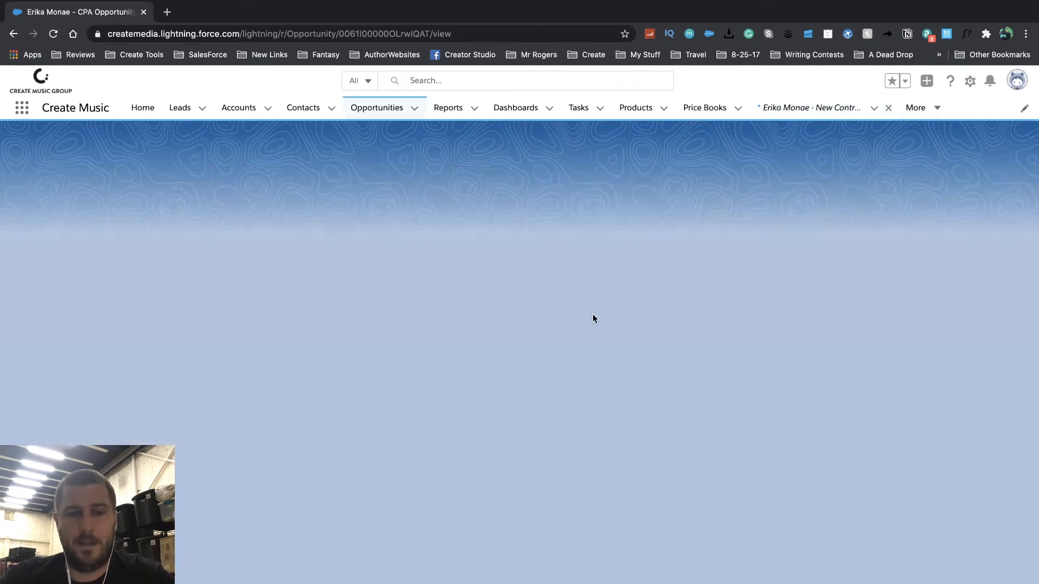
# - Check the empty PayPal Information section, then open the Artist/Company Name account link
pyautogui.scroll(-4, 883, 443)
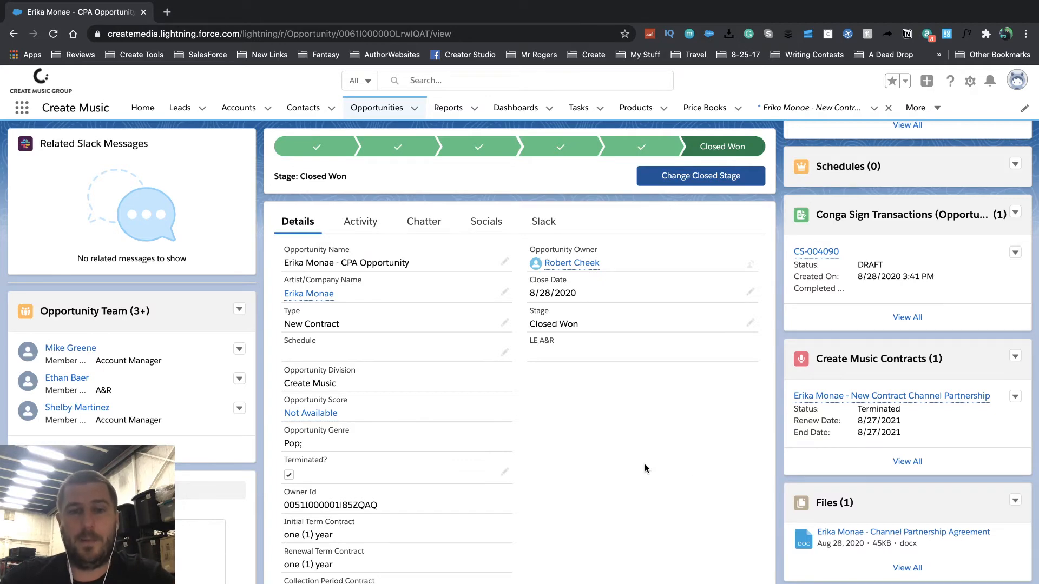
pyautogui.scroll(-7, 644, 467)
pyautogui.scroll(-1, 644, 467)
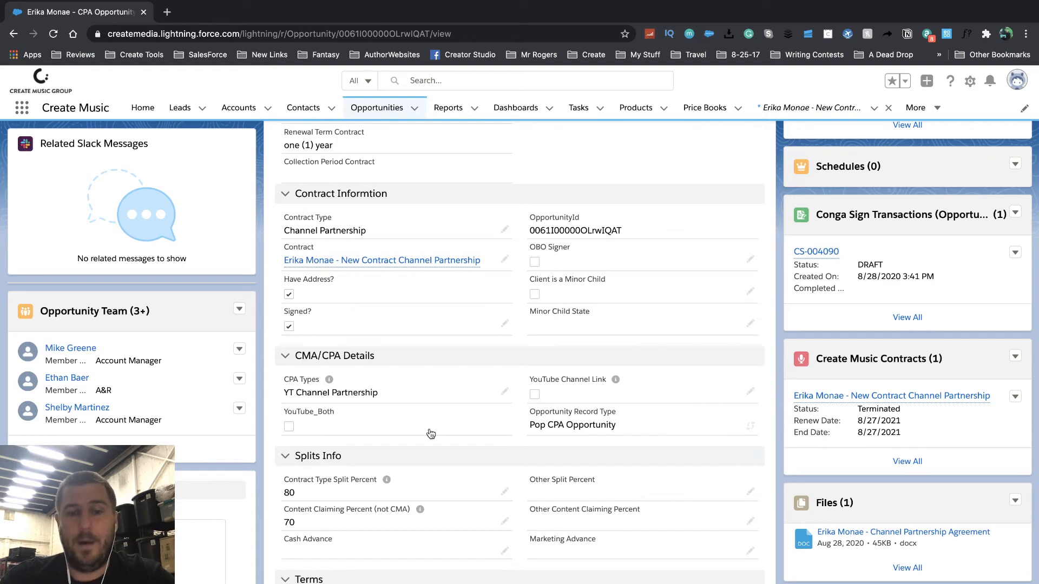
pyautogui.scroll(-4, 431, 432)
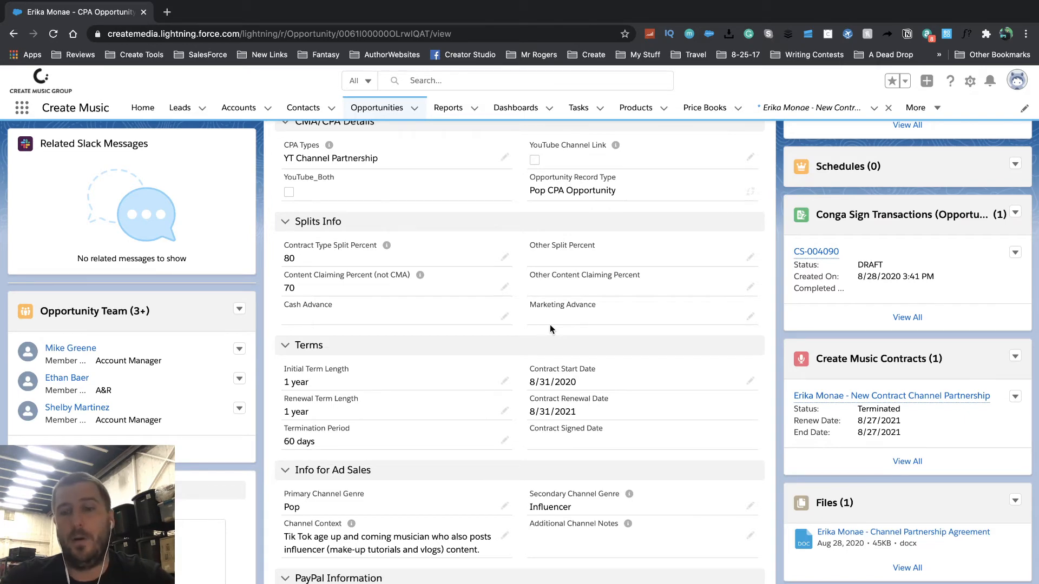
pyautogui.scroll(-6, 595, 336)
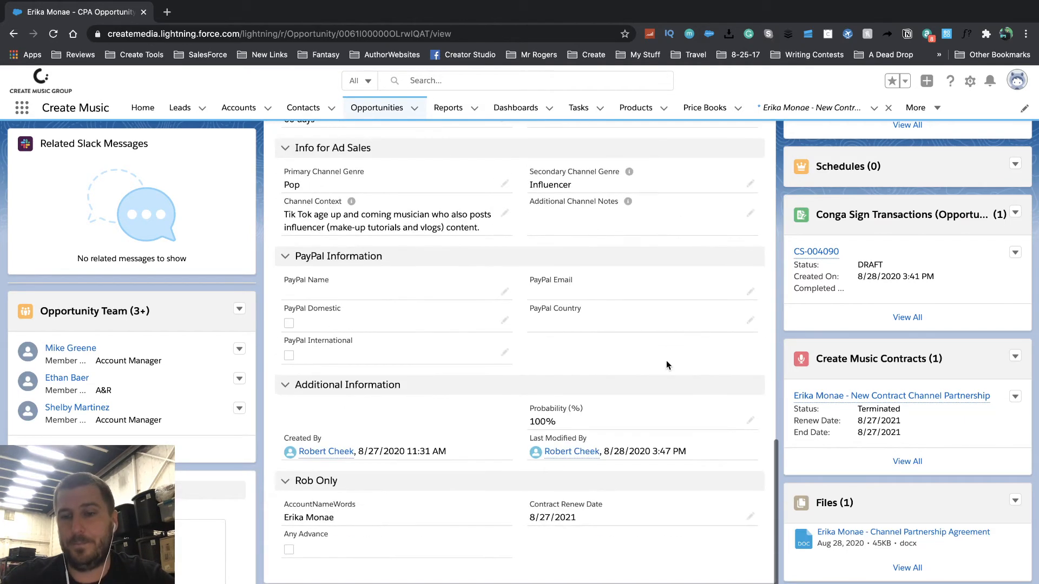
pyautogui.scroll(-2, 866, 429)
pyautogui.scroll(3, 865, 429)
pyautogui.scroll(8, 578, 394)
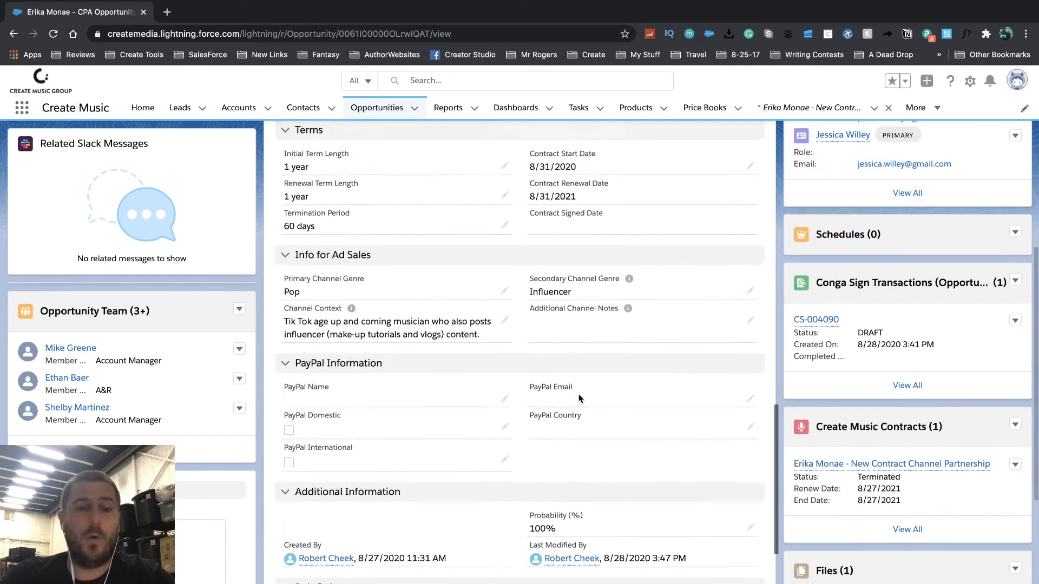
pyautogui.scroll(10, 579, 393)
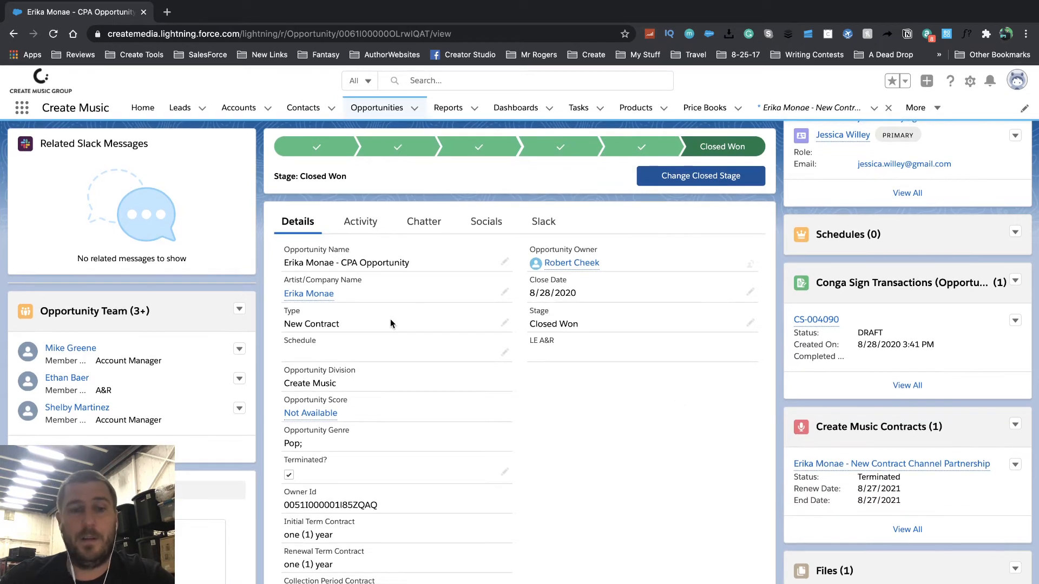
pyautogui.click(316, 295)
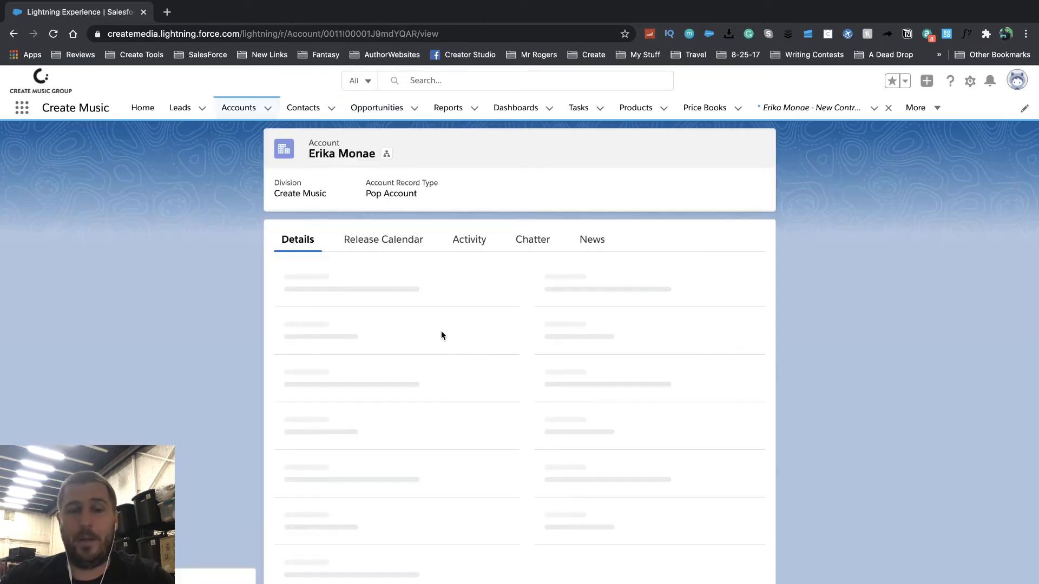
pyautogui.scroll(-6, 508, 421)
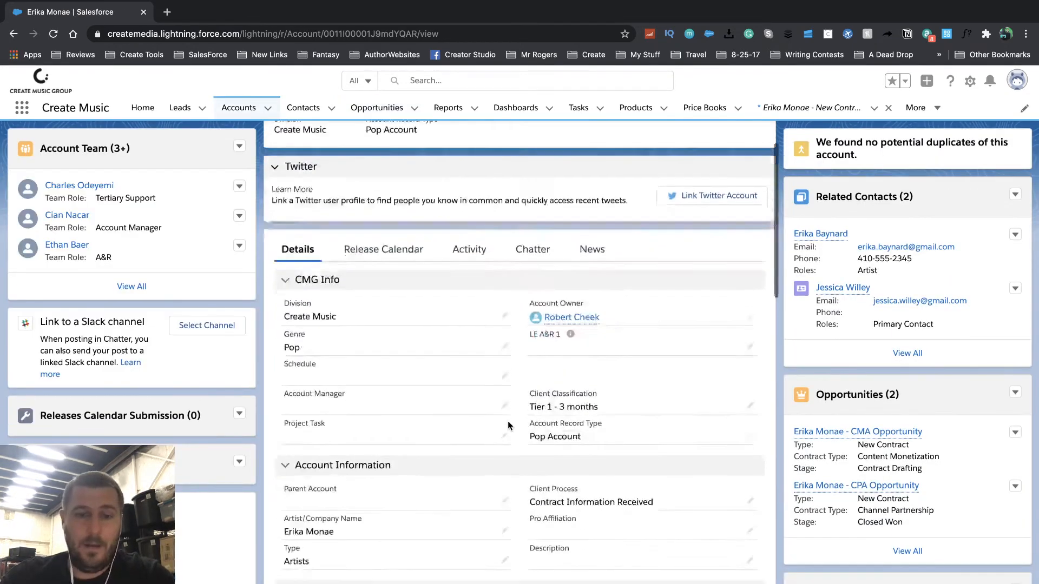
pyautogui.scroll(-10, 648, 414)
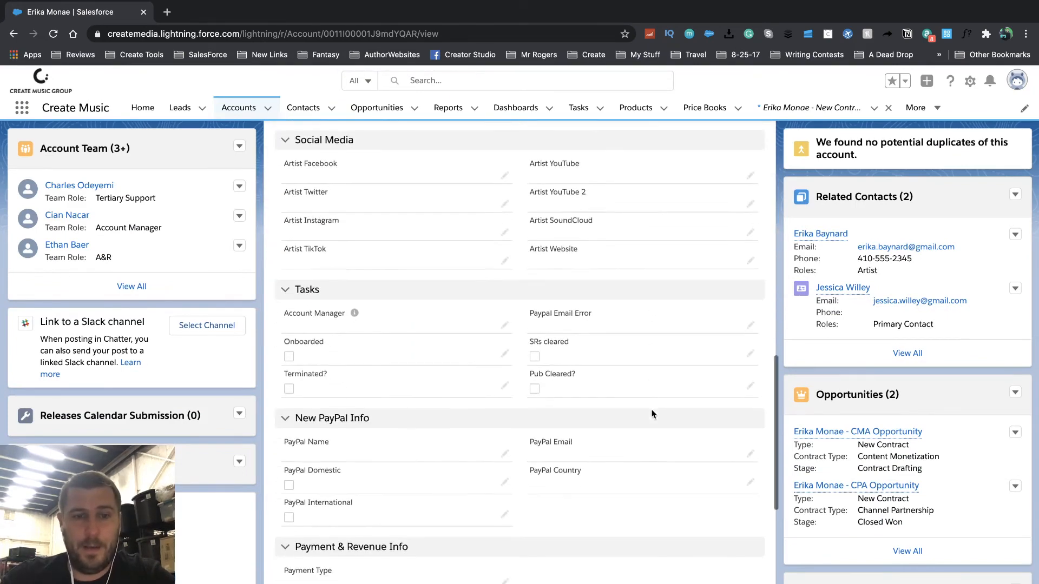
pyautogui.scroll(15, 552, 267)
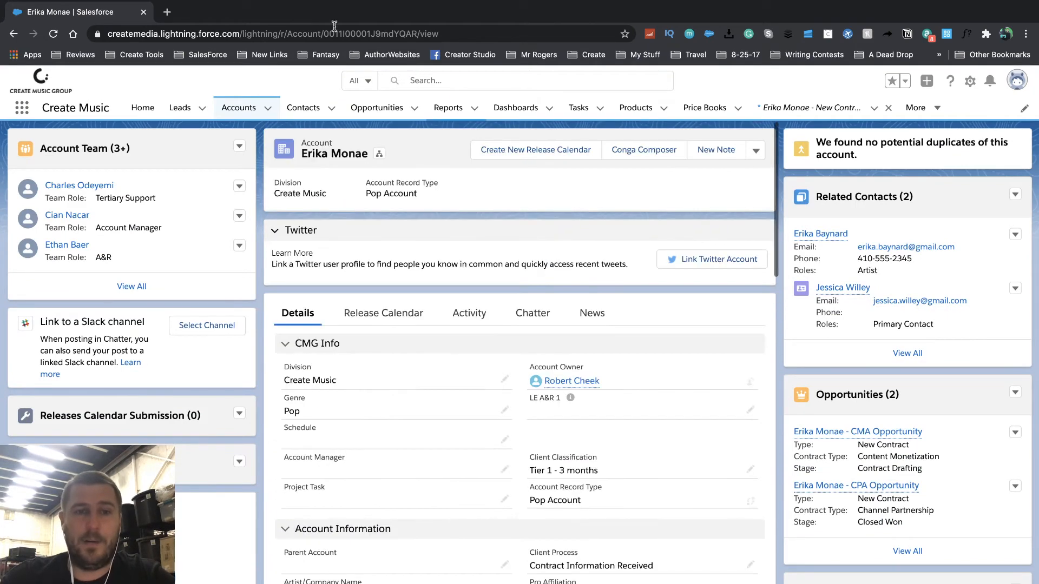
pyautogui.scroll(-4, 836, 415)
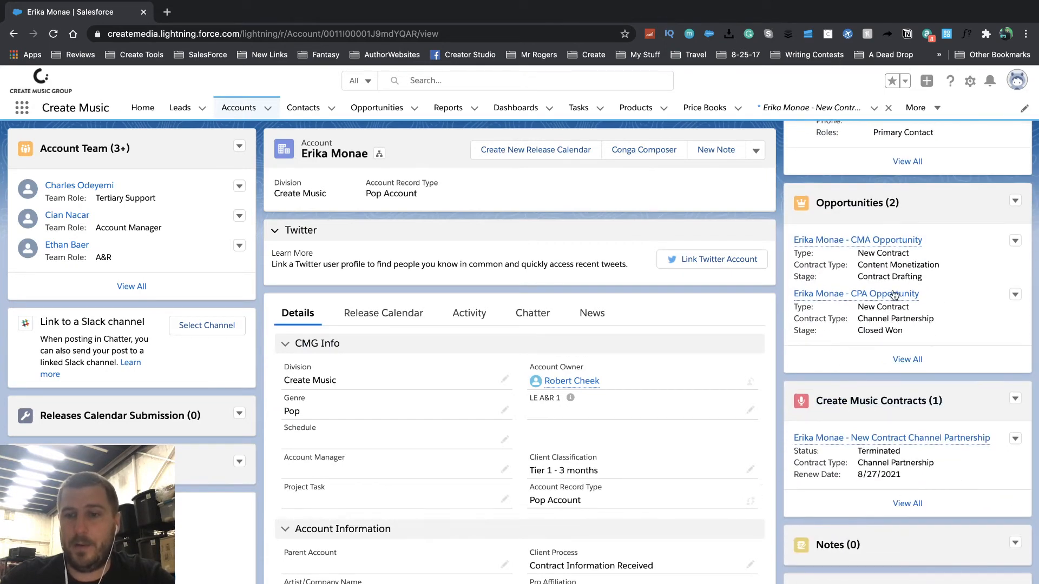
pyautogui.click(863, 242)
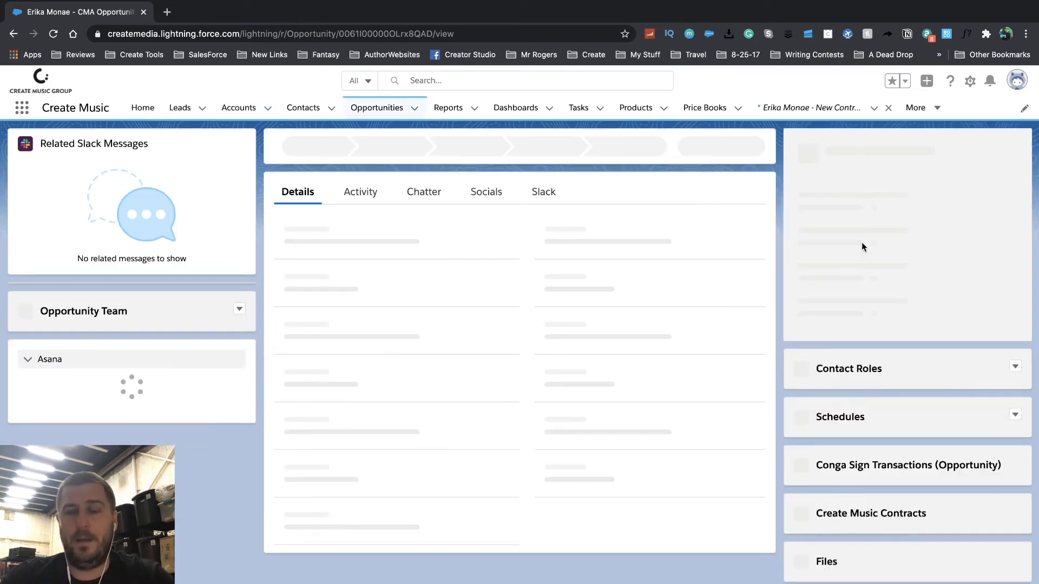
pyautogui.scroll(-10, 494, 467)
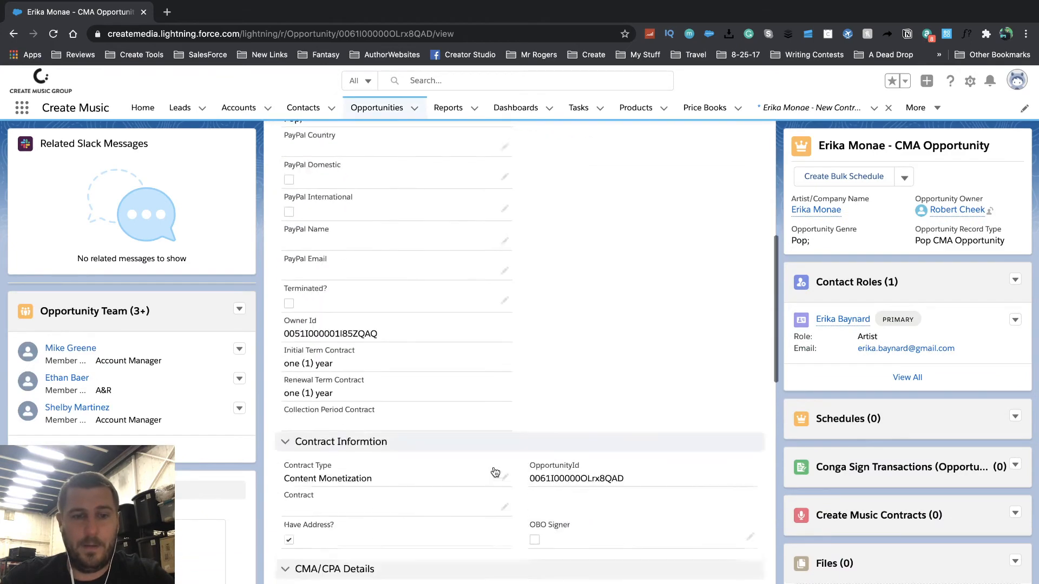
pyautogui.scroll(-5, 493, 466)
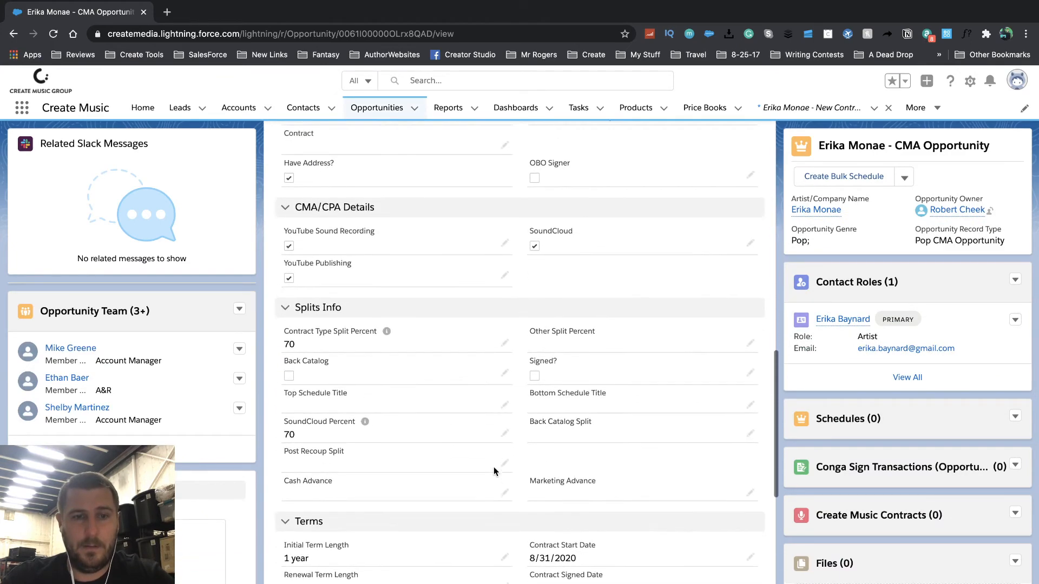
pyautogui.scroll(-3, 494, 466)
pyautogui.scroll(4, 493, 467)
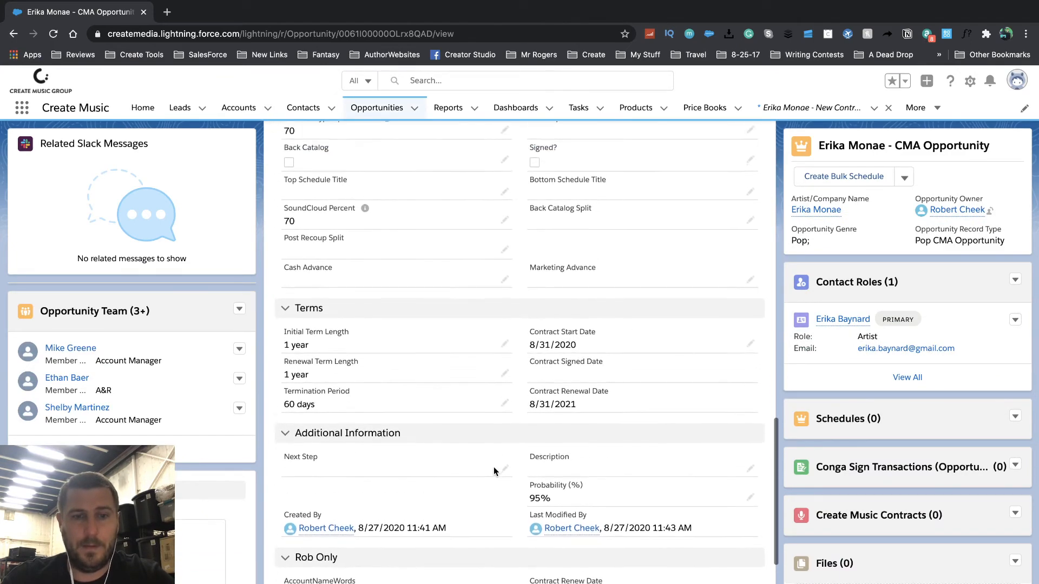
pyautogui.scroll(4, 495, 473)
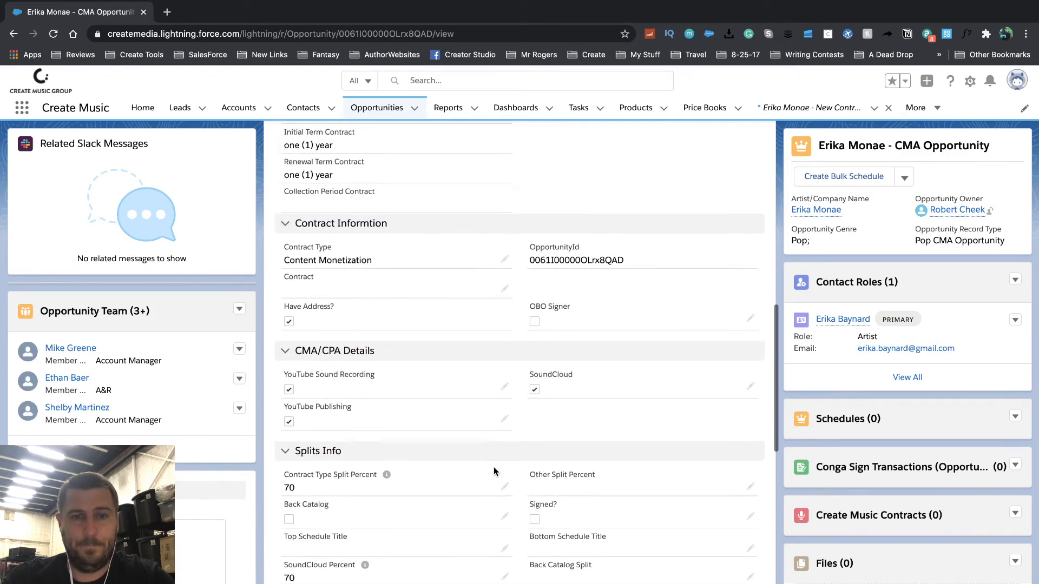
pyautogui.scroll(6, 540, 361)
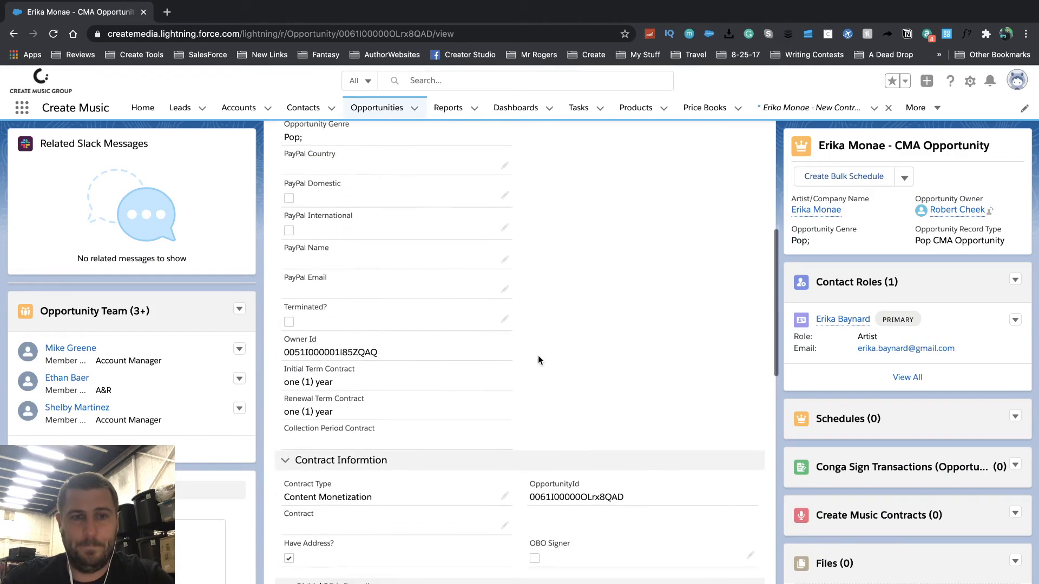
pyautogui.scroll(4, 539, 357)
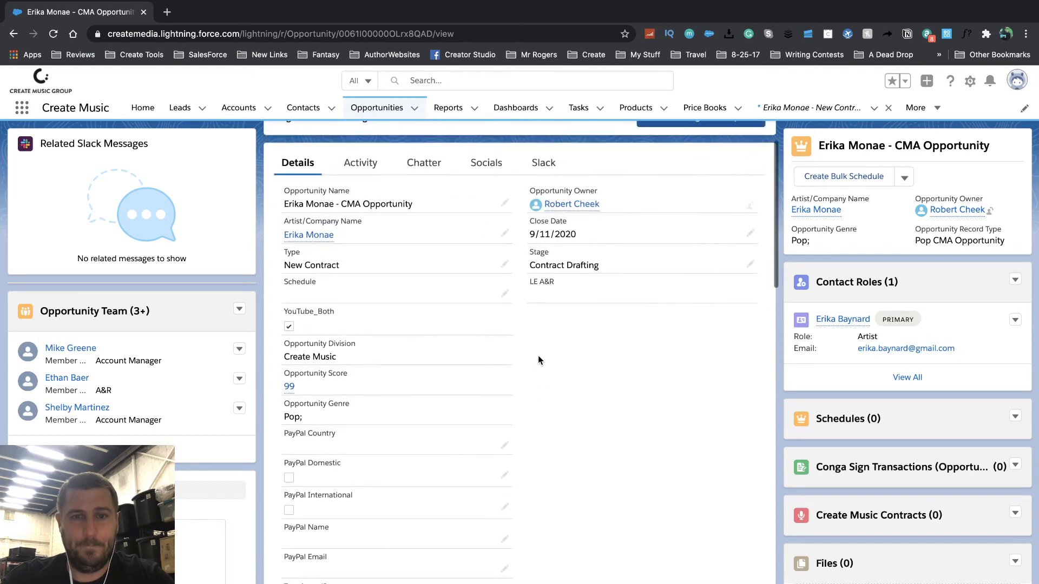
# - Check the CMA opportunity's Signed? box and save it
pyautogui.scroll(-6, 539, 357)
pyautogui.scroll(-4, 538, 357)
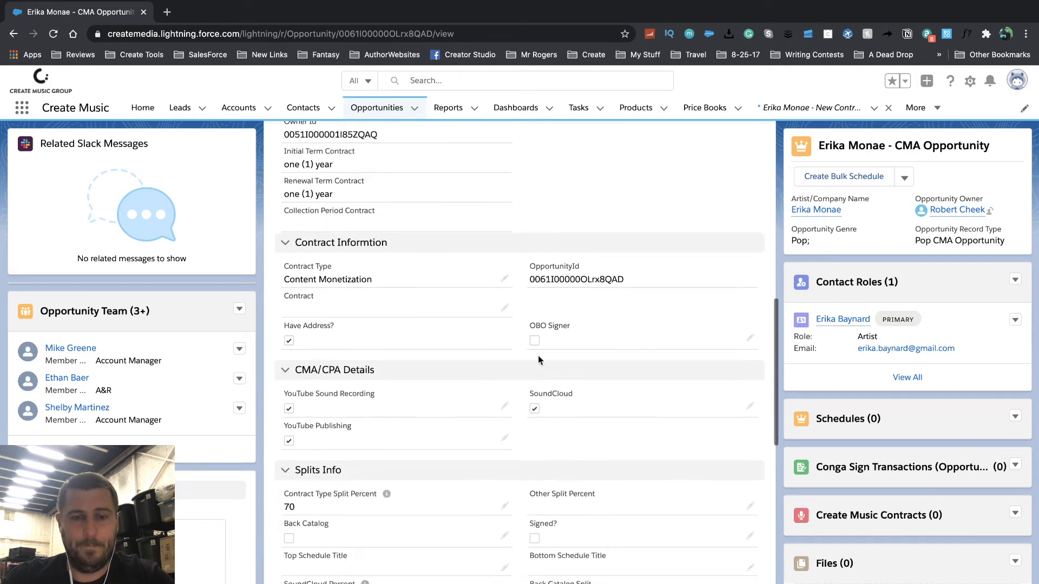
pyautogui.scroll(-3, 537, 355)
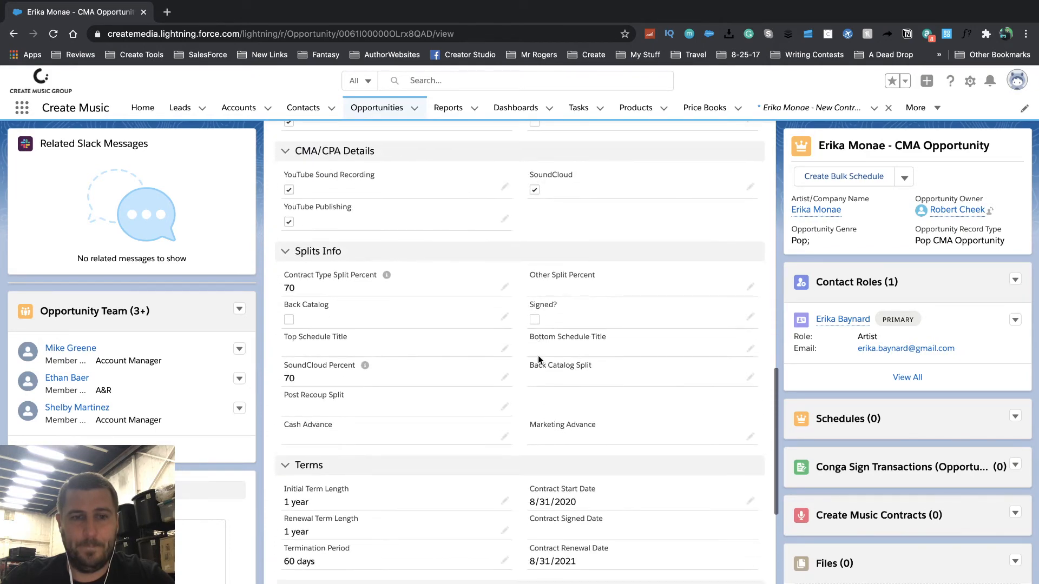
pyautogui.click(750, 317)
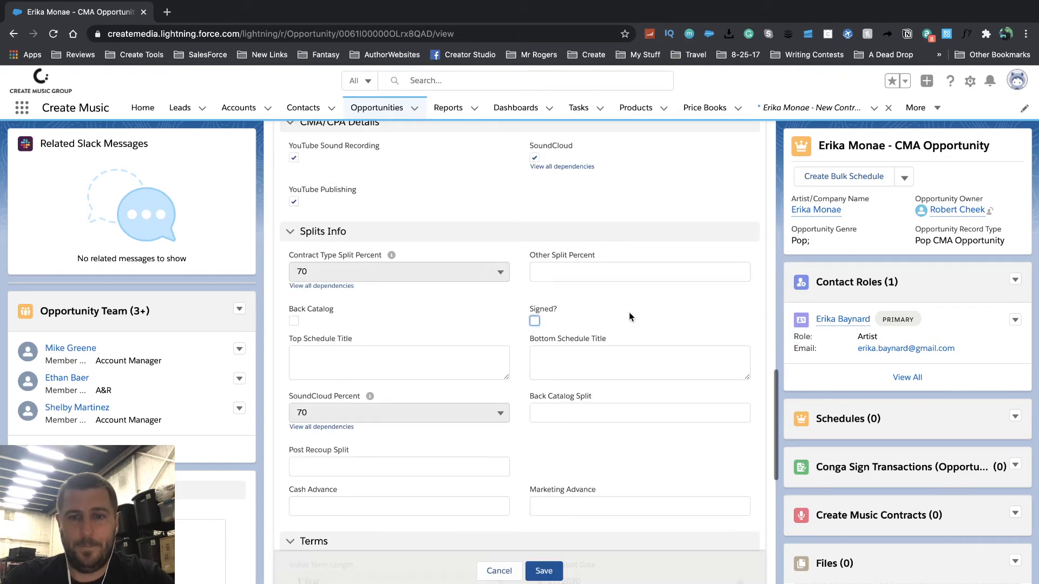
pyautogui.click(535, 322)
pyautogui.click(543, 571)
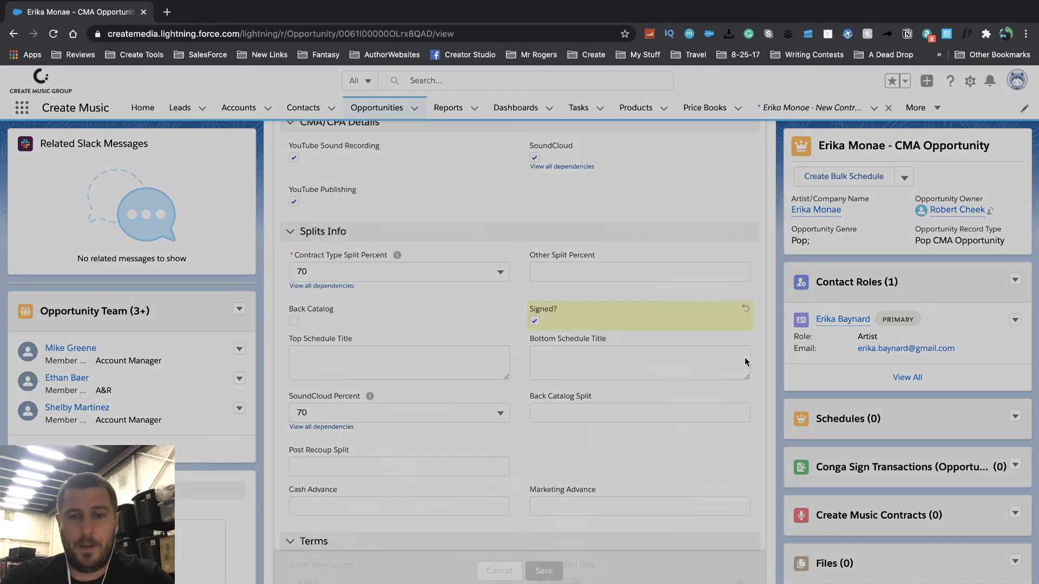
# - Close the CMA opportunity as Closed Won, then open the artist's account record
pyautogui.scroll(10, 673, 230)
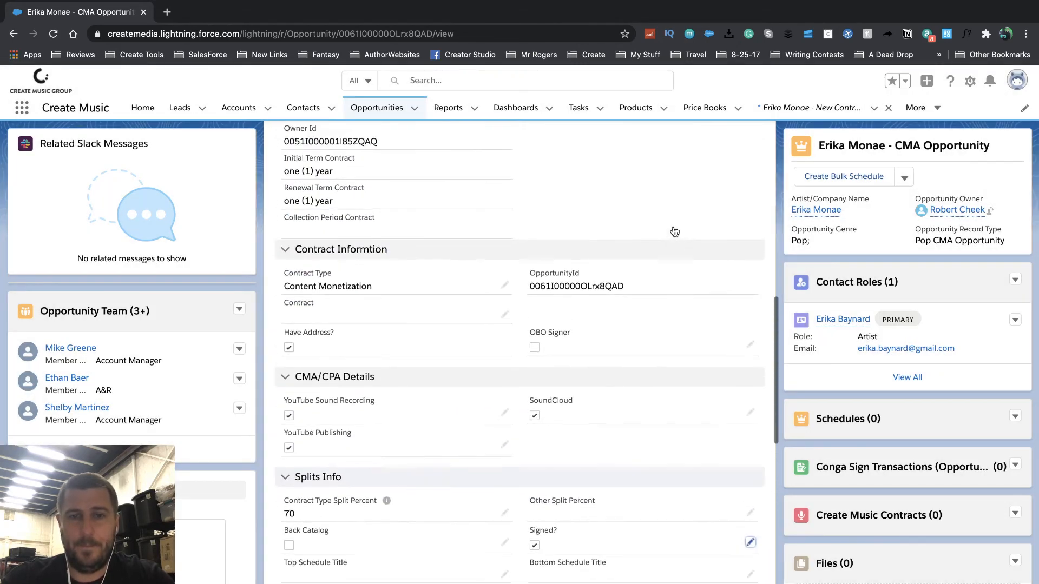
pyautogui.scroll(5, 673, 227)
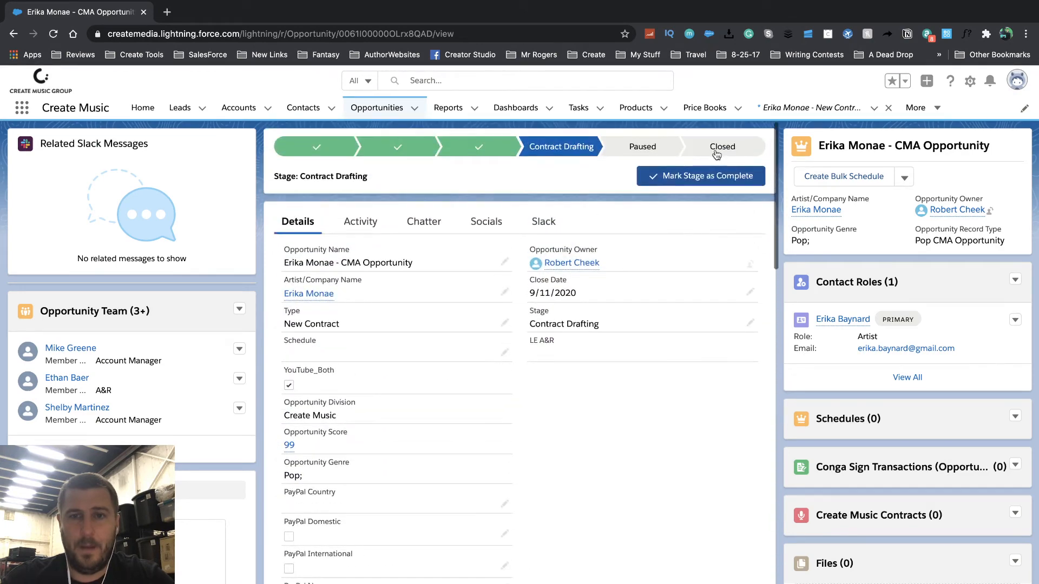
pyautogui.click(720, 146)
pyautogui.click(657, 179)
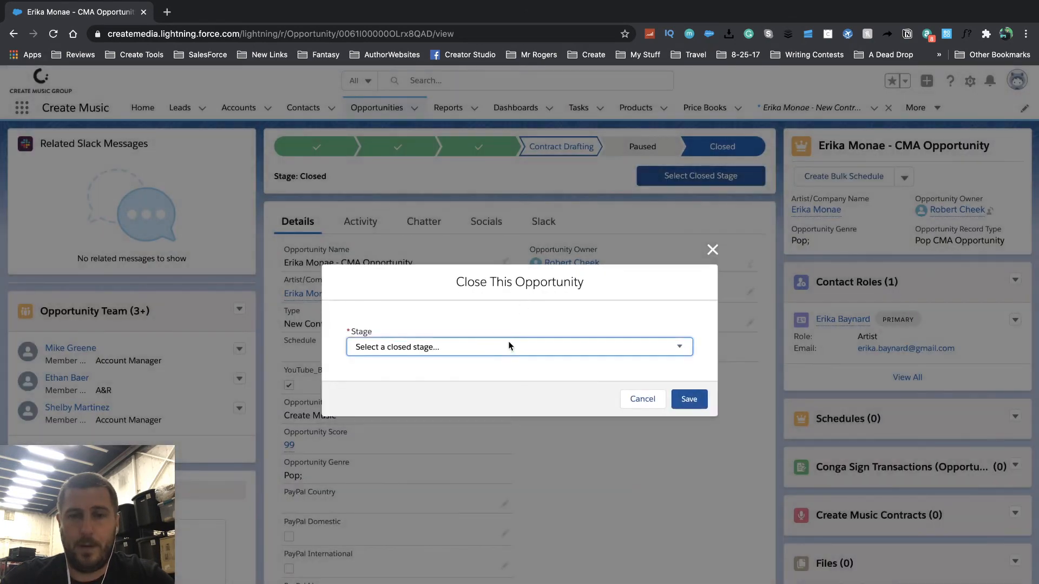
pyautogui.click(505, 346)
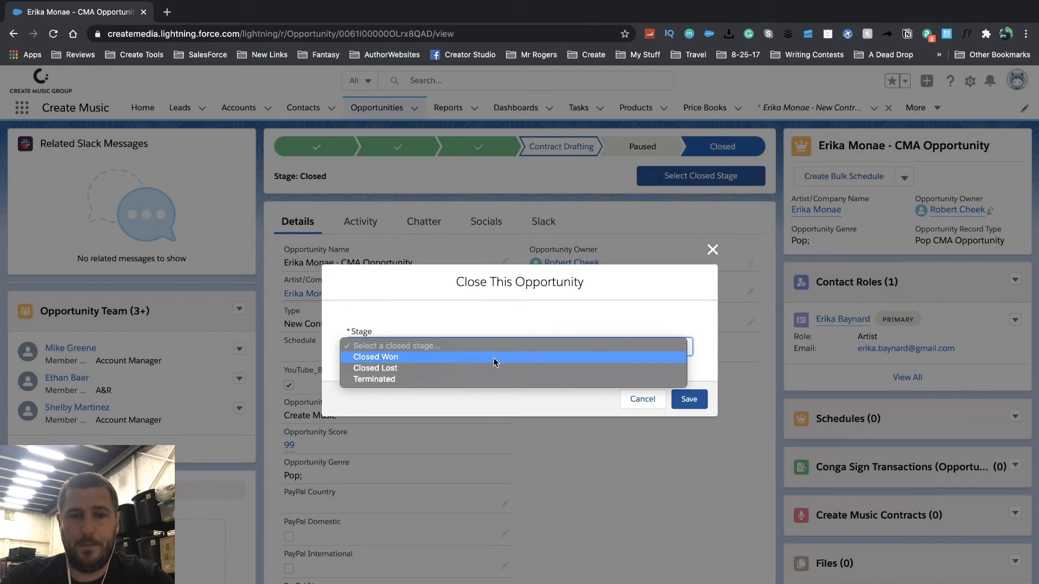
pyautogui.click(657, 387)
pyautogui.click(689, 399)
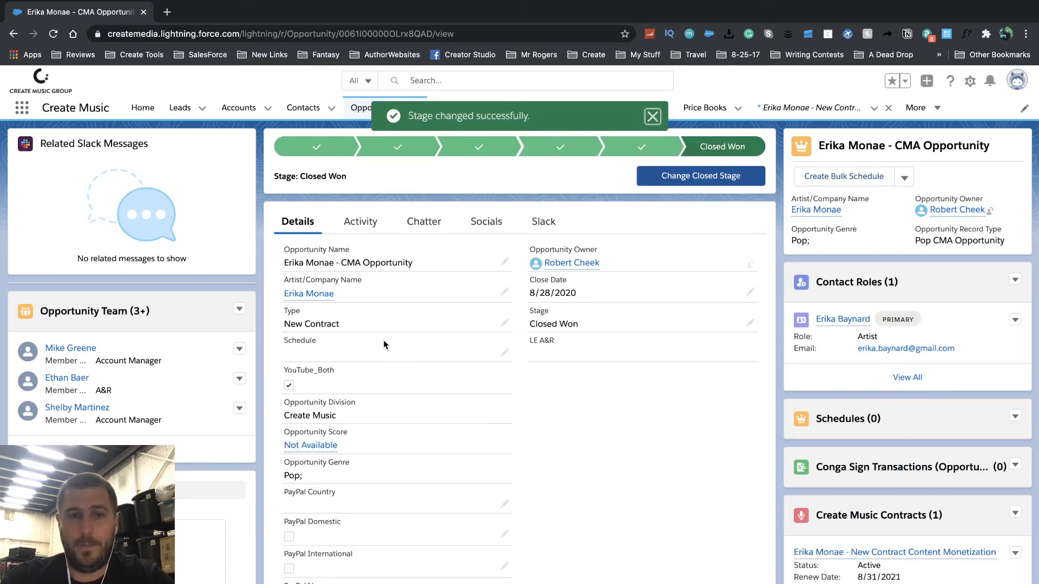
pyautogui.click(314, 295)
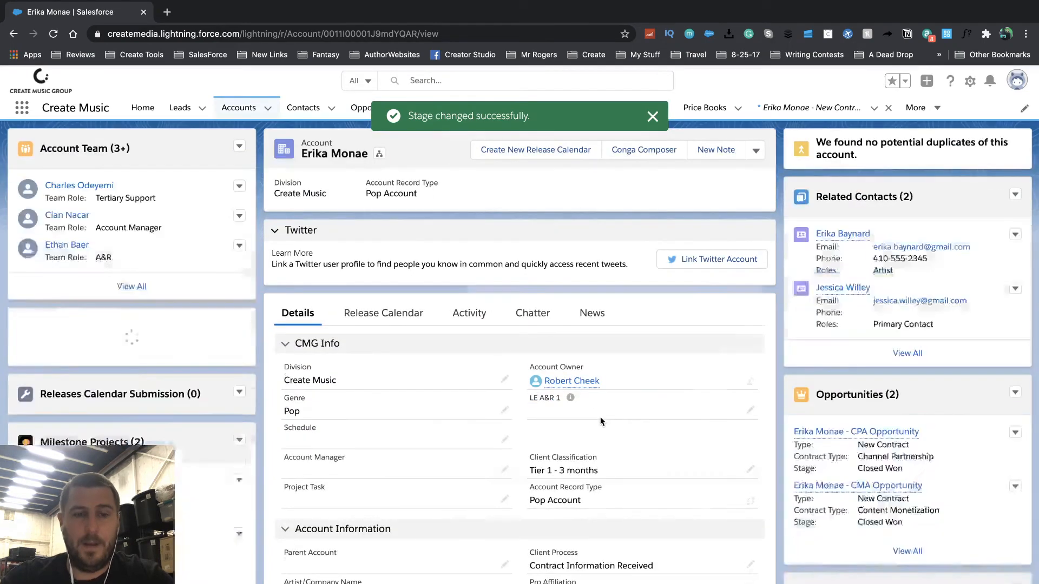
# - Check Terminated? under Tasks on the artist's account and save the change
pyautogui.scroll(-7, 600, 421)
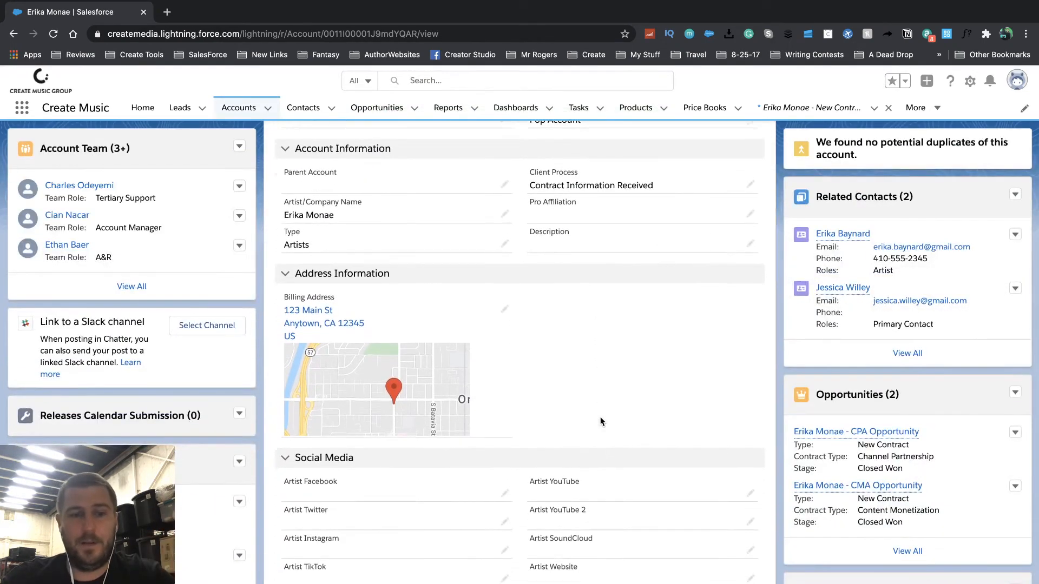
pyautogui.scroll(-5, 601, 418)
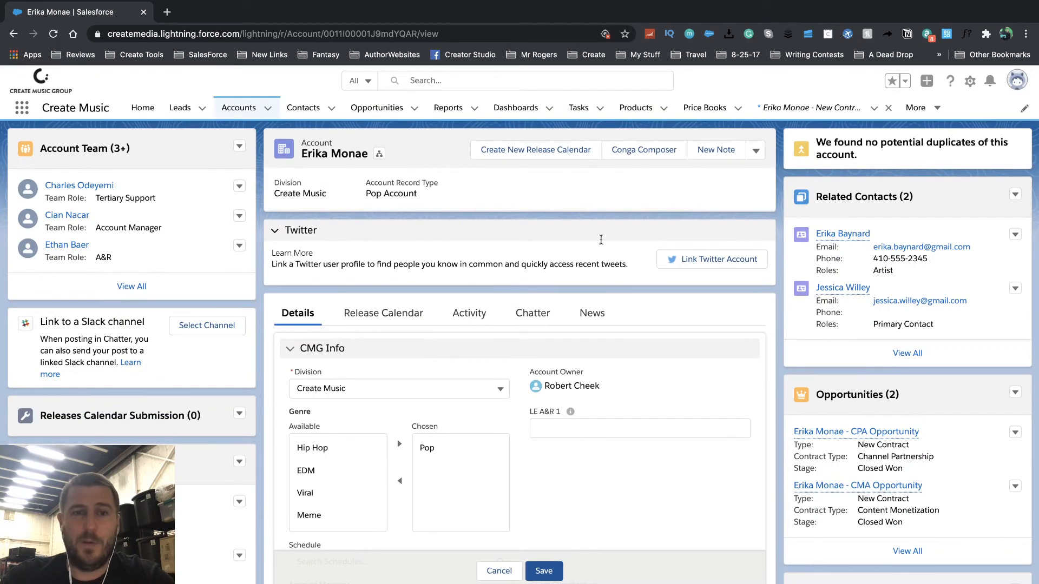
pyautogui.scroll(-12, 487, 340)
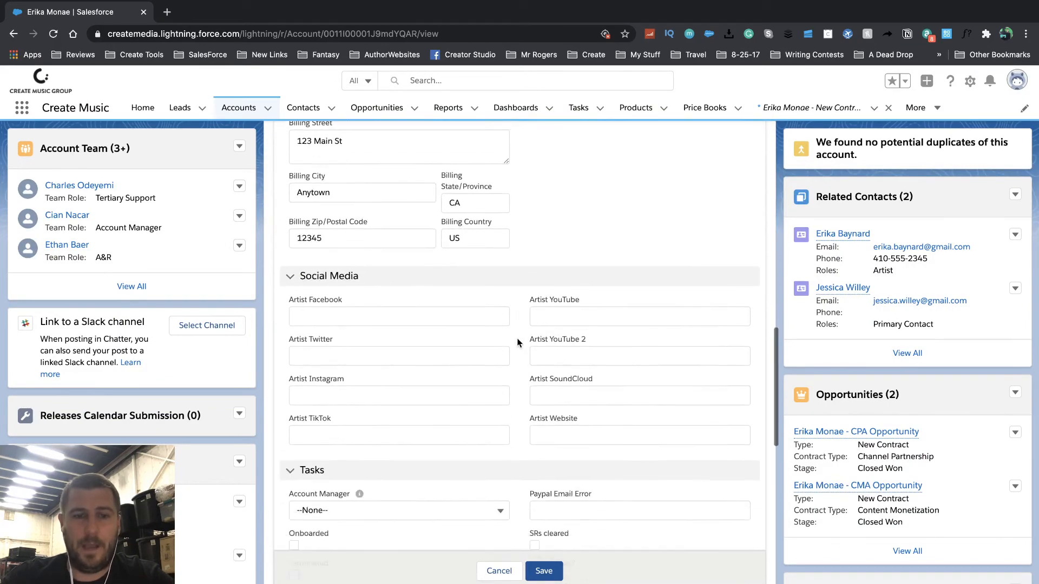
pyautogui.scroll(-3, 516, 342)
pyautogui.click(294, 431)
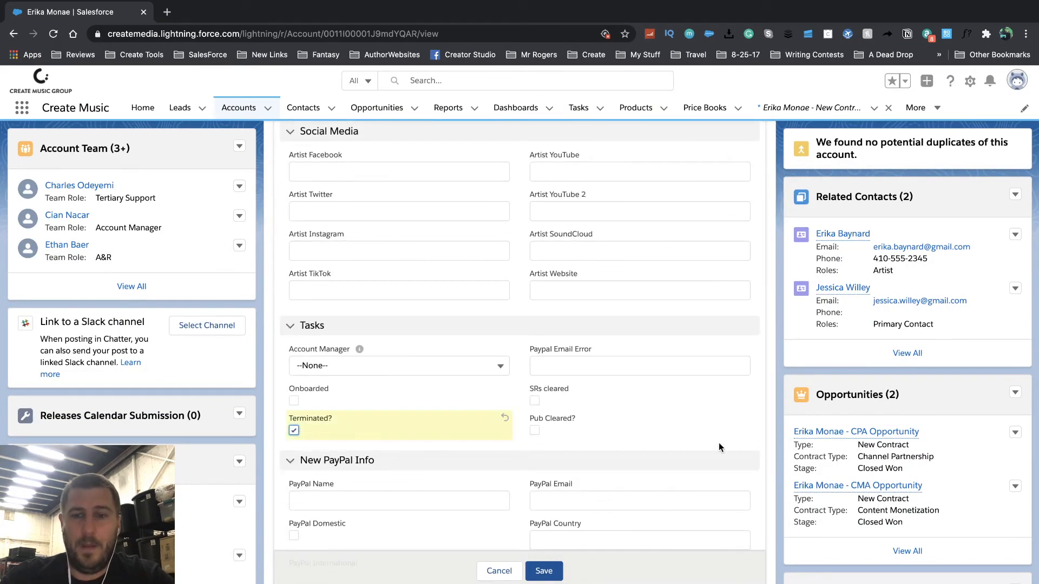
pyautogui.scroll(-4, 830, 460)
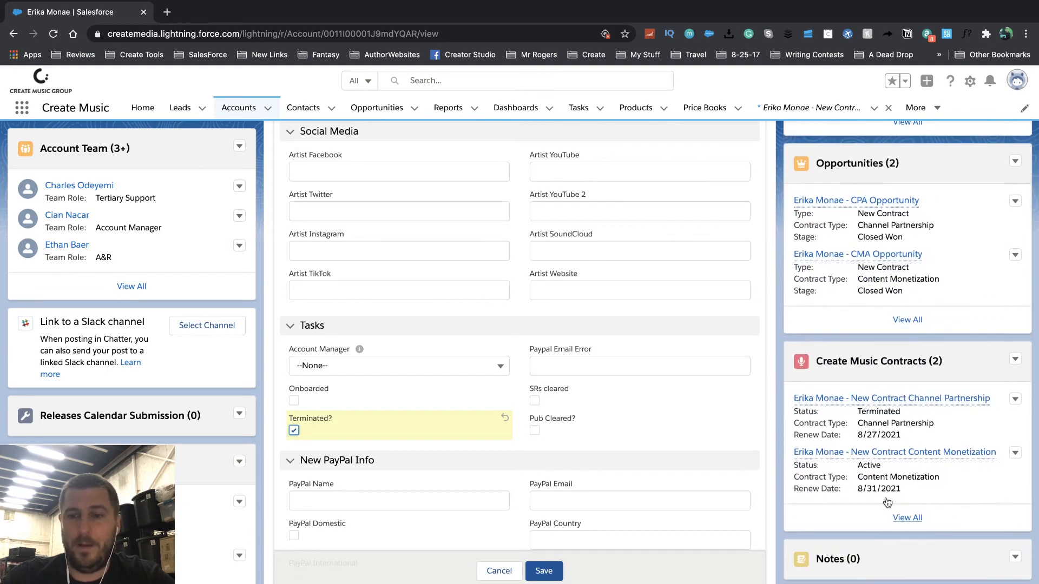
pyautogui.click(543, 572)
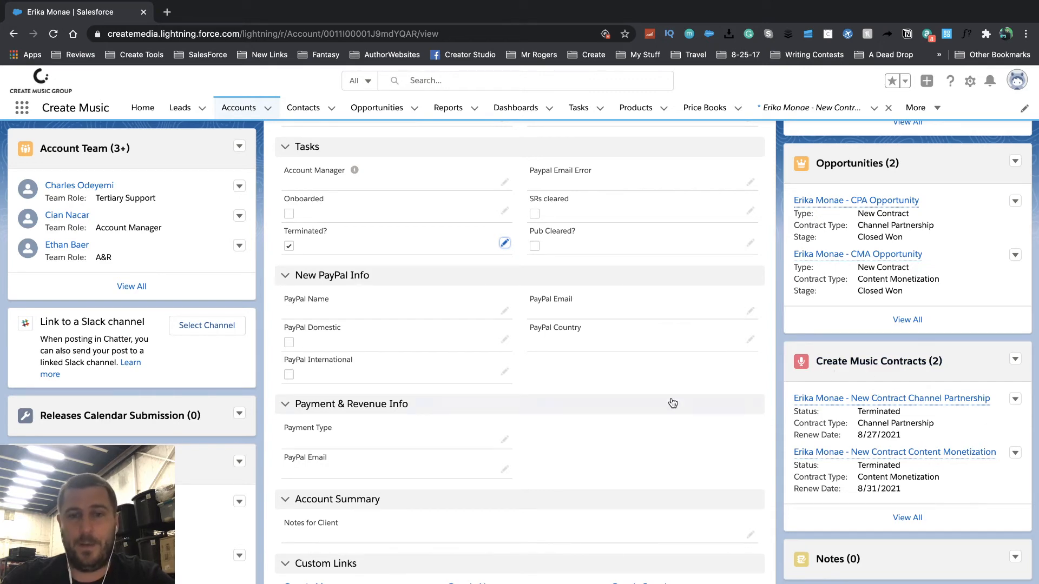
# - Confirm the Client Process and both Create Music contracts now read Terminated
pyautogui.scroll(15, 684, 420)
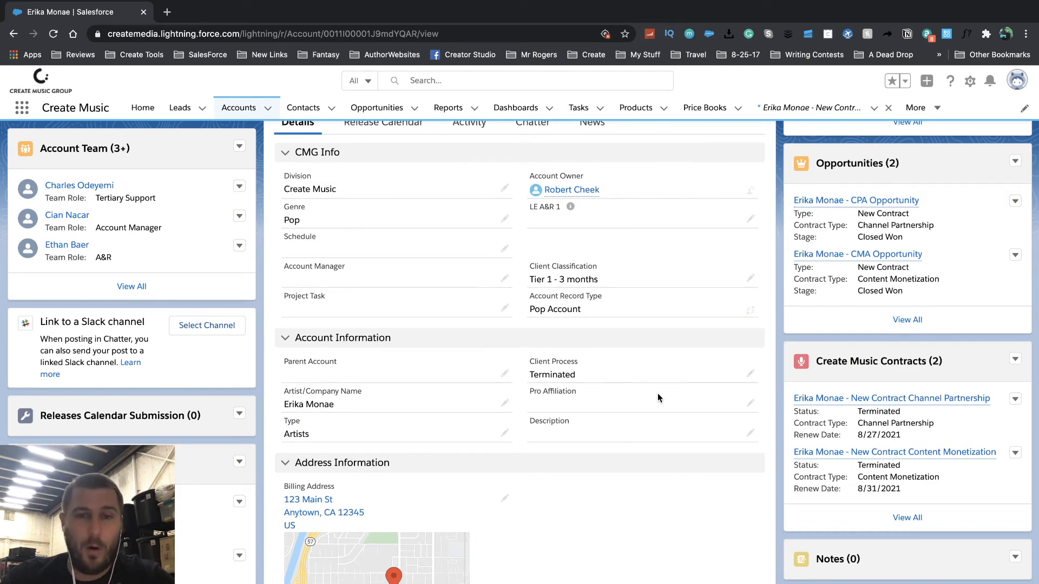
pyautogui.scroll(-5, 434, 416)
pyautogui.scroll(-10, 434, 416)
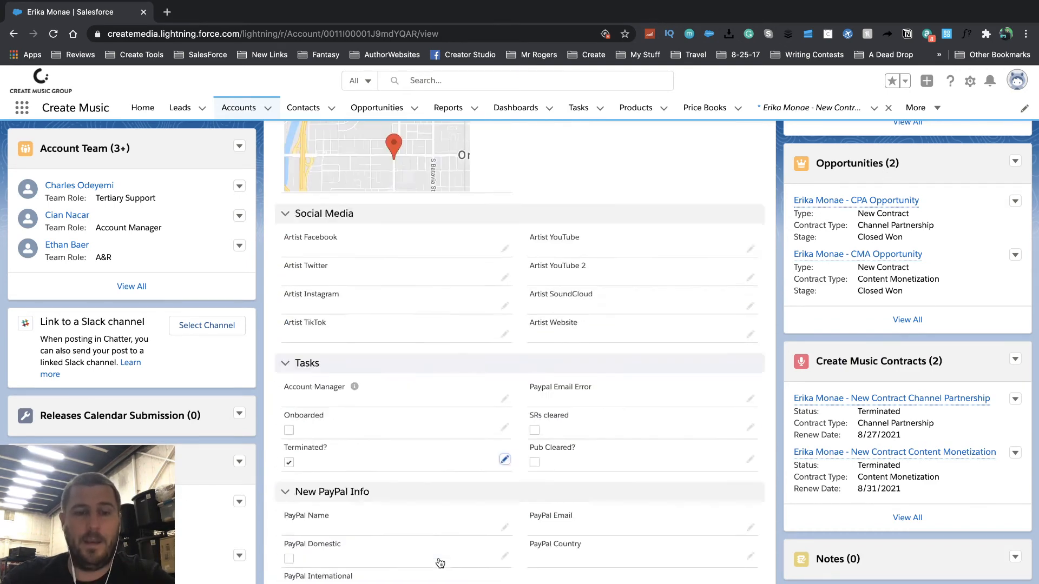
pyautogui.scroll(15, 527, 427)
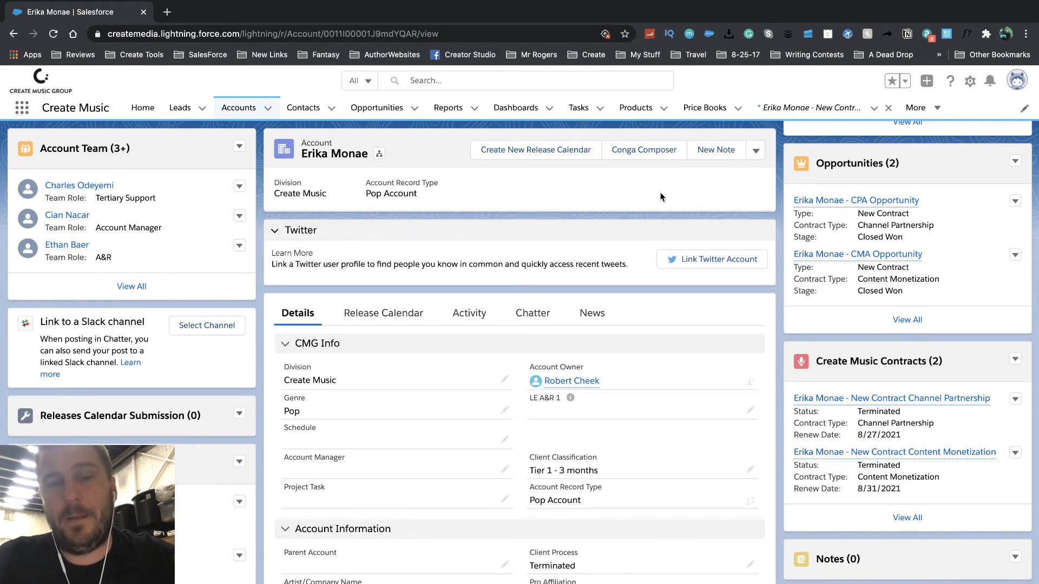
pyautogui.scroll(4, 882, 219)
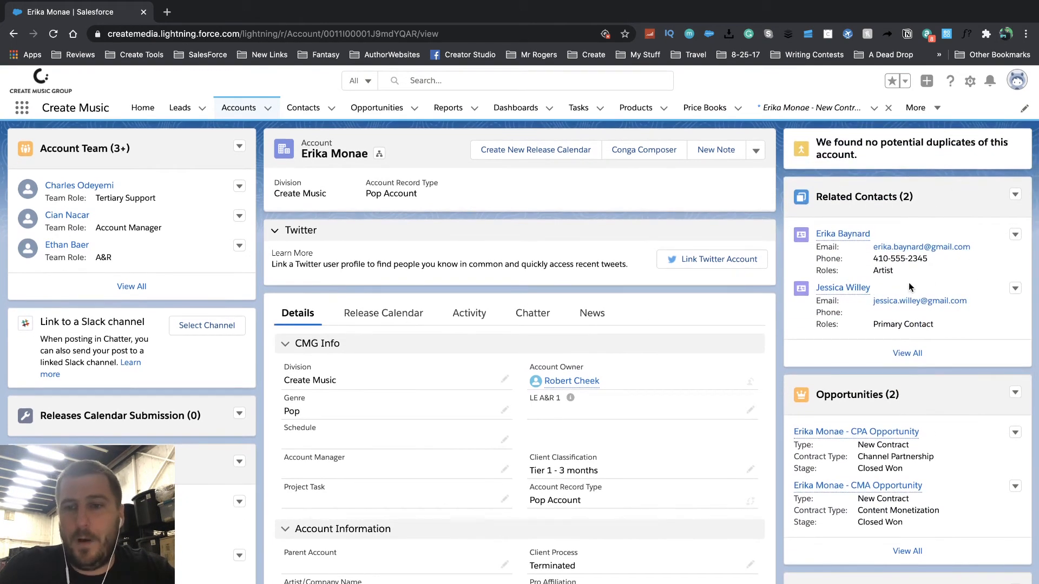
# - Start a new opportunity on the account using the PayPal Info Request record type
pyautogui.click(1015, 394)
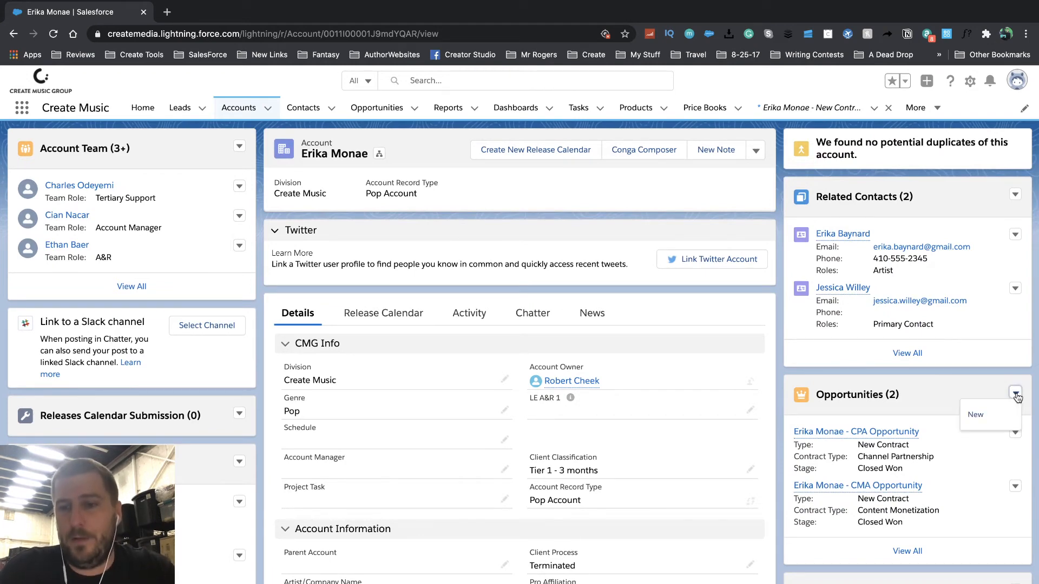
pyautogui.click(981, 412)
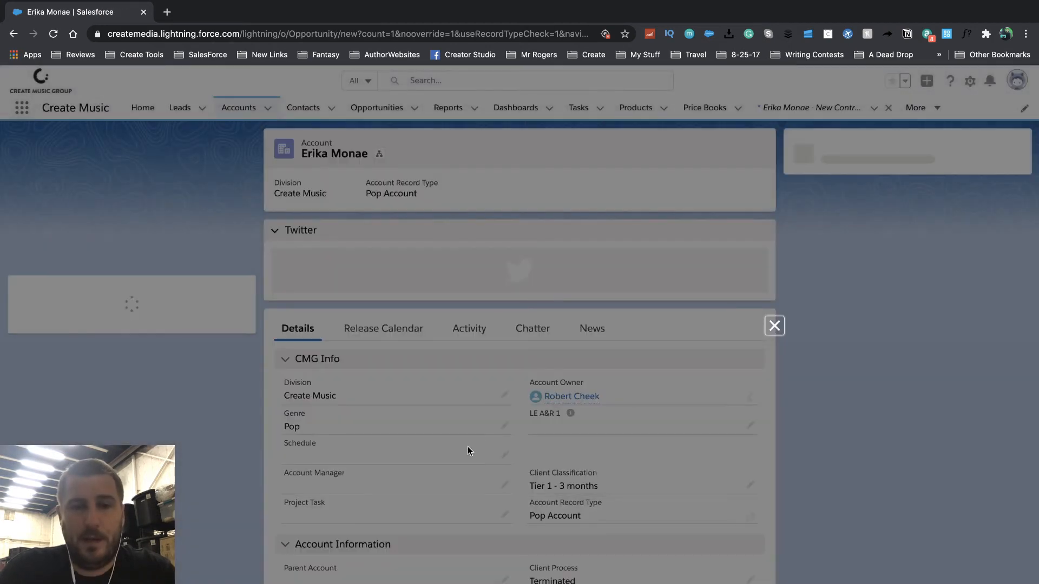
pyautogui.scroll(-5, 530, 352)
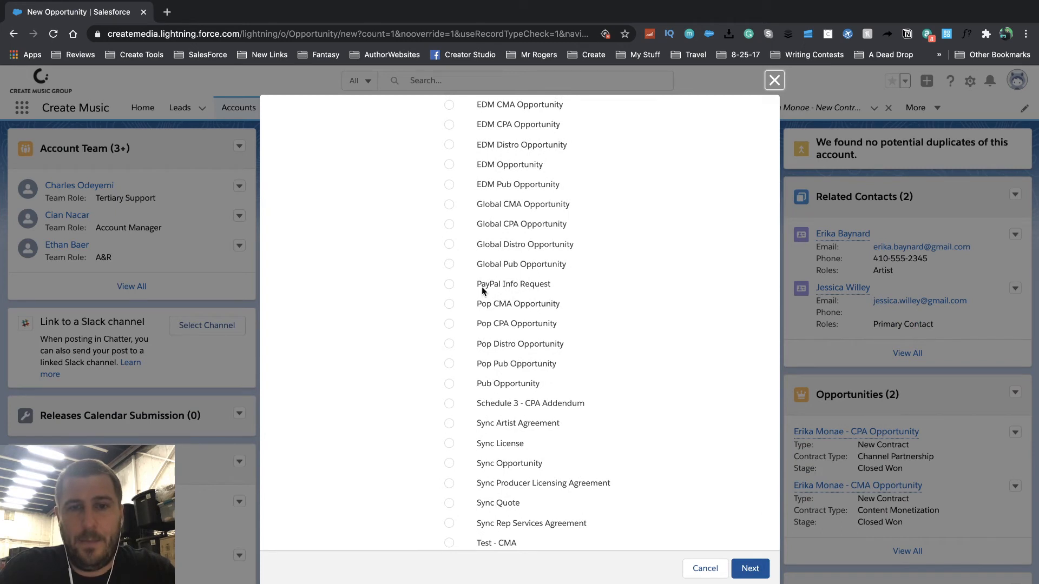
pyautogui.click(449, 285)
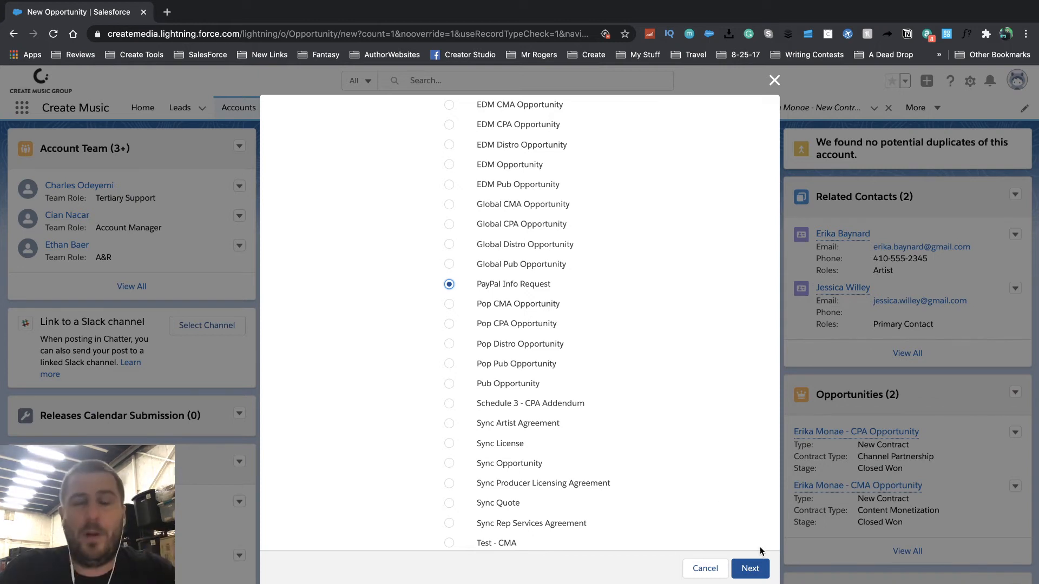
pyautogui.click(750, 568)
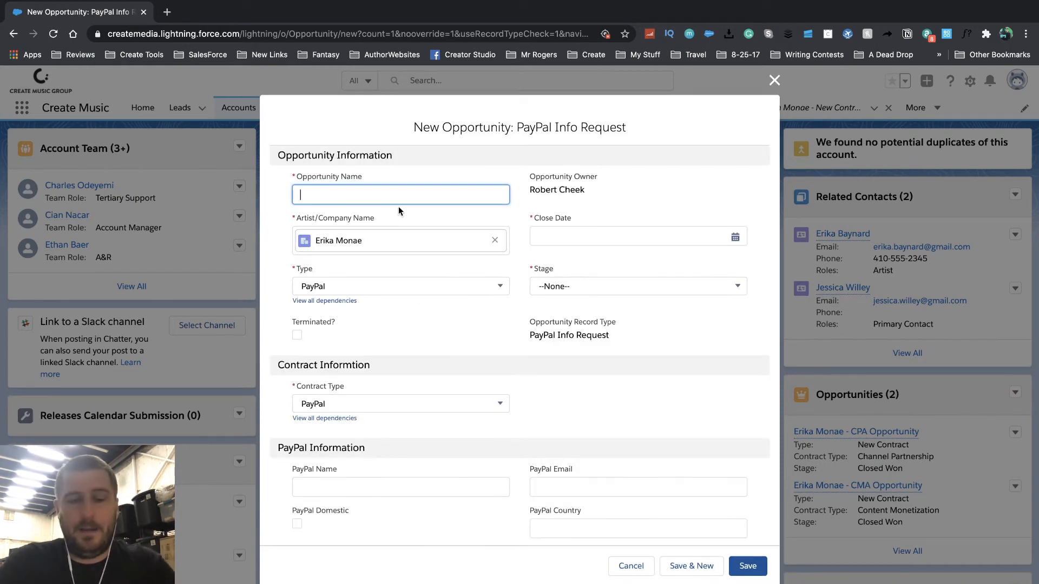
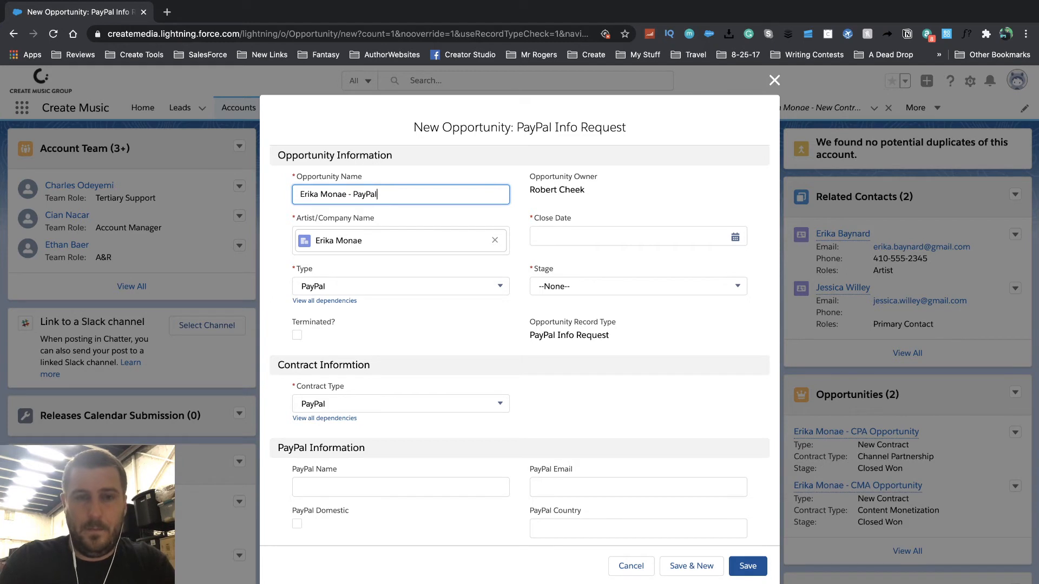
# - Fill the account lookup, set close date 8/28/2020 and stage Contract Drafting, and save
pyautogui.click(585, 238)
pyautogui.click(668, 403)
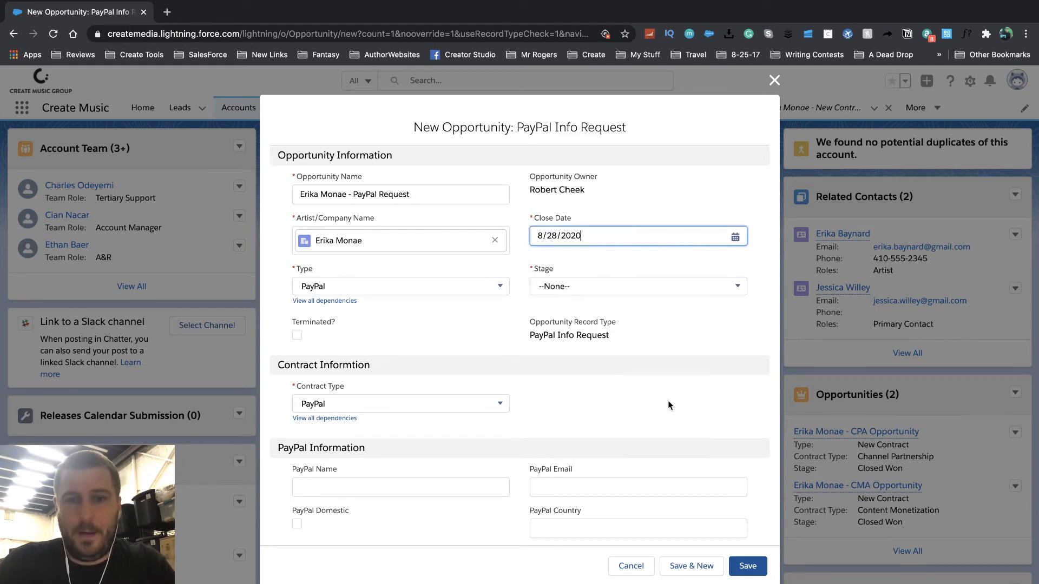
pyautogui.click(603, 285)
pyautogui.click(590, 393)
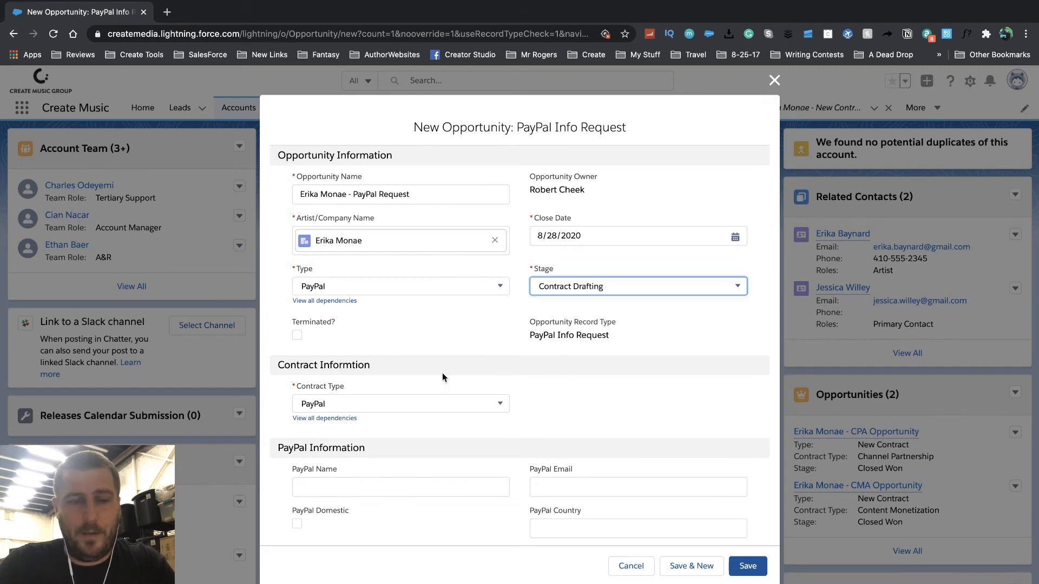
pyautogui.scroll(-2, 442, 372)
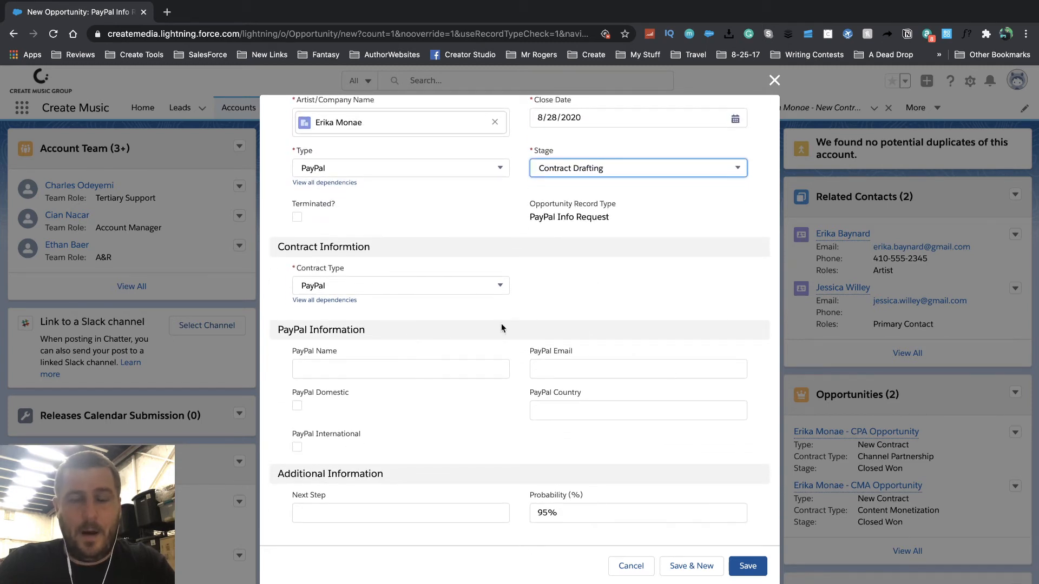
pyautogui.click(747, 566)
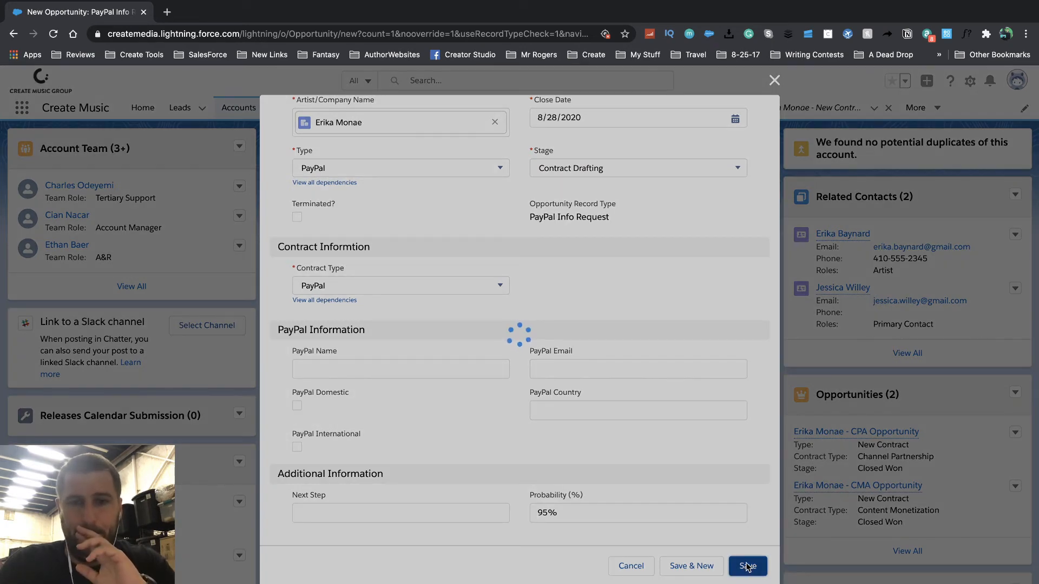
pyautogui.scroll(-1, 890, 488)
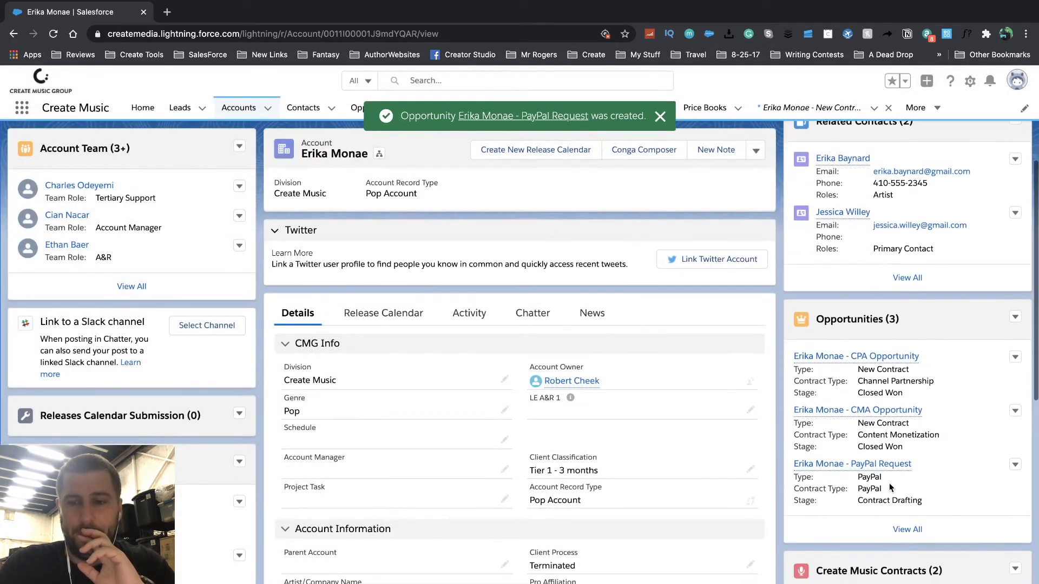
# - Open the new PayPal Request opportunity and run Send PayPal Request to merge its form in Conga Composer
pyautogui.click(881, 464)
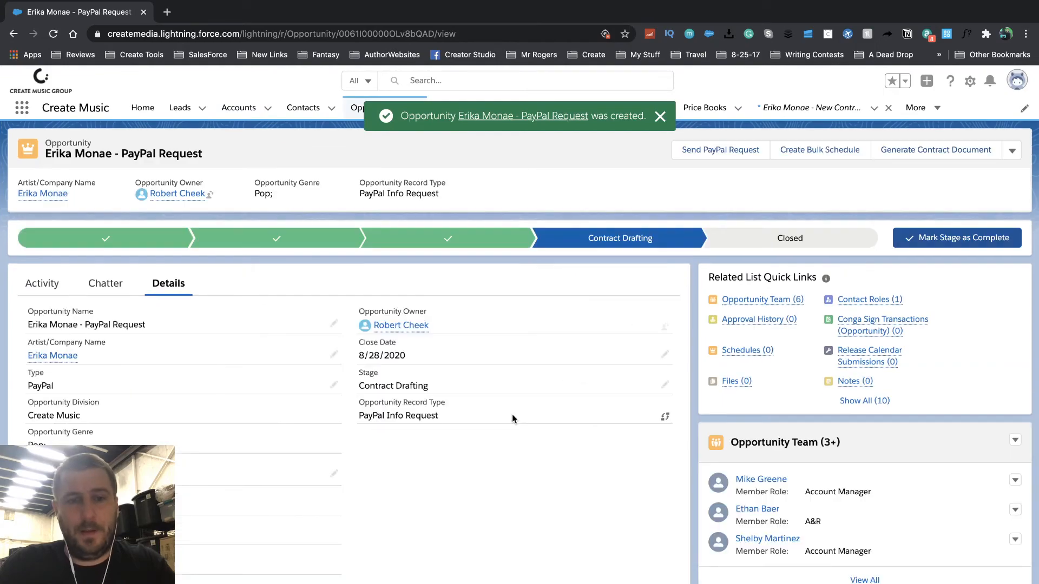
pyautogui.scroll(-10, 512, 418)
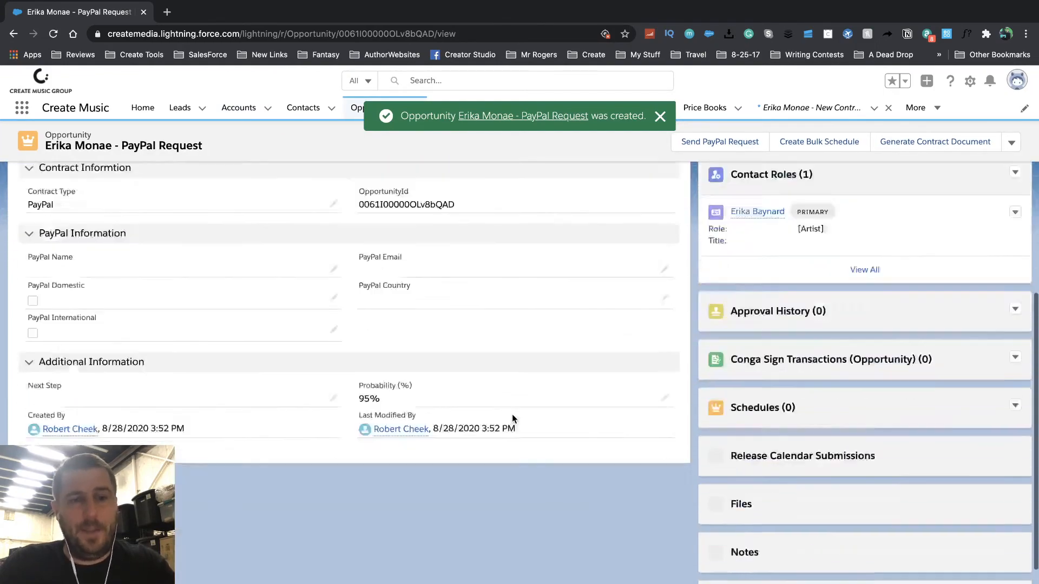
pyautogui.scroll(5, 513, 418)
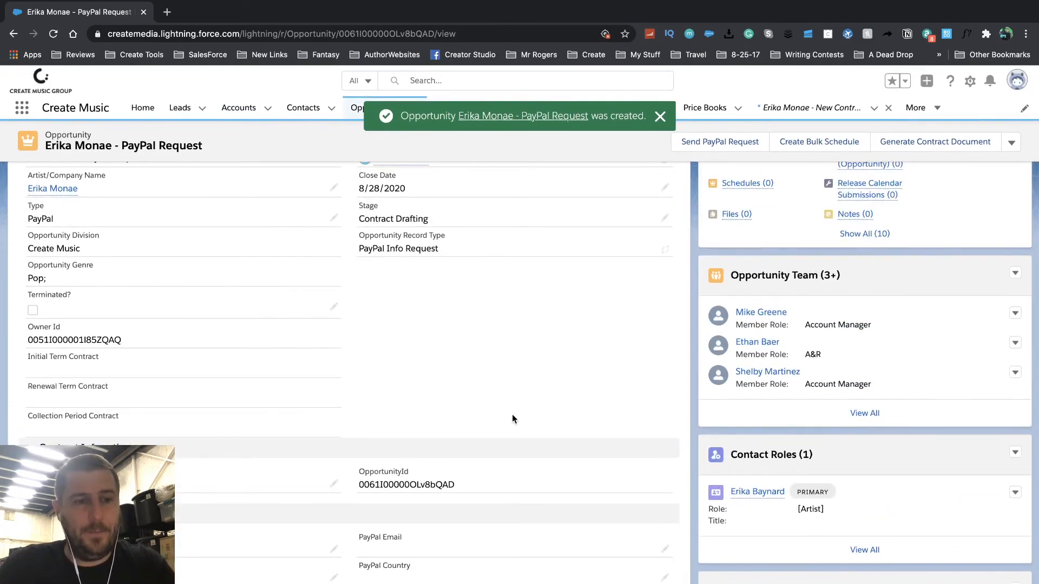
pyautogui.scroll(-3, 512, 416)
pyautogui.scroll(10, 515, 416)
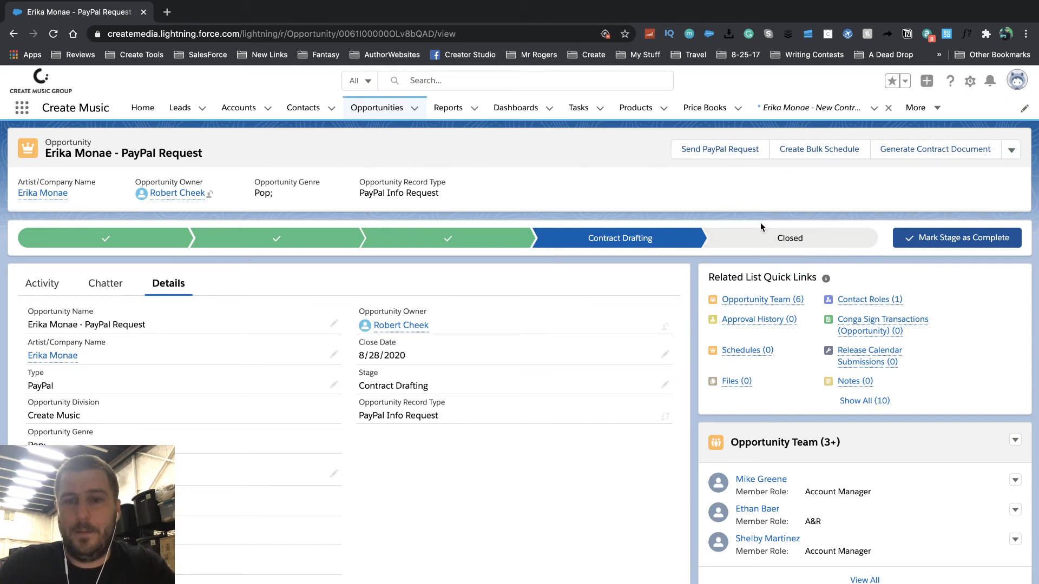
pyautogui.click(719, 156)
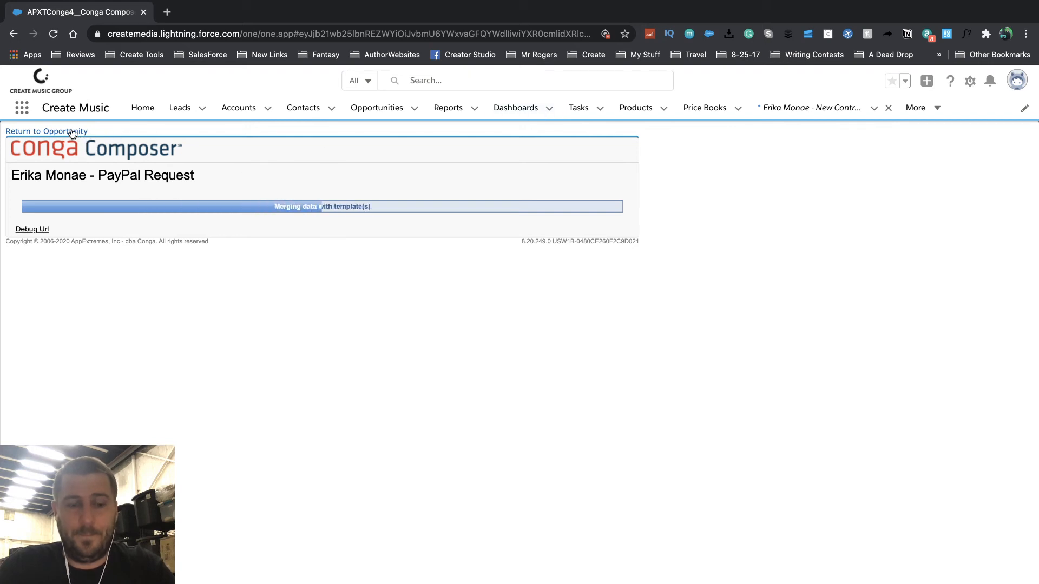
# - Back on the PayPal Request opportunity, preview the generated PayPal Form .docx under Files, then close it
pyautogui.click(71, 131)
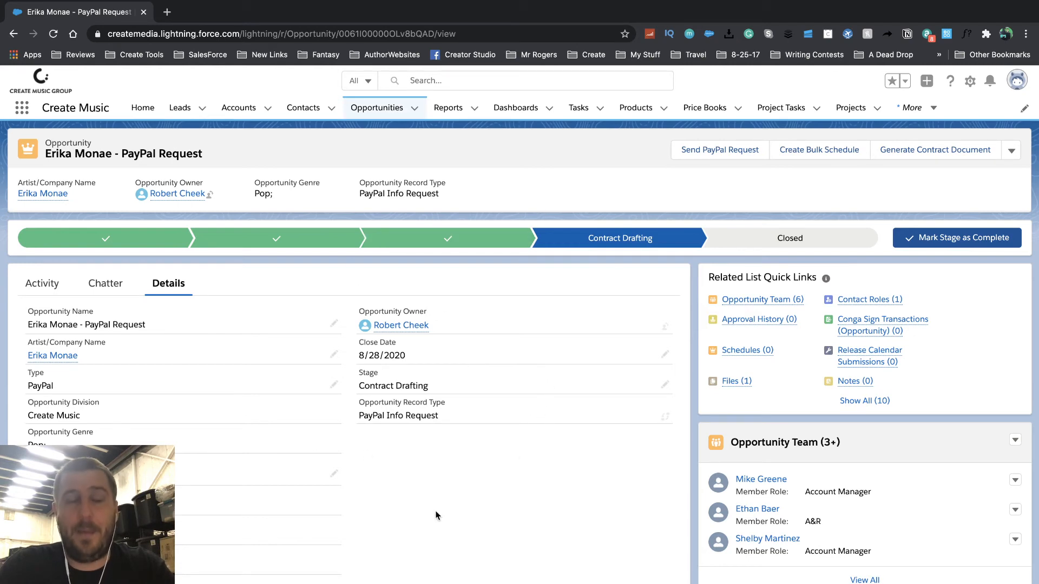
pyautogui.scroll(-8, 563, 476)
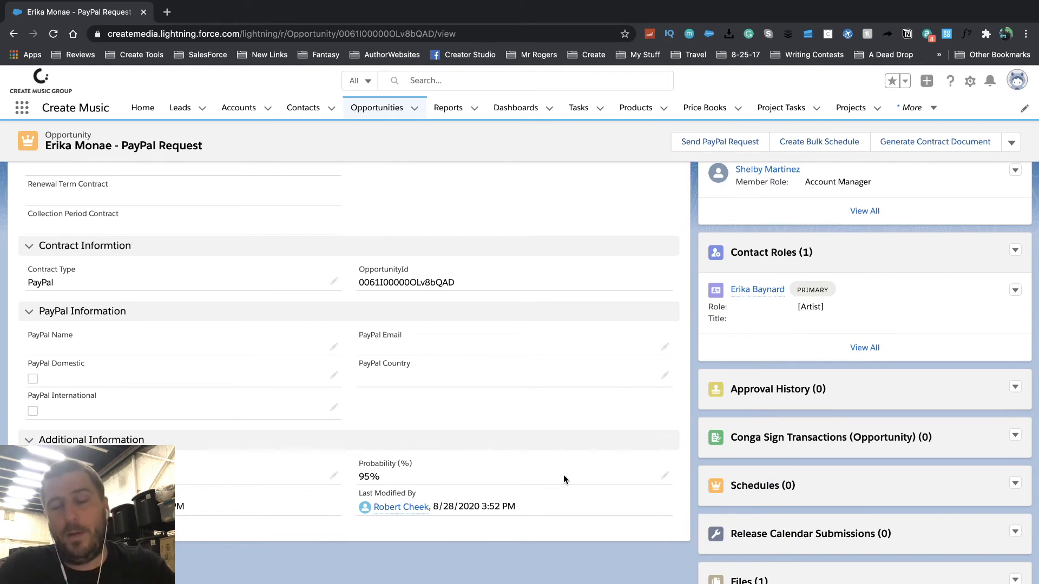
pyautogui.scroll(-3, 777, 450)
pyautogui.scroll(-1, 778, 449)
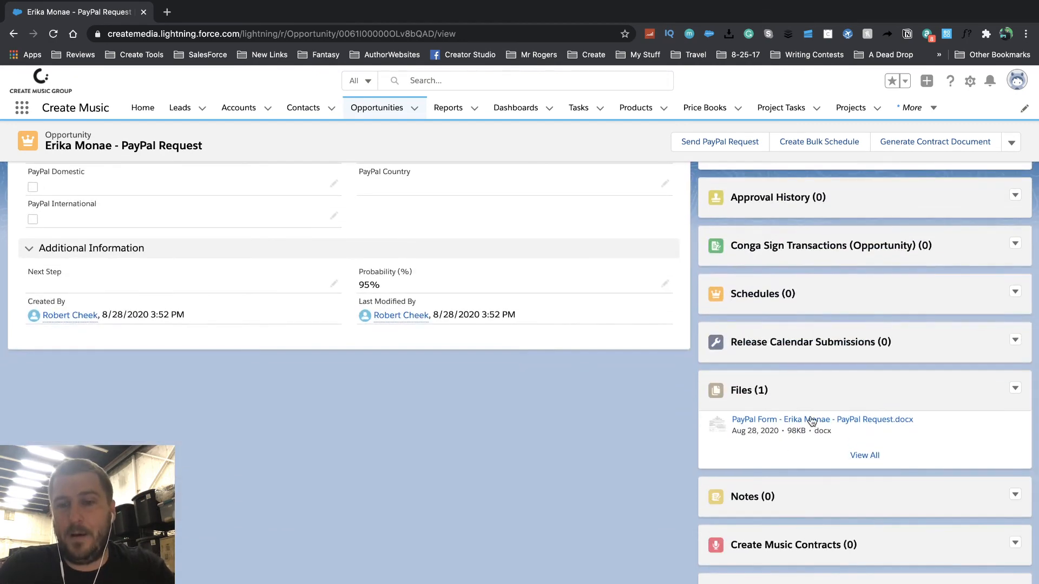
pyautogui.click(810, 419)
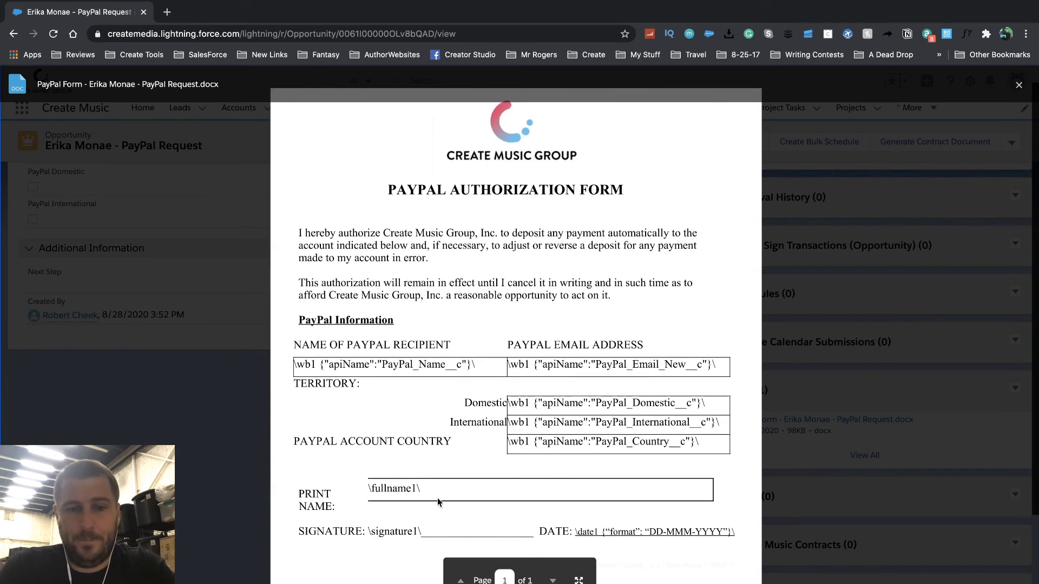
pyautogui.scroll(-4, 438, 516)
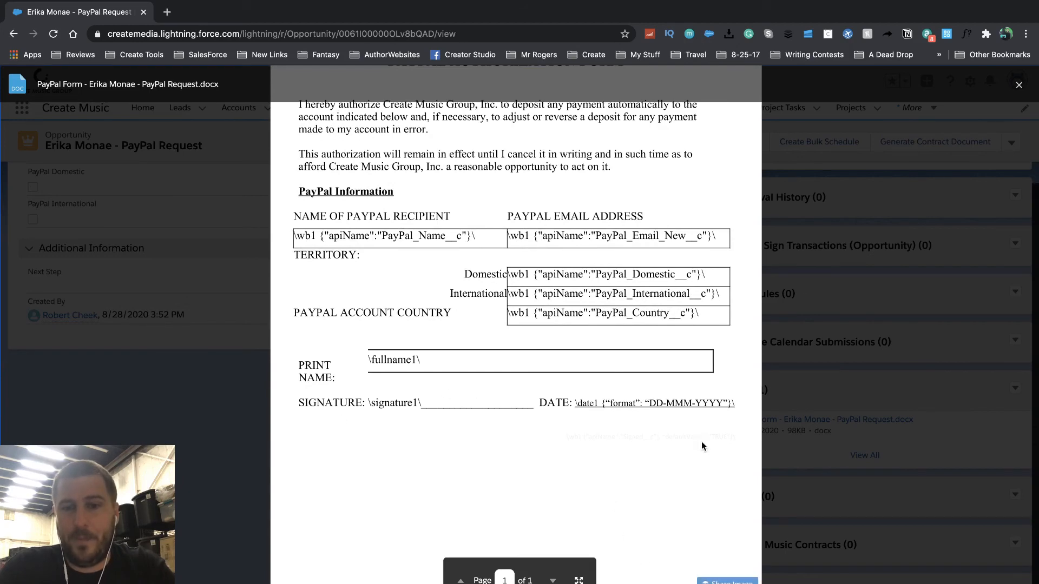
pyautogui.click(839, 247)
pyautogui.scroll(4, 528, 318)
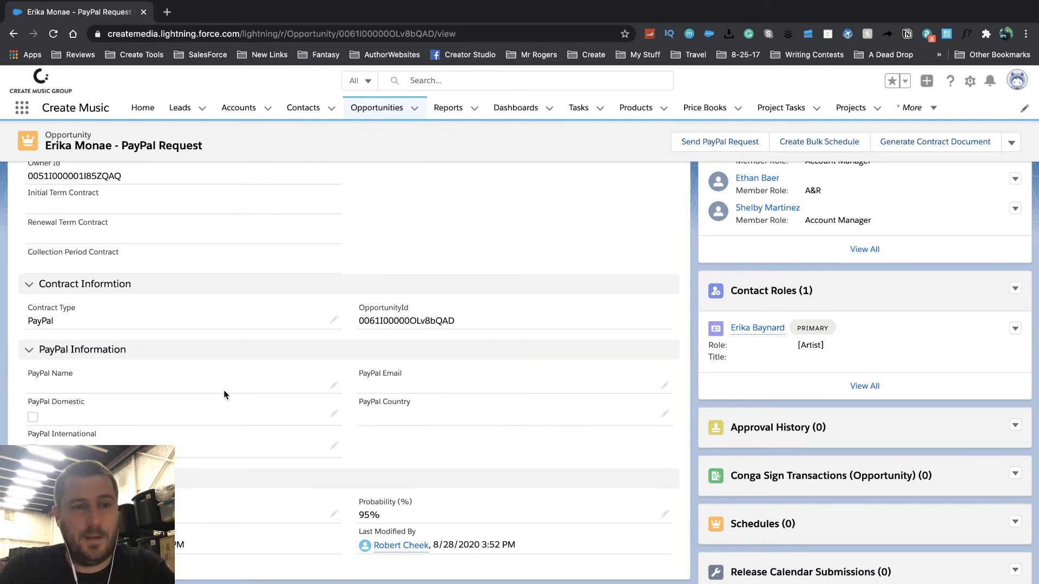
# - Enter the recipient's PayPal name and PayPal email address on the opportunity
pyautogui.scroll(3, 222, 395)
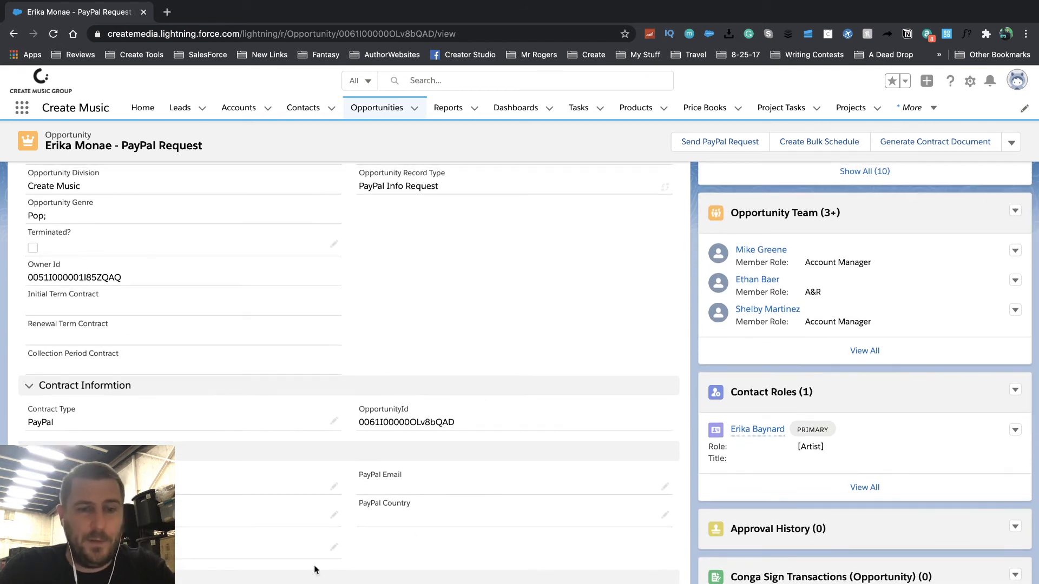
pyautogui.click(336, 487)
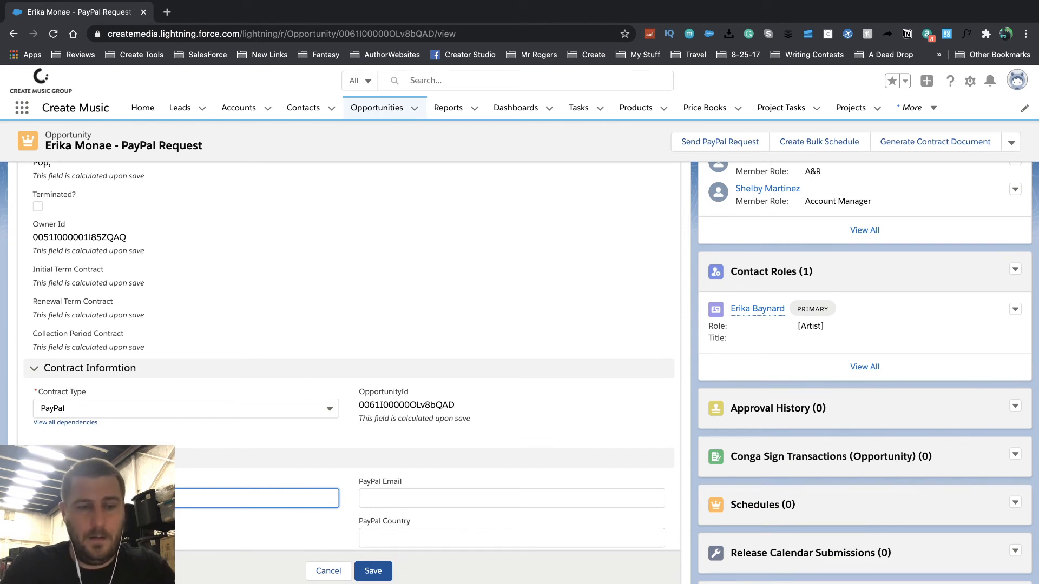
pyautogui.press('Tab')
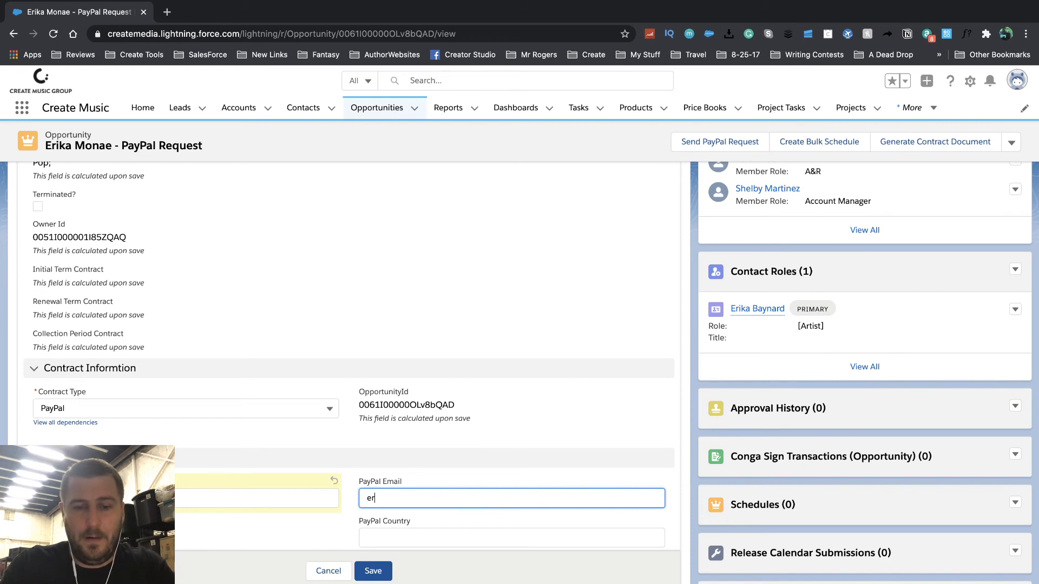
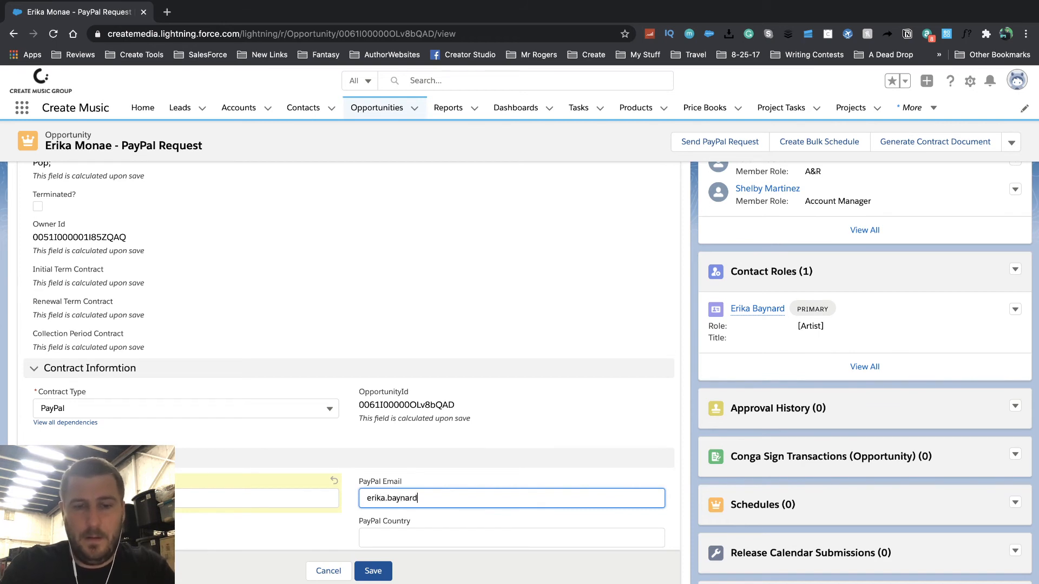
# - Set PayPal Country to US, tick PayPal Domestic, and save the opportunity
pyautogui.scroll(-1, 323, 507)
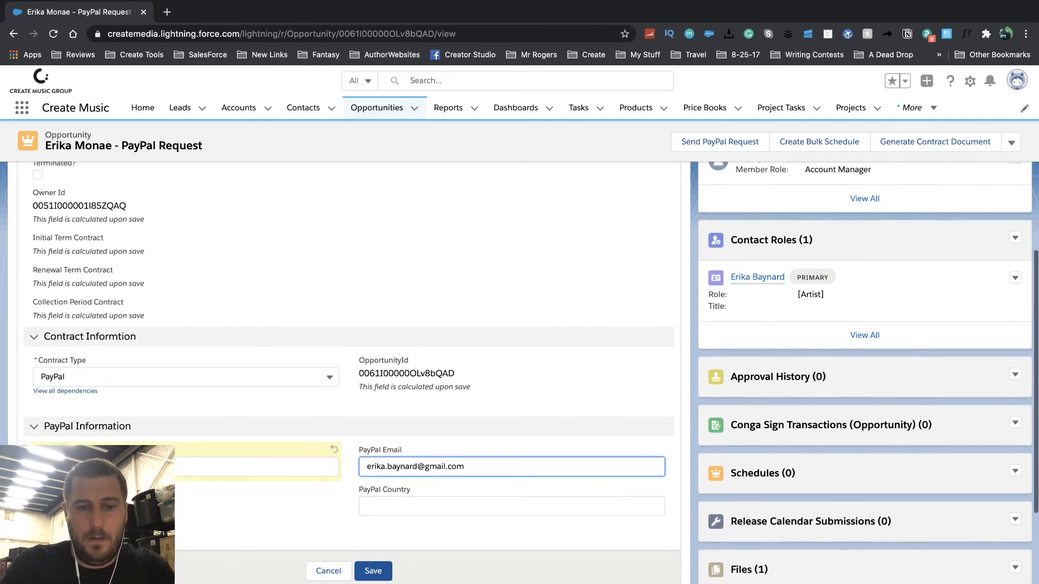
pyautogui.click(394, 490)
pyautogui.write('US')
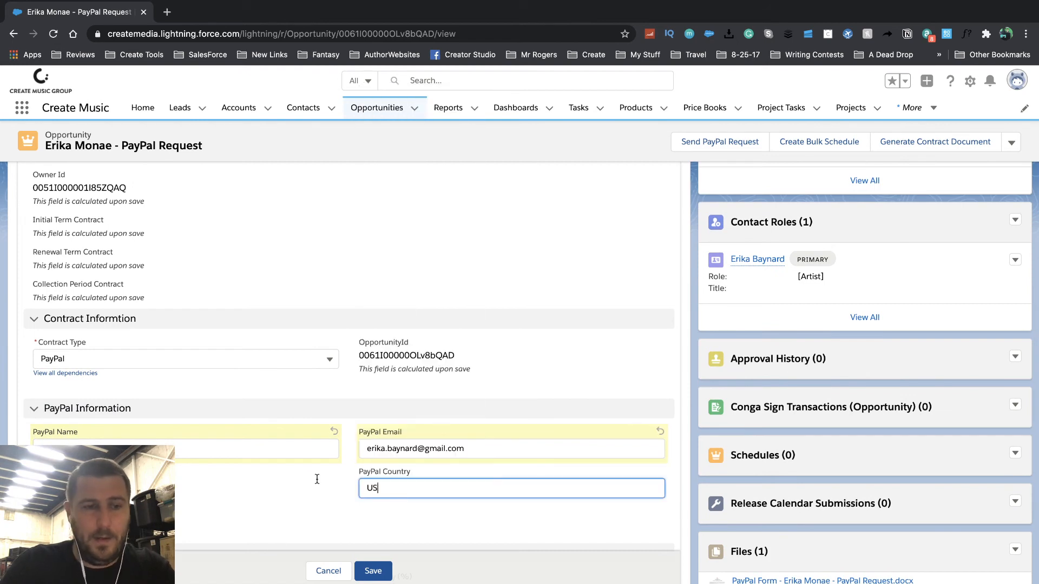
pyautogui.click(38, 484)
pyautogui.scroll(-1, 245, 499)
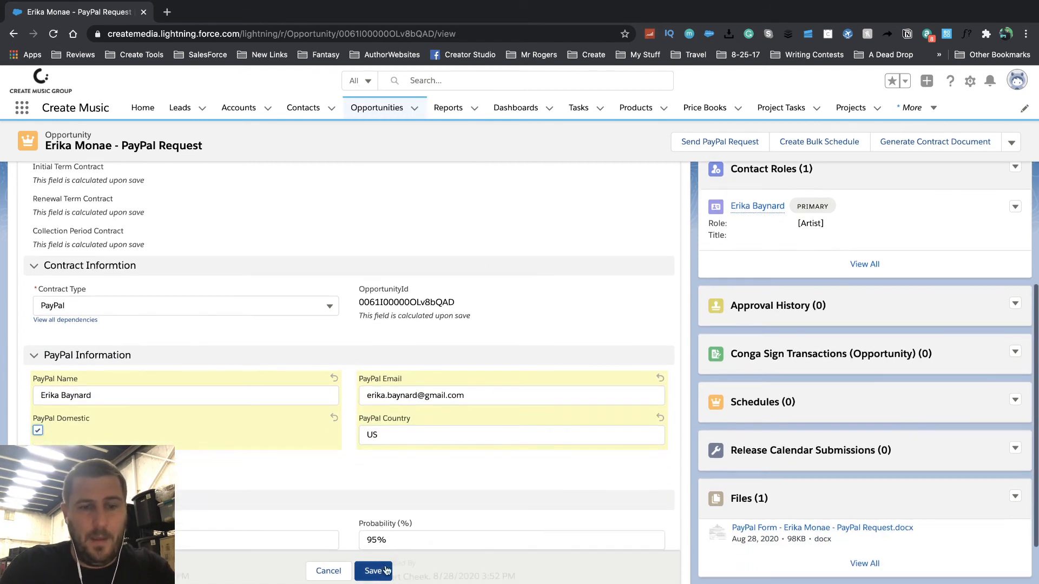
pyautogui.click(381, 572)
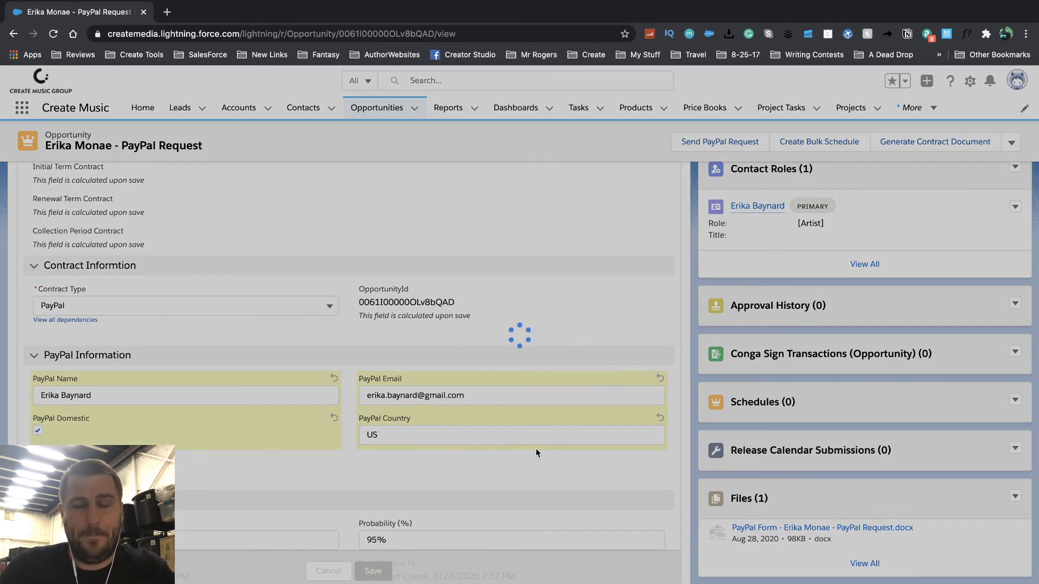
# - Open the artist's account record from the opportunity
pyautogui.scroll(5, 478, 357)
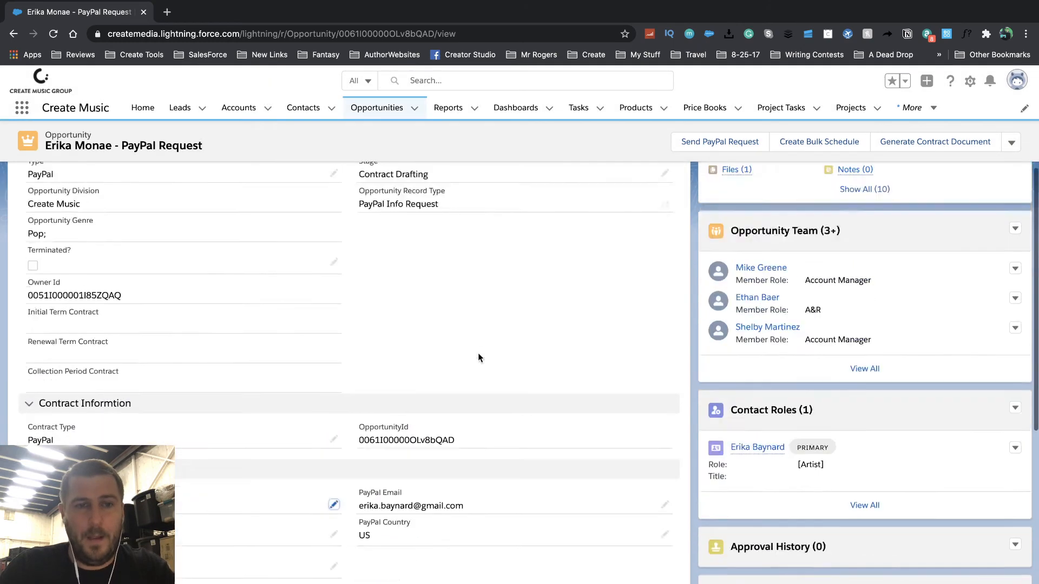
pyautogui.scroll(3, 478, 353)
pyautogui.click(40, 267)
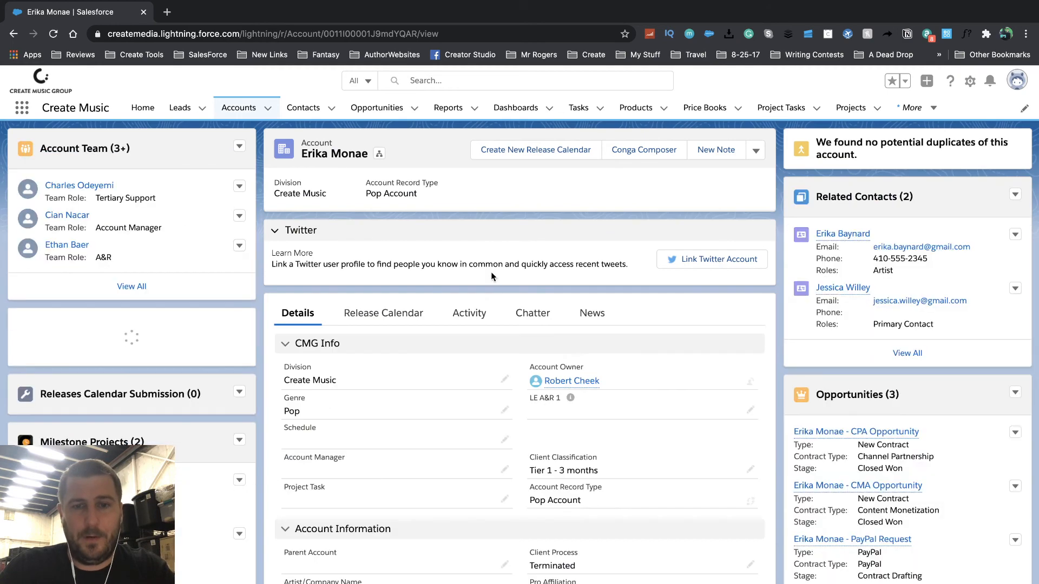
pyautogui.scroll(-15, 518, 424)
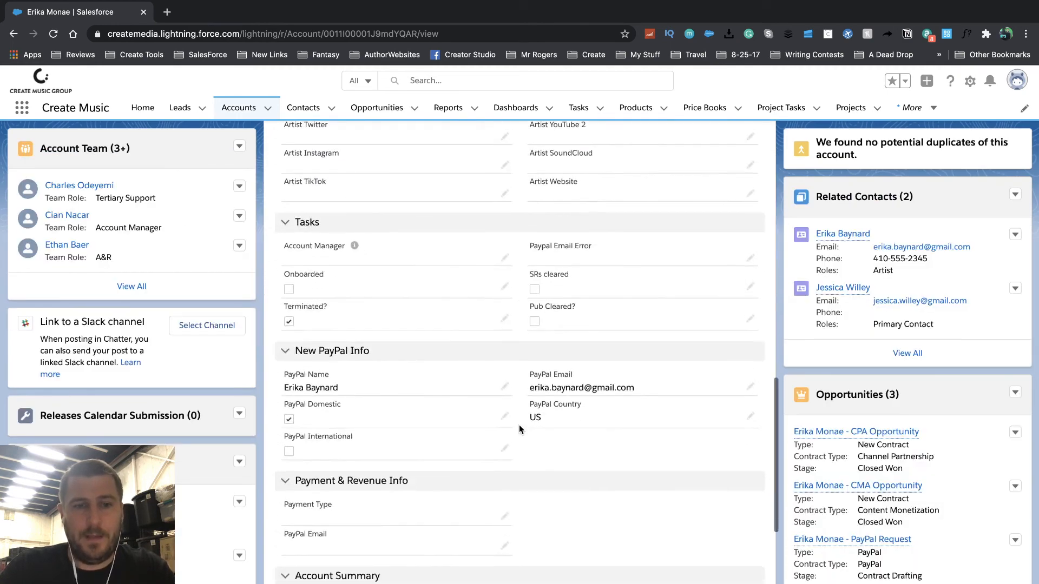
pyautogui.scroll(-1, 518, 429)
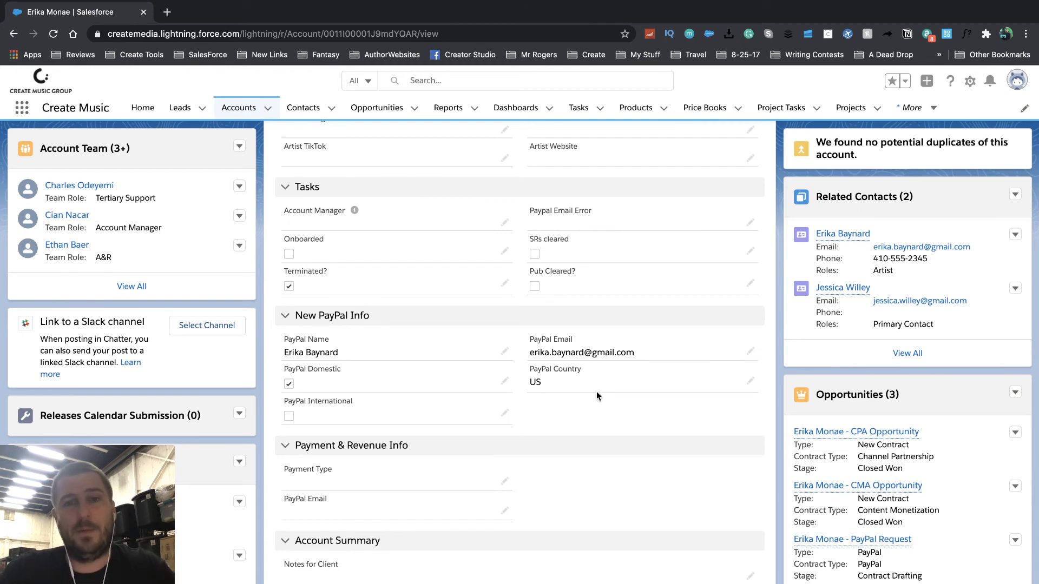
pyautogui.scroll(10, 661, 440)
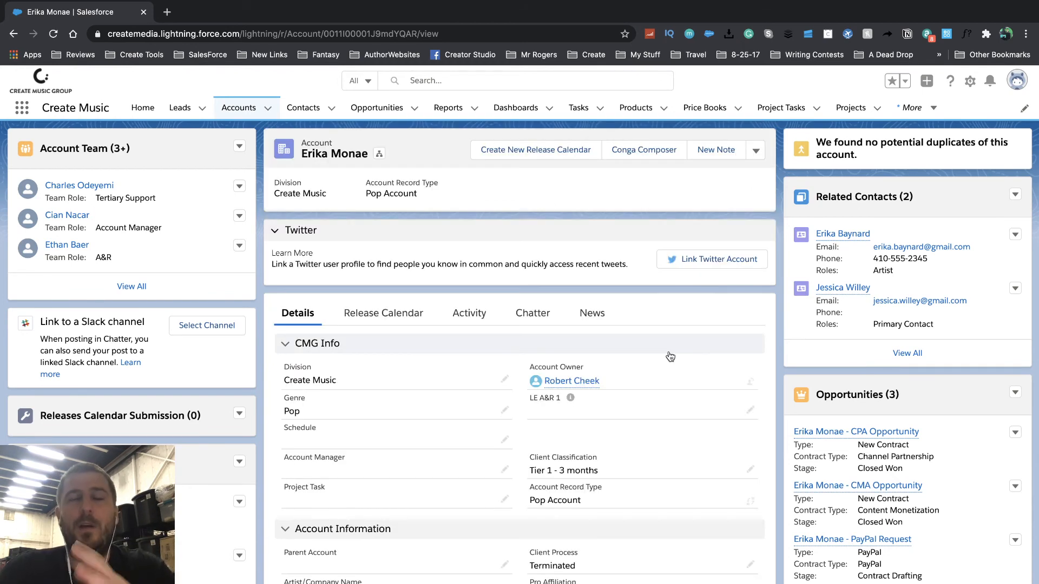
pyautogui.scroll(-2, 625, 383)
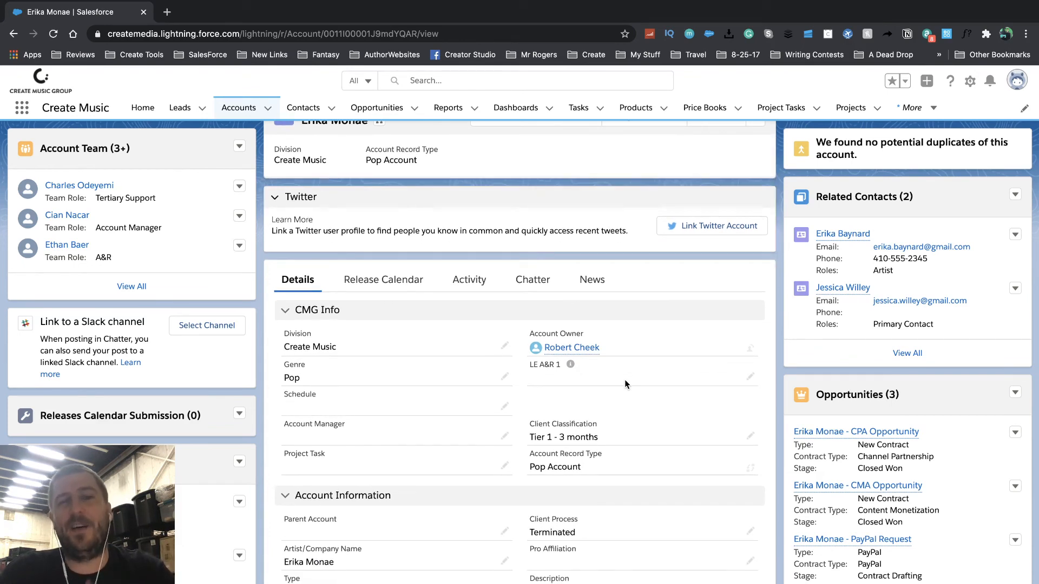
pyautogui.scroll(-3, 624, 379)
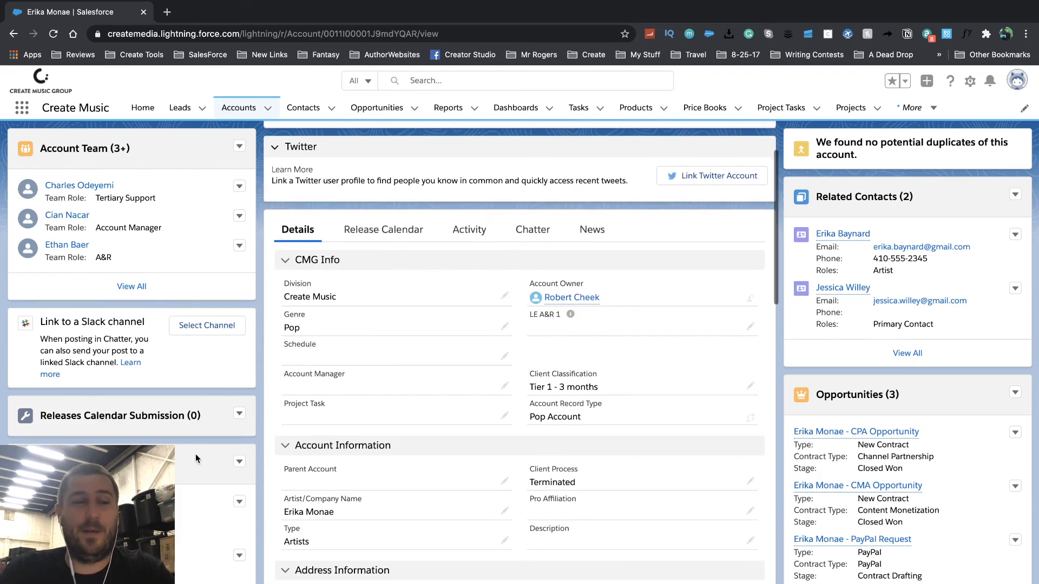
pyautogui.scroll(-10, 195, 457)
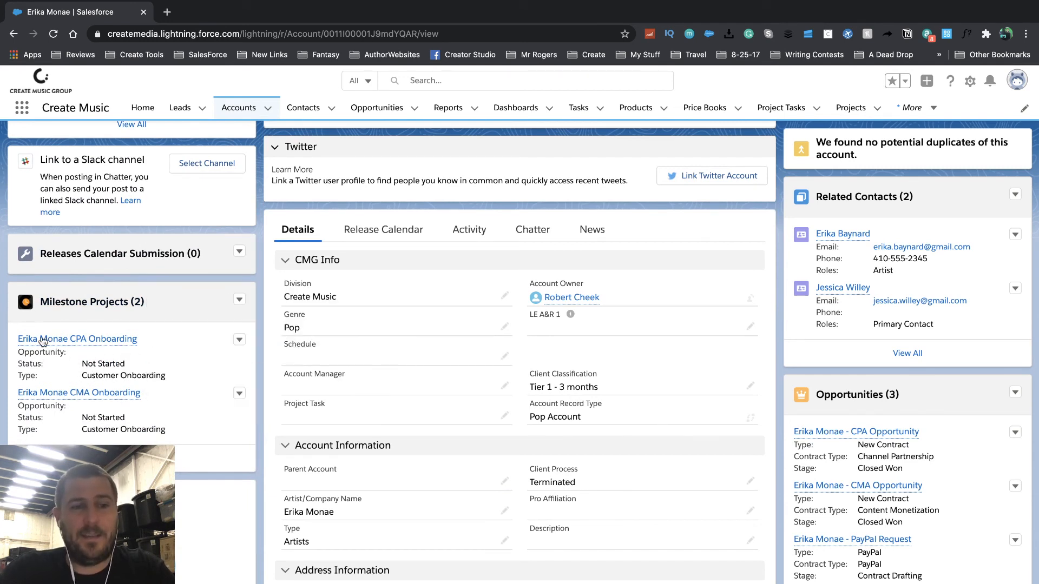
pyautogui.moveTo(54, 343)
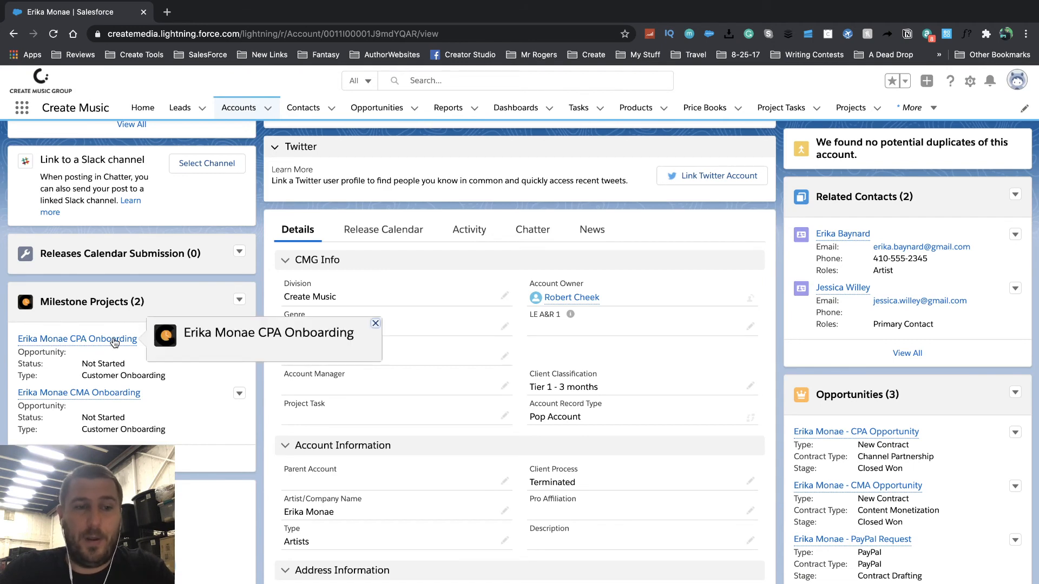
pyautogui.moveTo(128, 399)
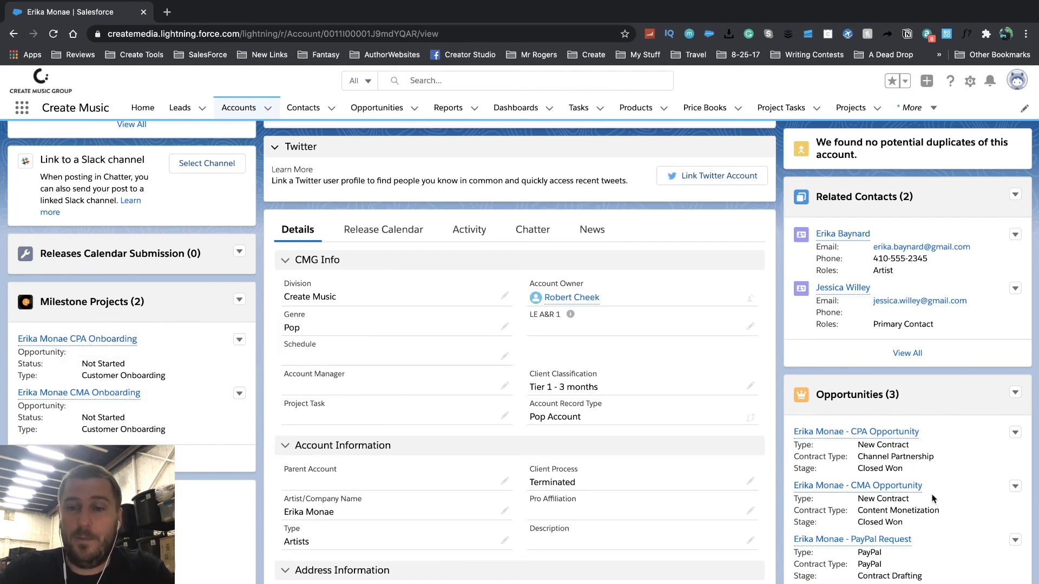
# - Drill from the CPA Onboarding project's related list into LE Onboarding and its Create Client Account in LE sub task
pyautogui.click(85, 345)
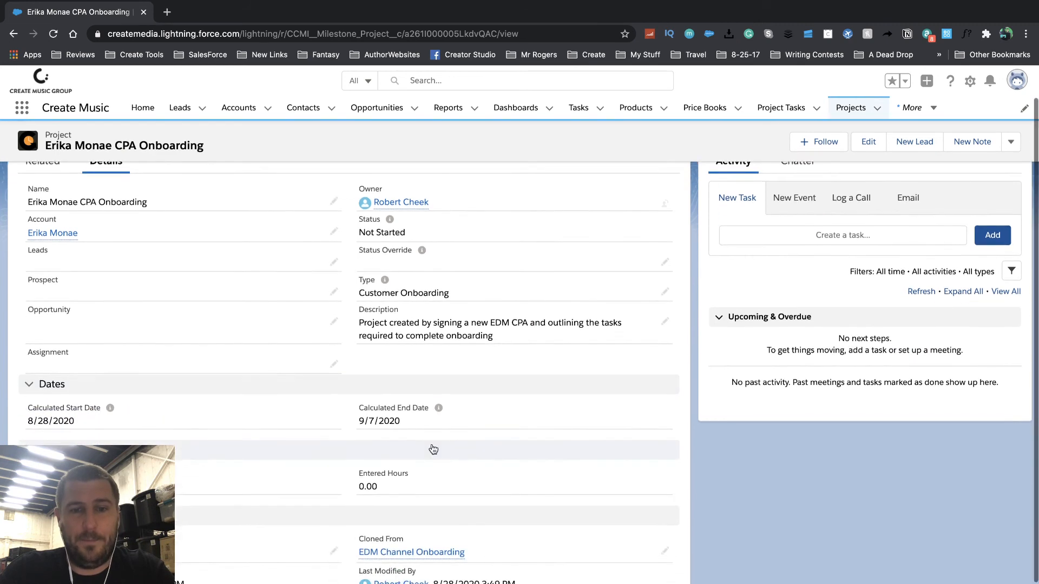
pyautogui.scroll(-3, 469, 427)
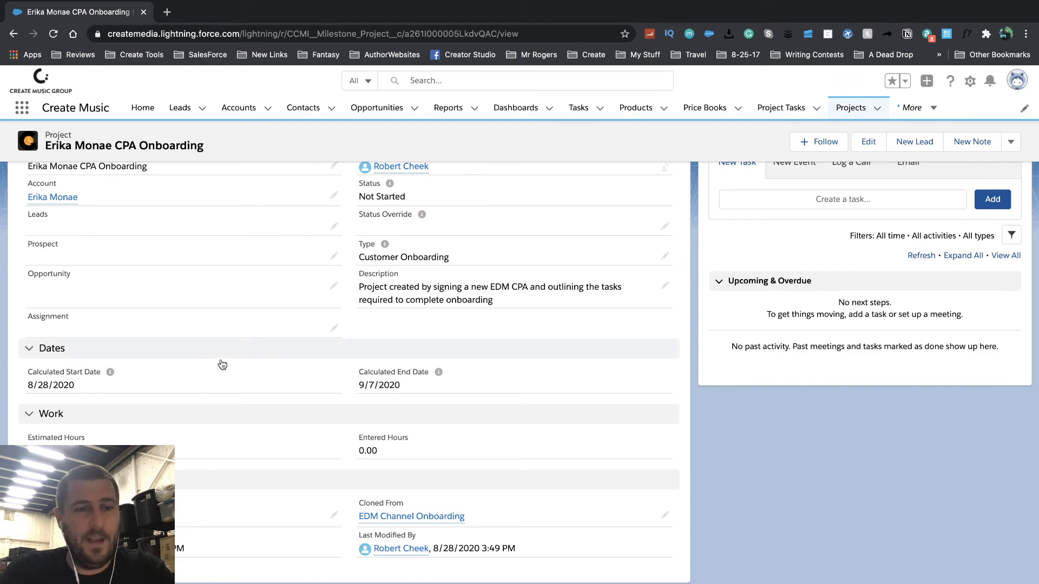
pyautogui.scroll(3, 233, 484)
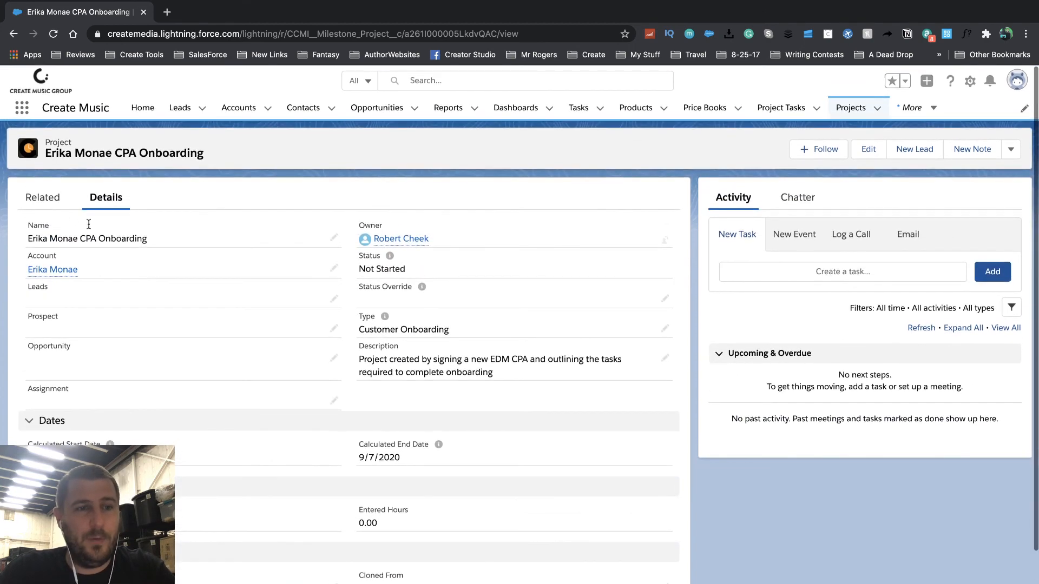
pyautogui.click(42, 198)
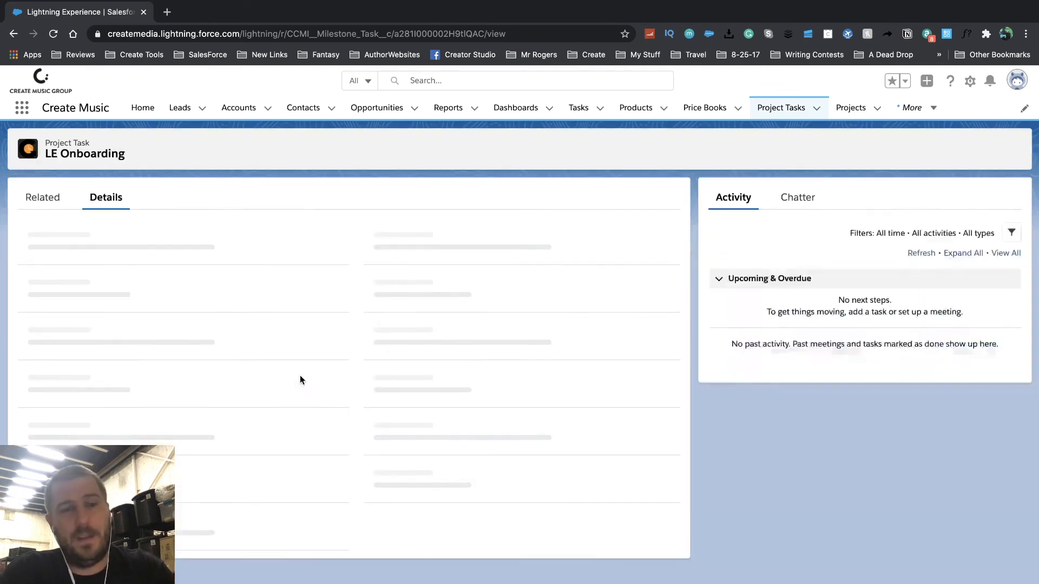
pyautogui.click(44, 197)
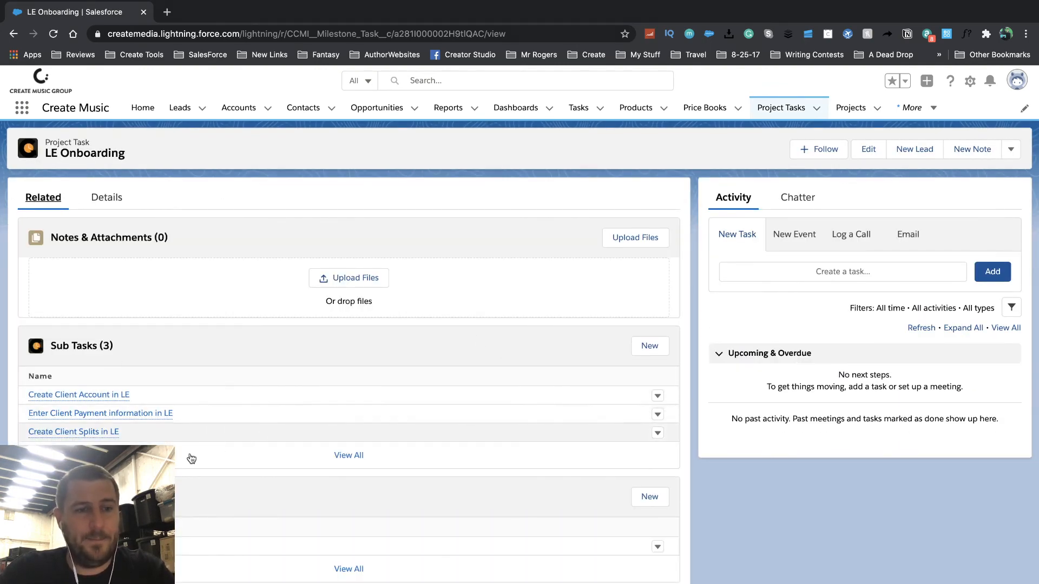
pyautogui.scroll(-2, 343, 399)
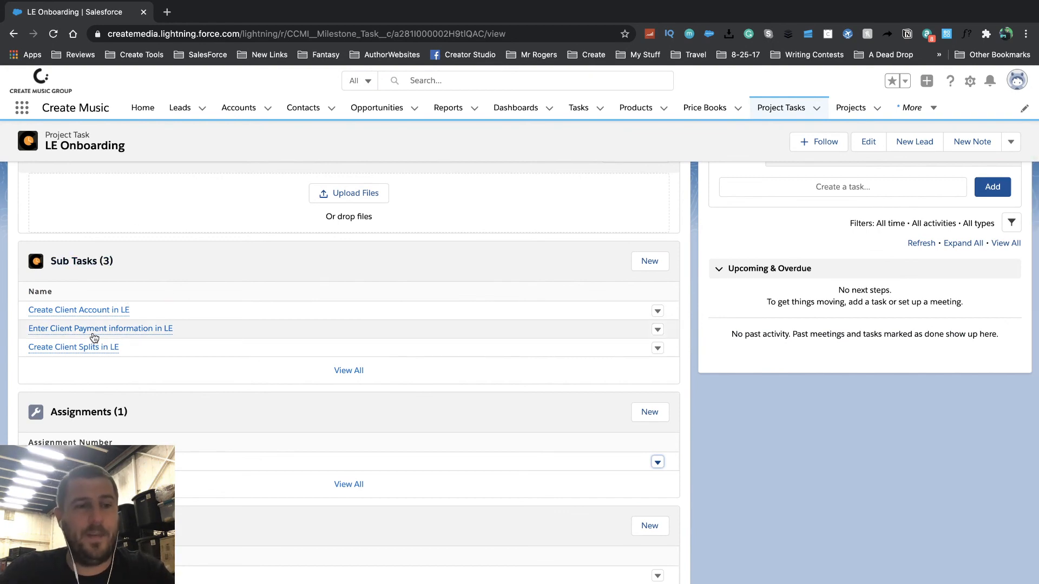
pyautogui.click(93, 310)
pyautogui.rightClick(13, 34)
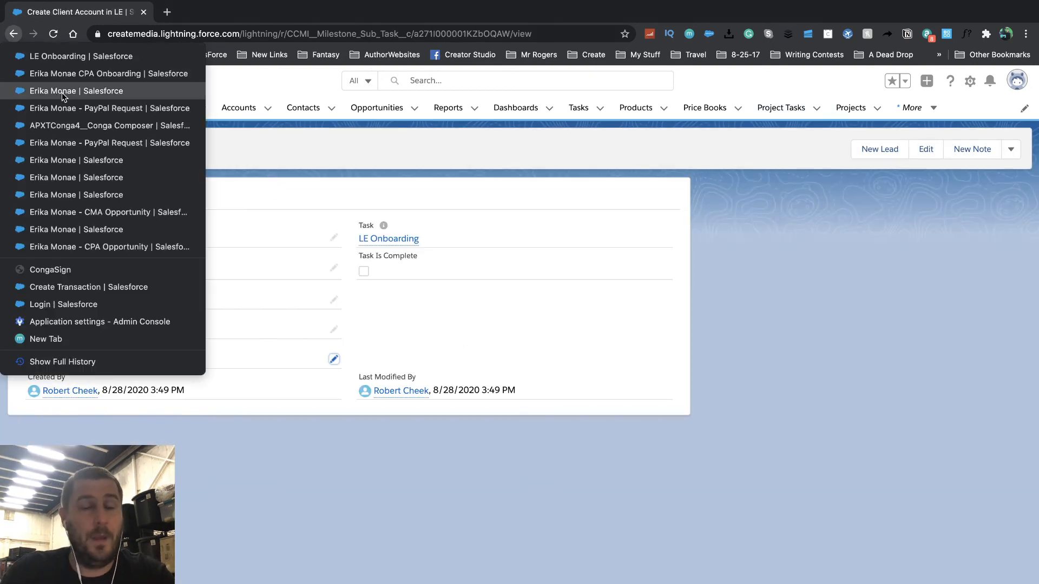
# - Return to the artist's account, browse its related lists, and discard an empty new note
pyautogui.click(81, 88)
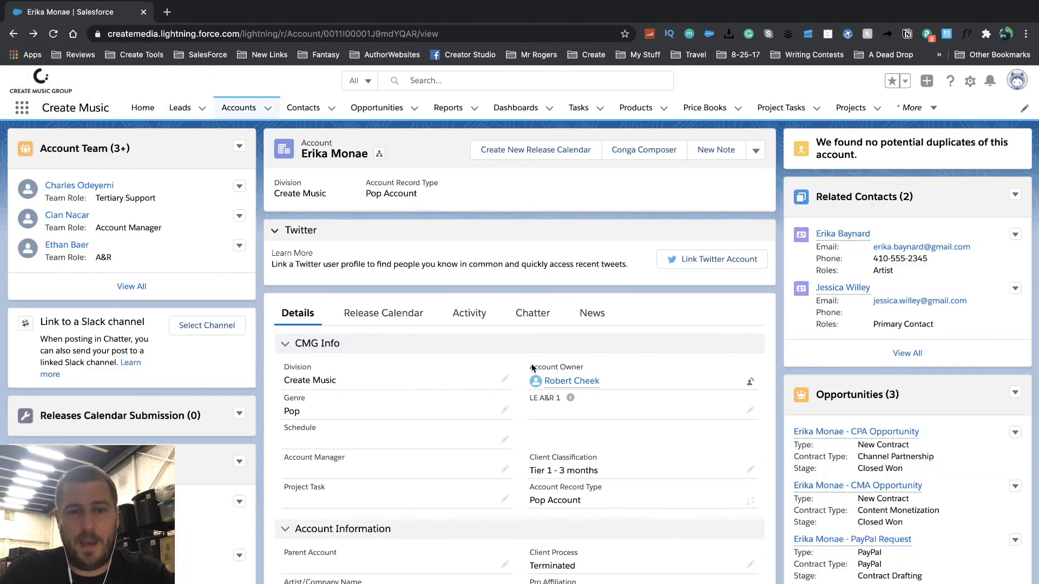
pyautogui.scroll(-1, 942, 496)
pyautogui.scroll(-2, 943, 496)
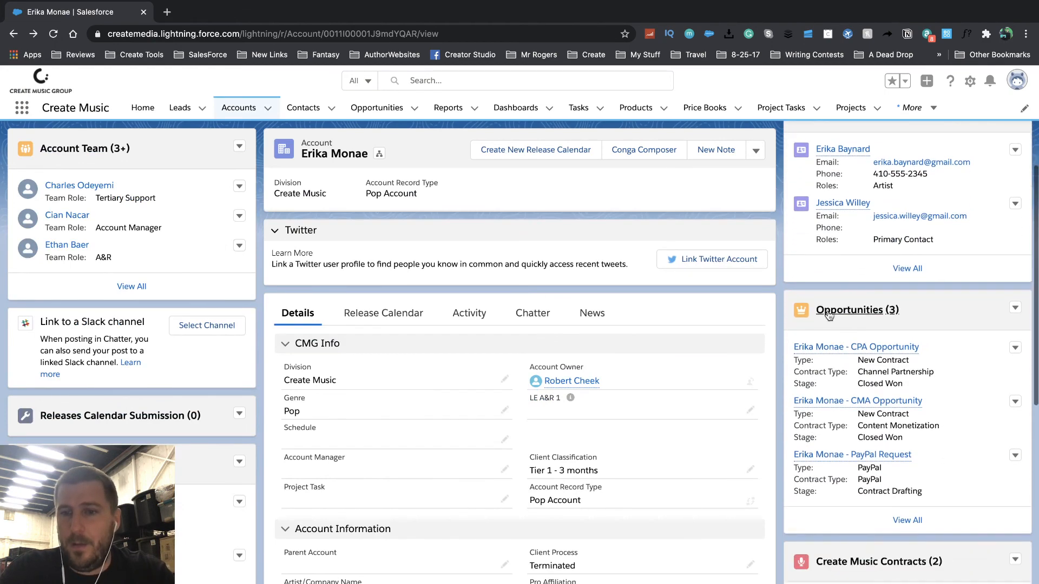
pyautogui.scroll(-6, 914, 484)
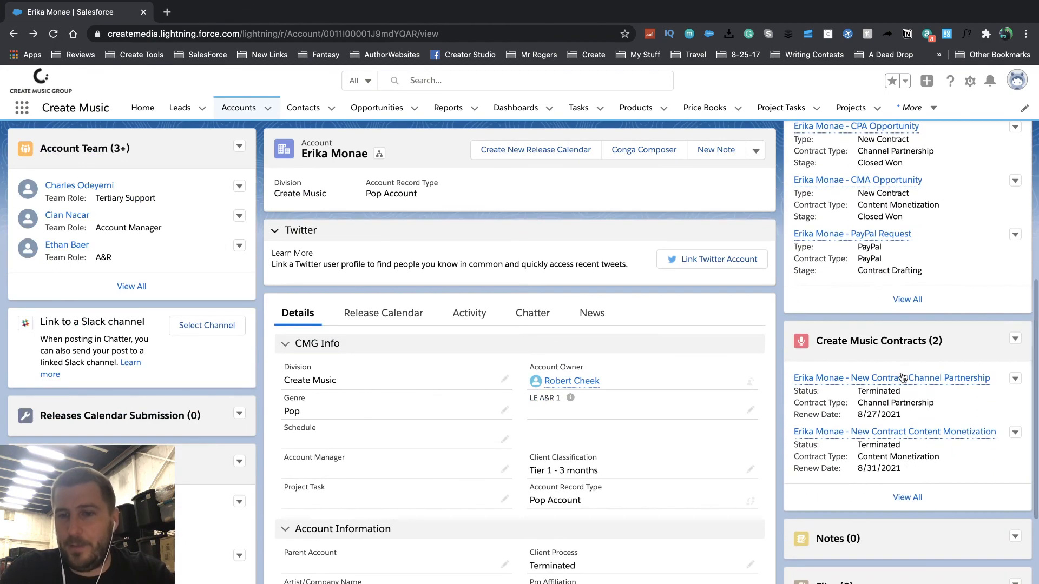
pyautogui.scroll(-4, 900, 379)
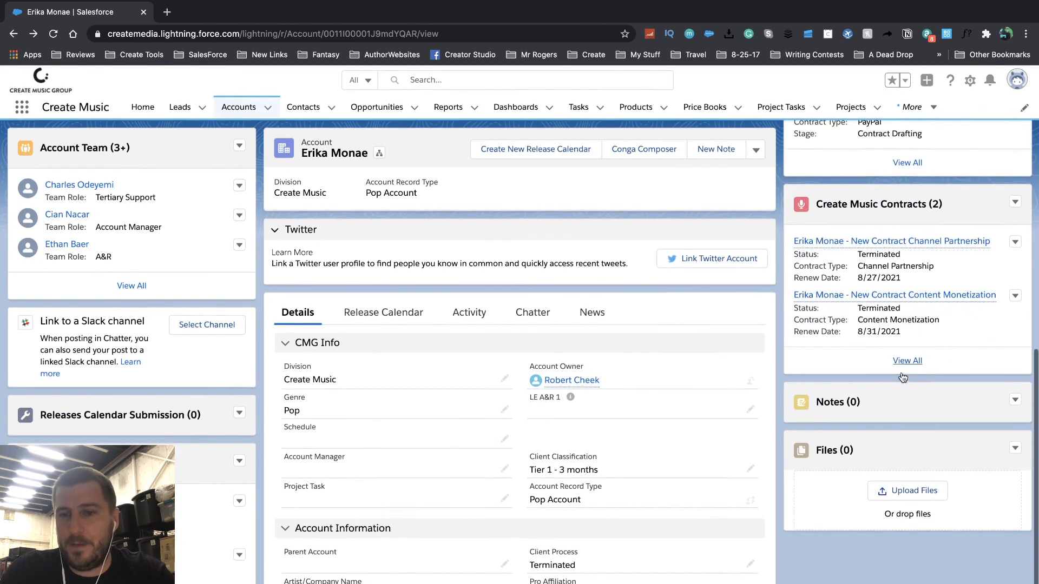
pyautogui.click(1015, 405)
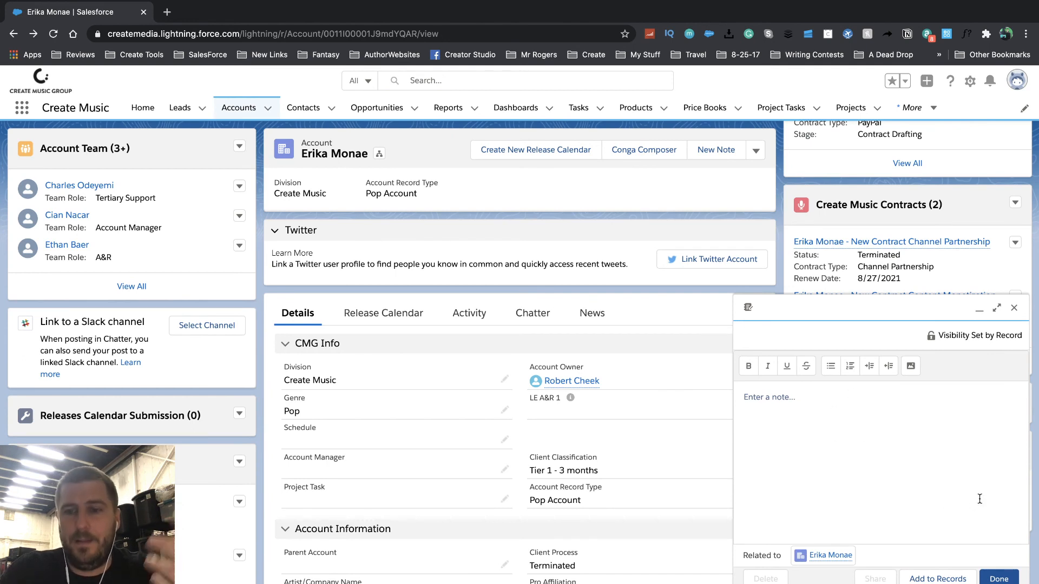
pyautogui.click(1015, 309)
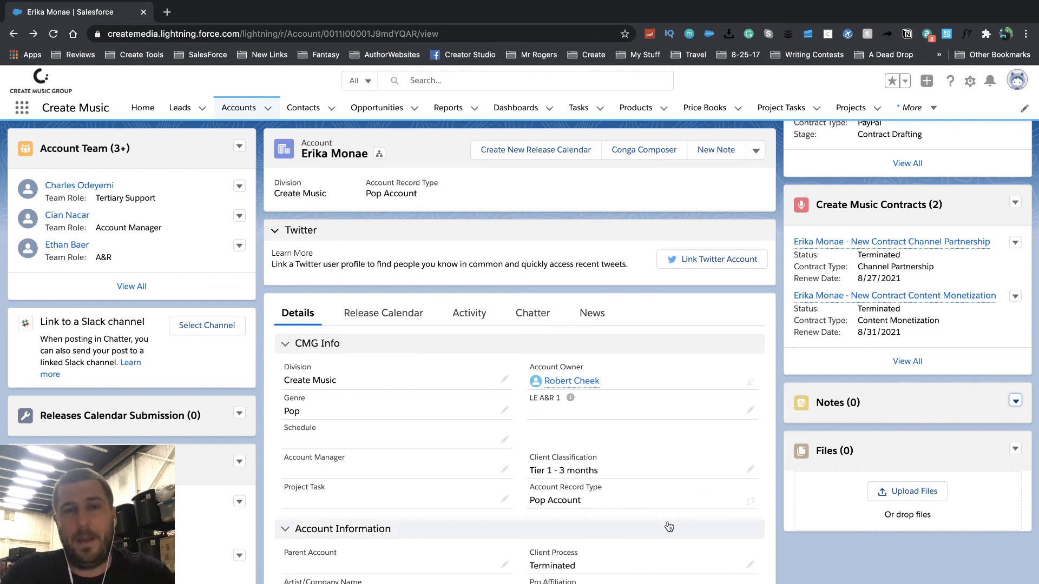
# - Open the account's CPA Opportunity record from its related lists
pyautogui.scroll(8, 930, 466)
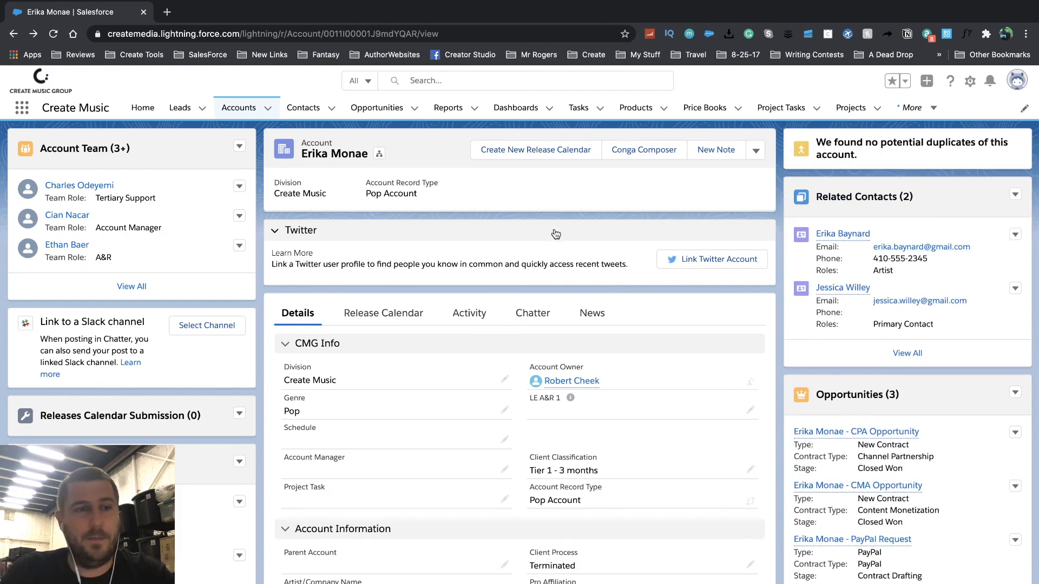
pyautogui.scroll(-3, 33, 351)
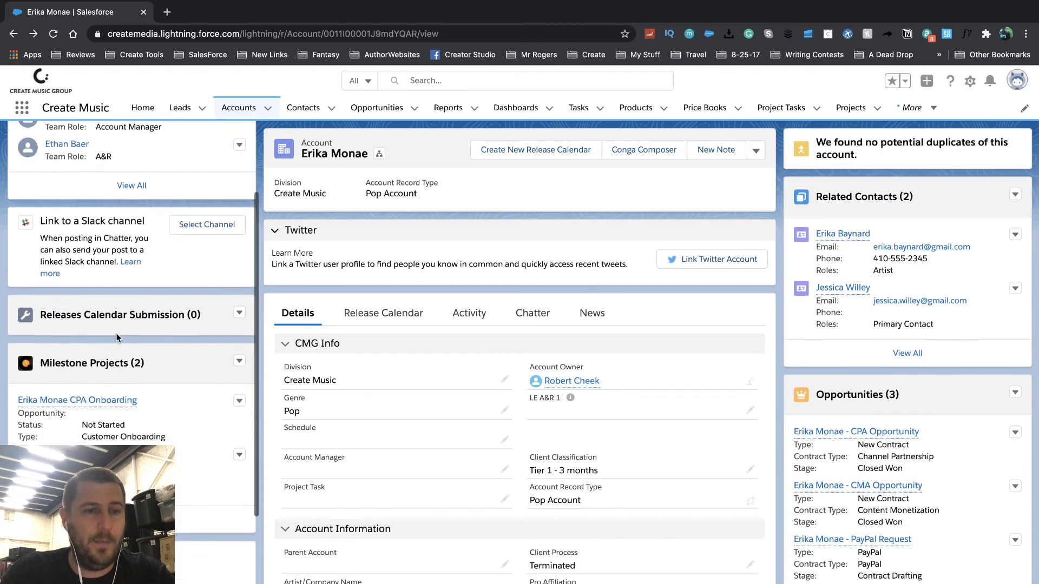
pyautogui.scroll(-1, 141, 441)
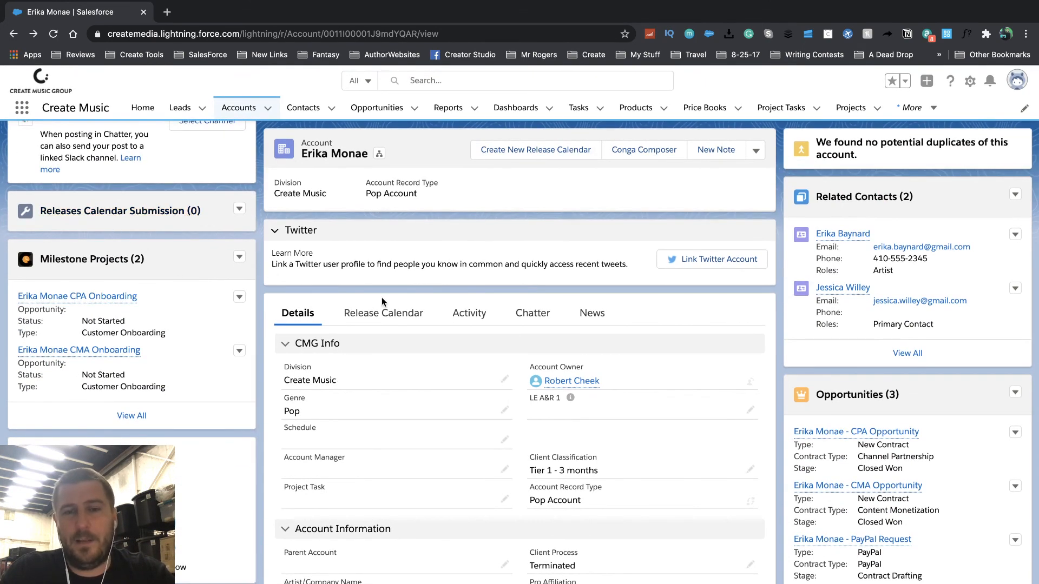
pyautogui.scroll(1, 781, 258)
pyautogui.click(861, 433)
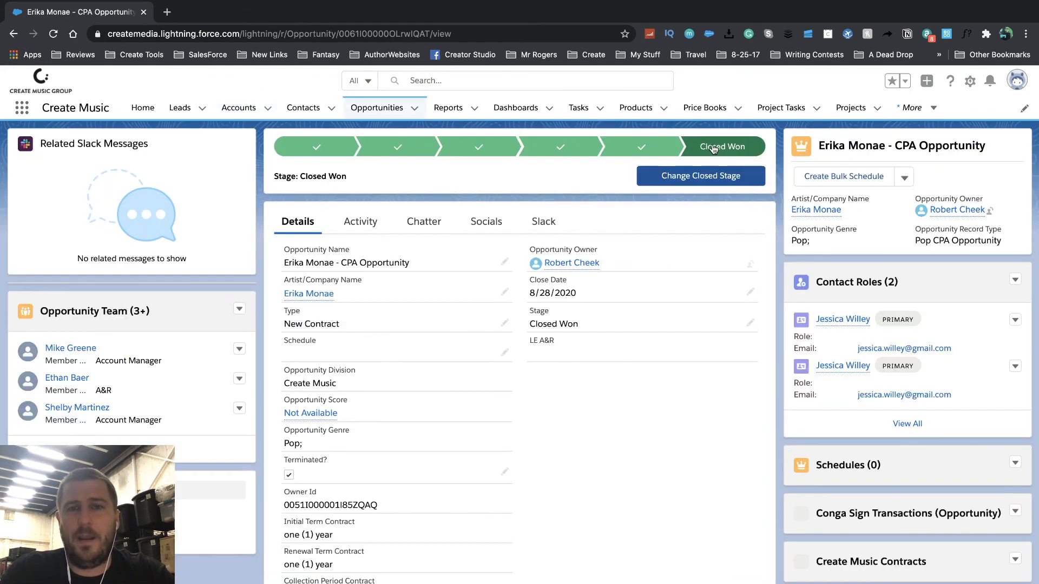
# - Scroll the CPA opportunity to review its Terminated Channel Partnership contract, agreement file and Draft Conga Sign transaction
pyautogui.scroll(-7, 837, 282)
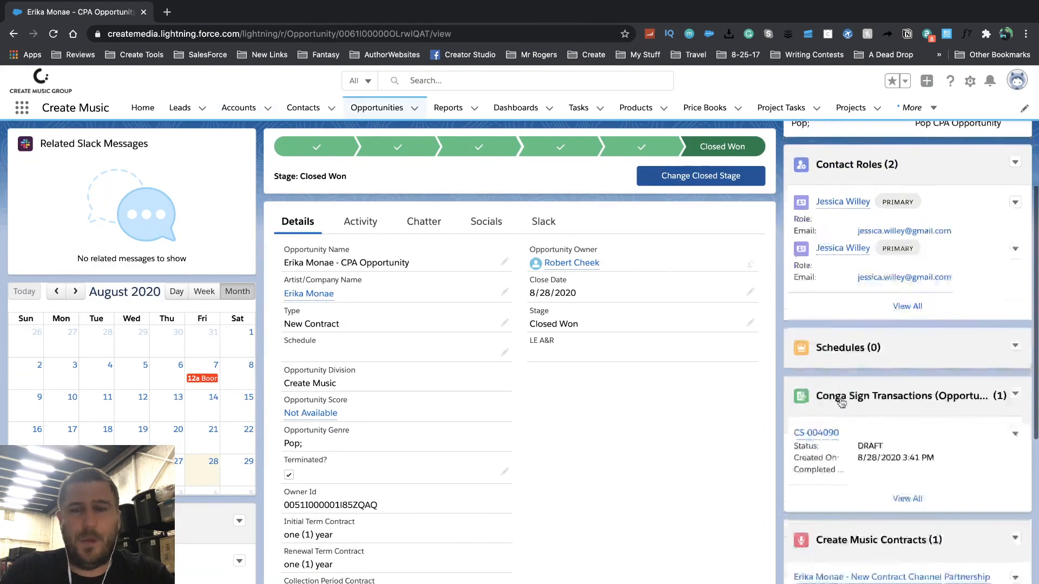
pyautogui.scroll(-8, 183, 535)
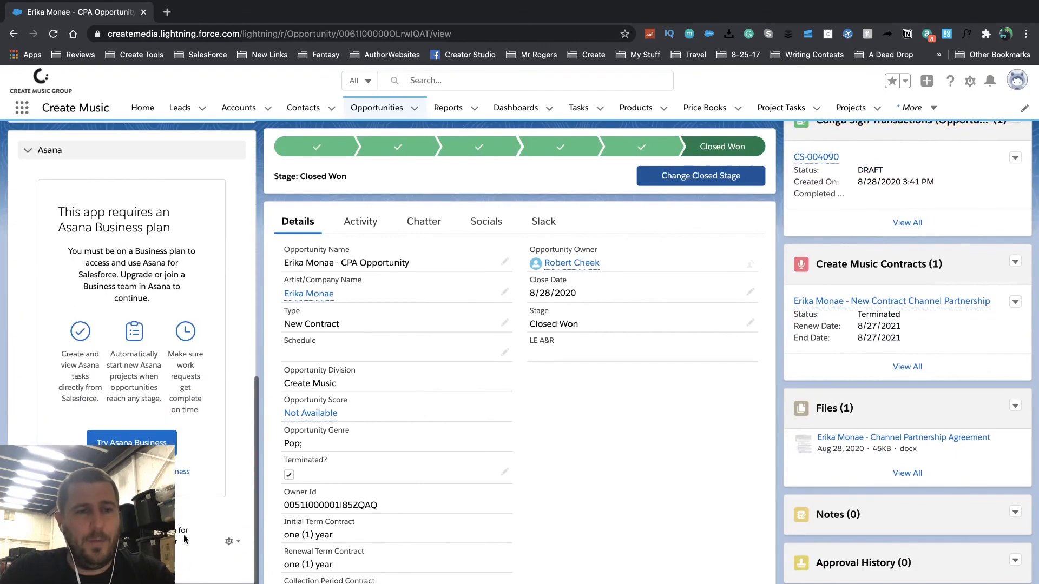
pyautogui.scroll(8, 183, 535)
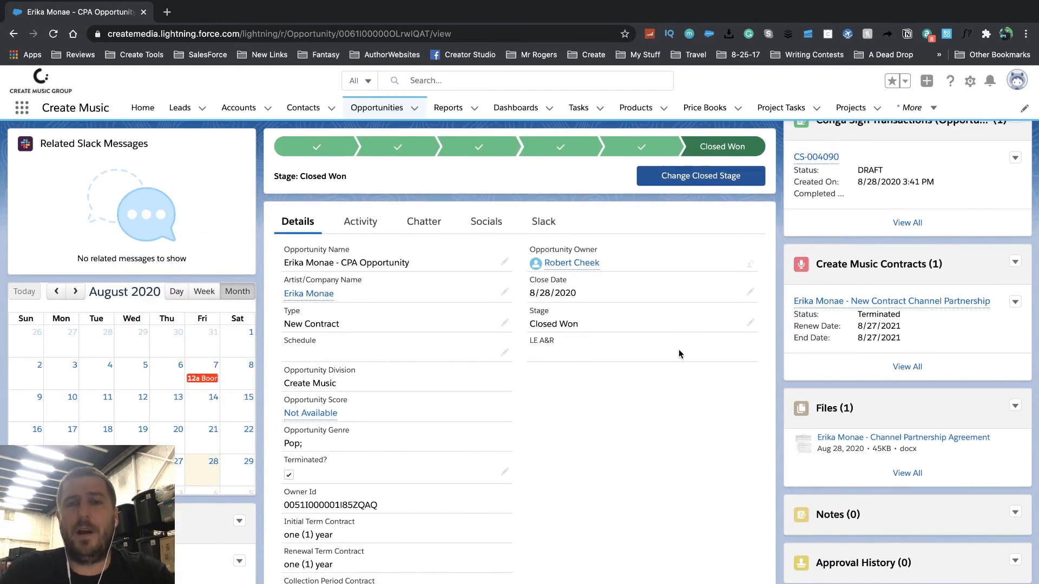